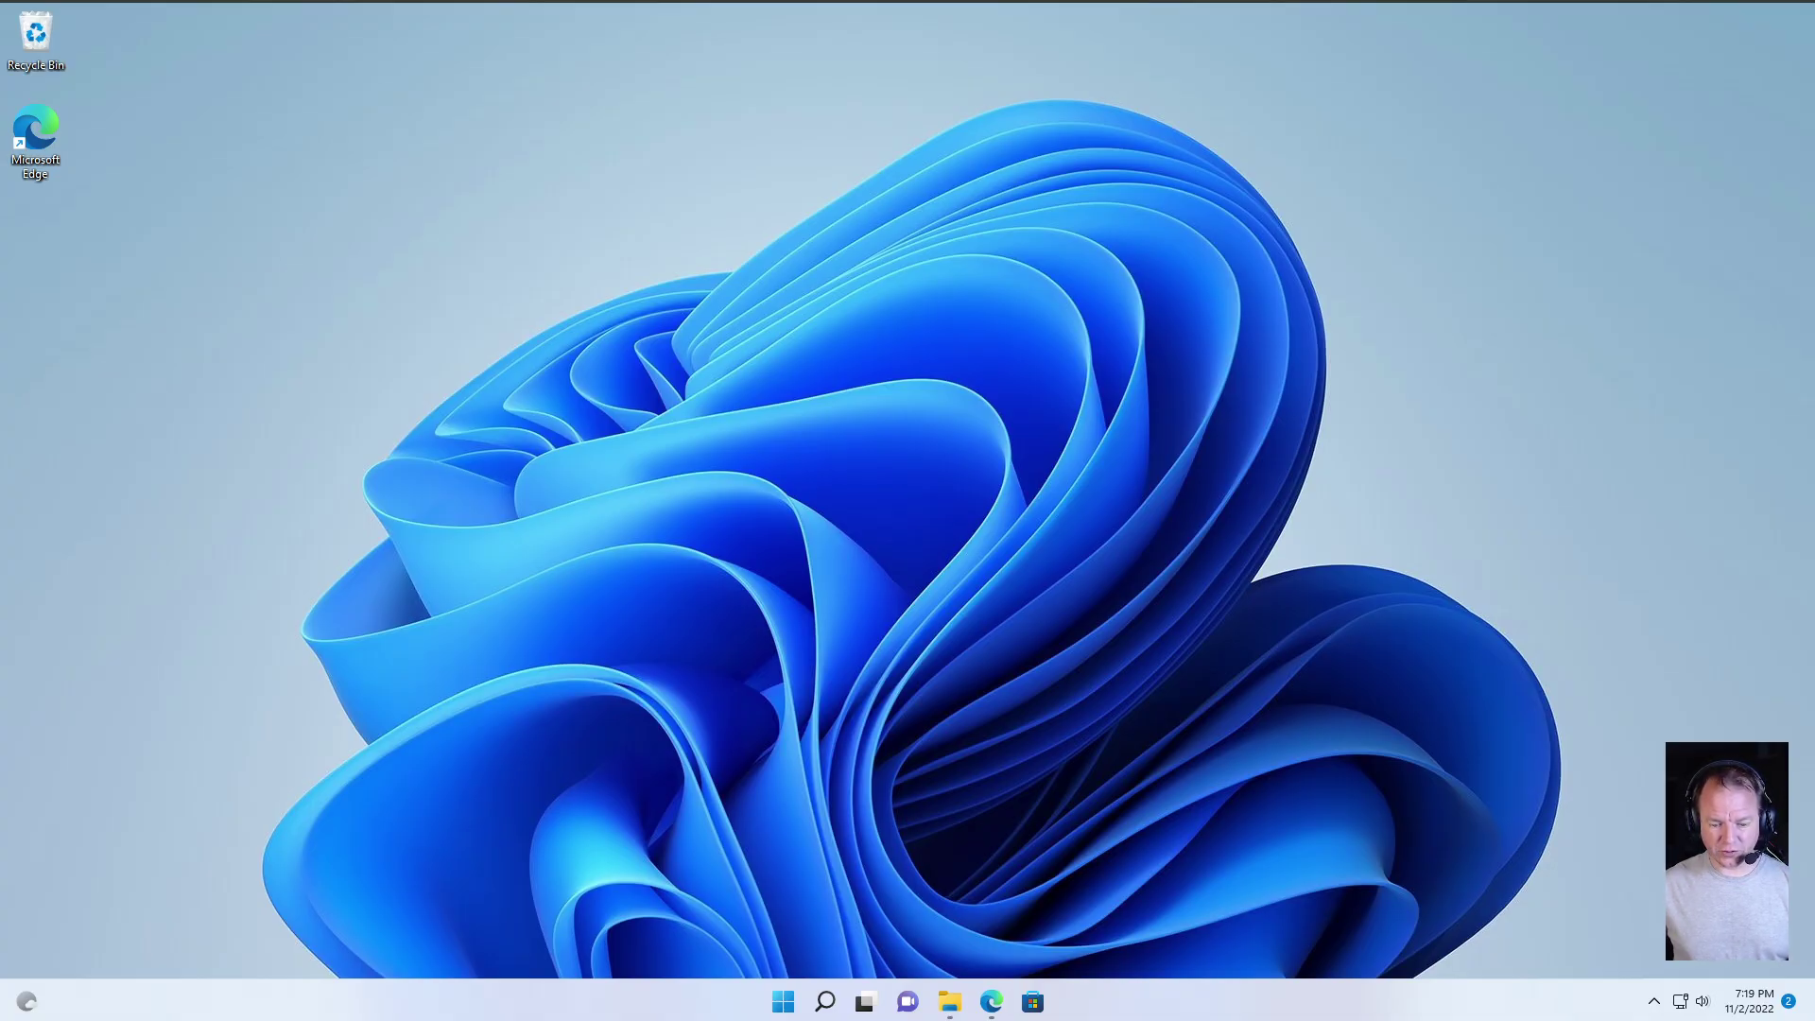
- Switch to Microsoft Edge and open the User Guide page in the Card-Forge/forge wiki to review its download and Java notes
left_click(990, 1001)
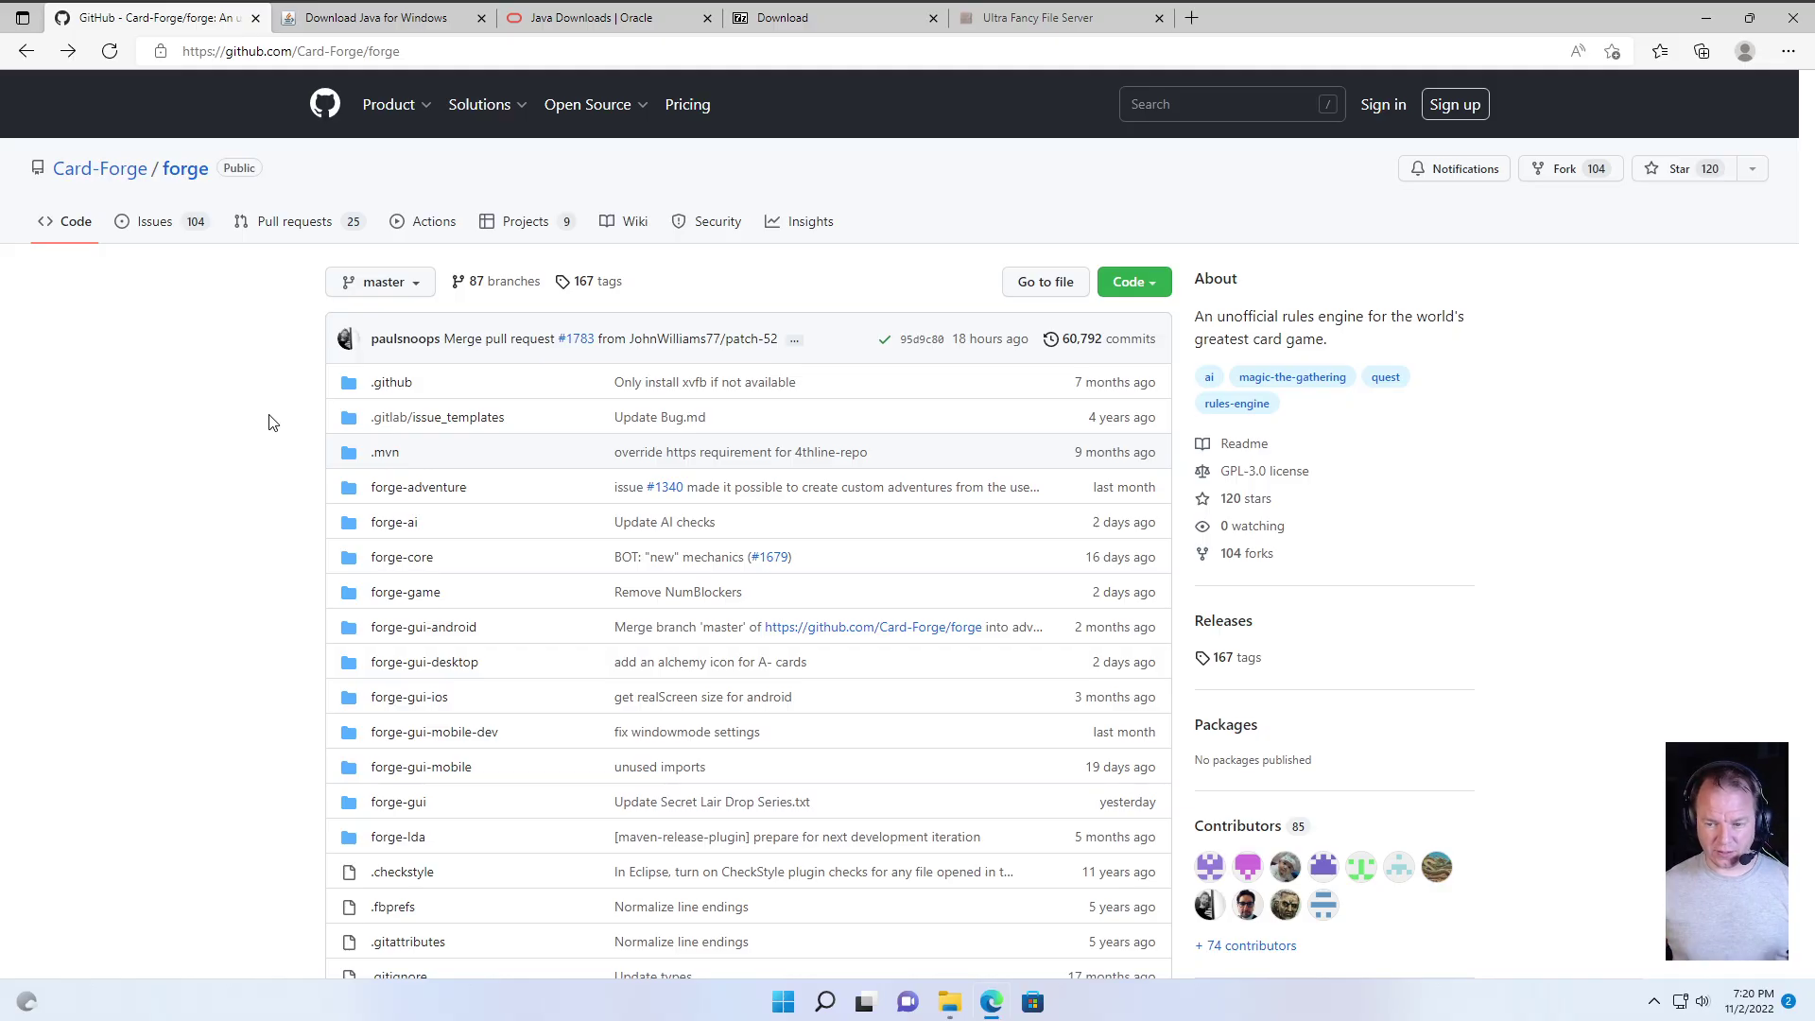
left_click(635, 223)
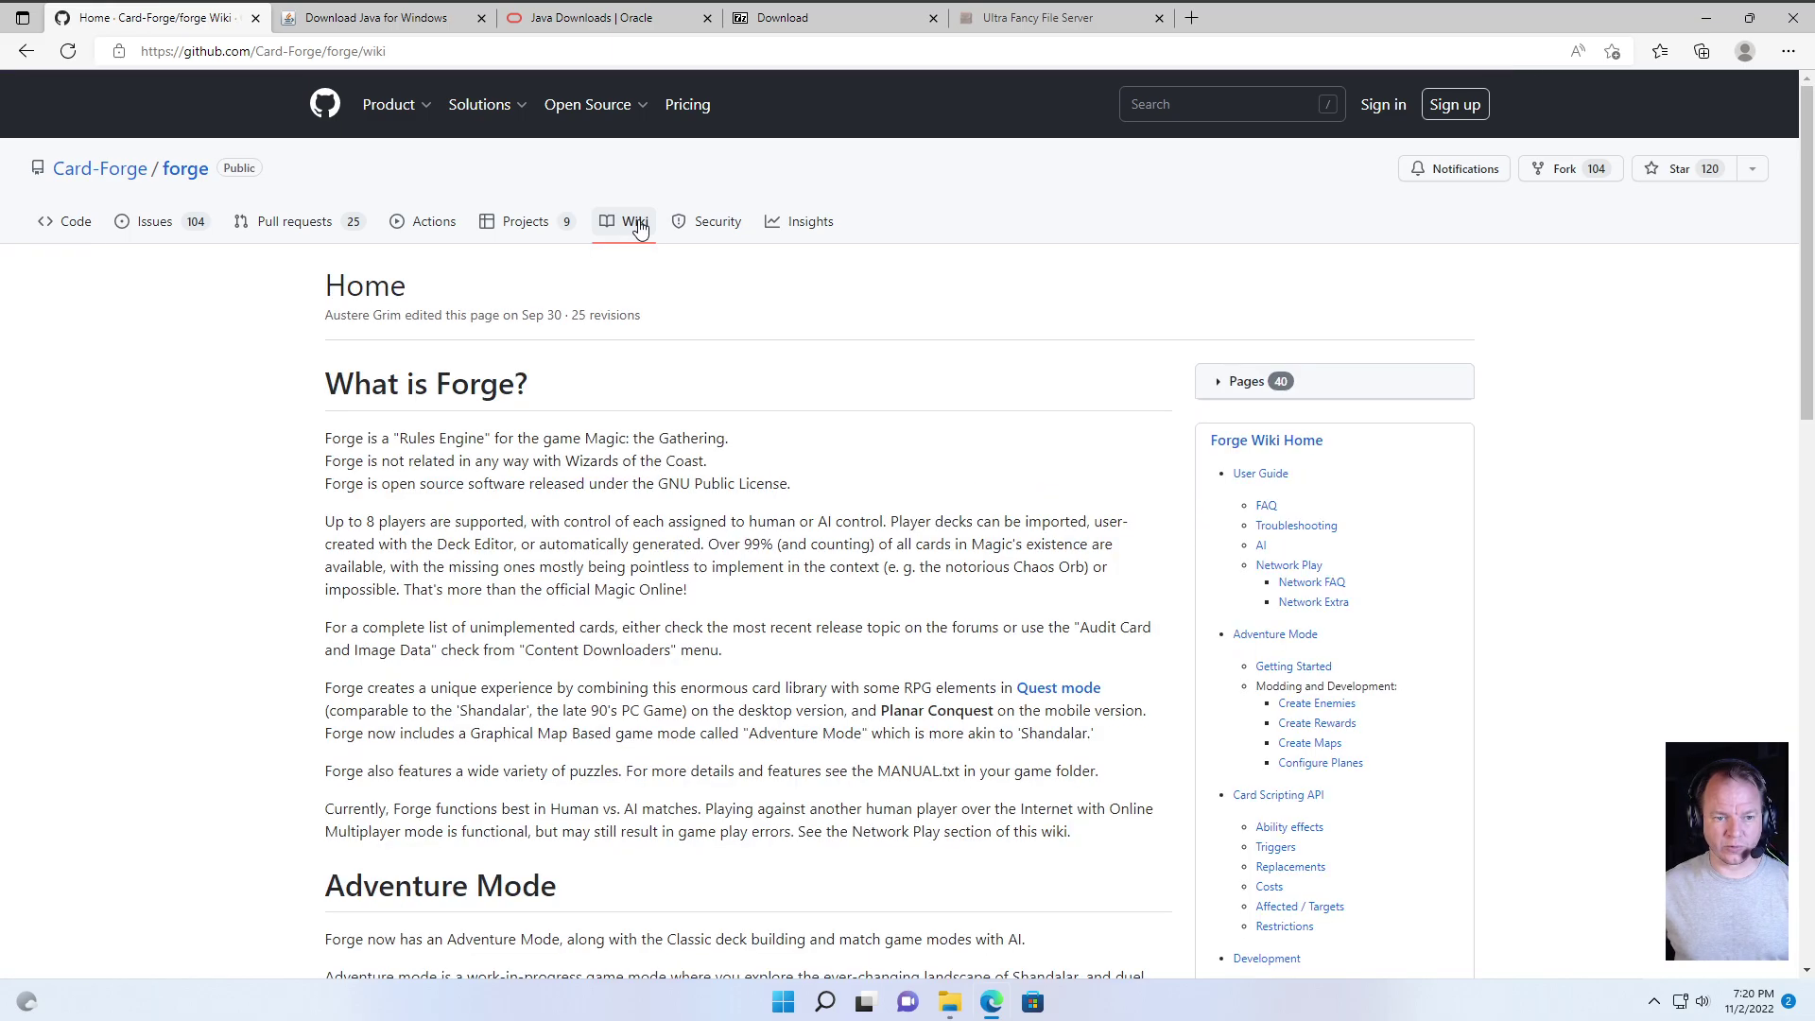
left_click(1260, 474)
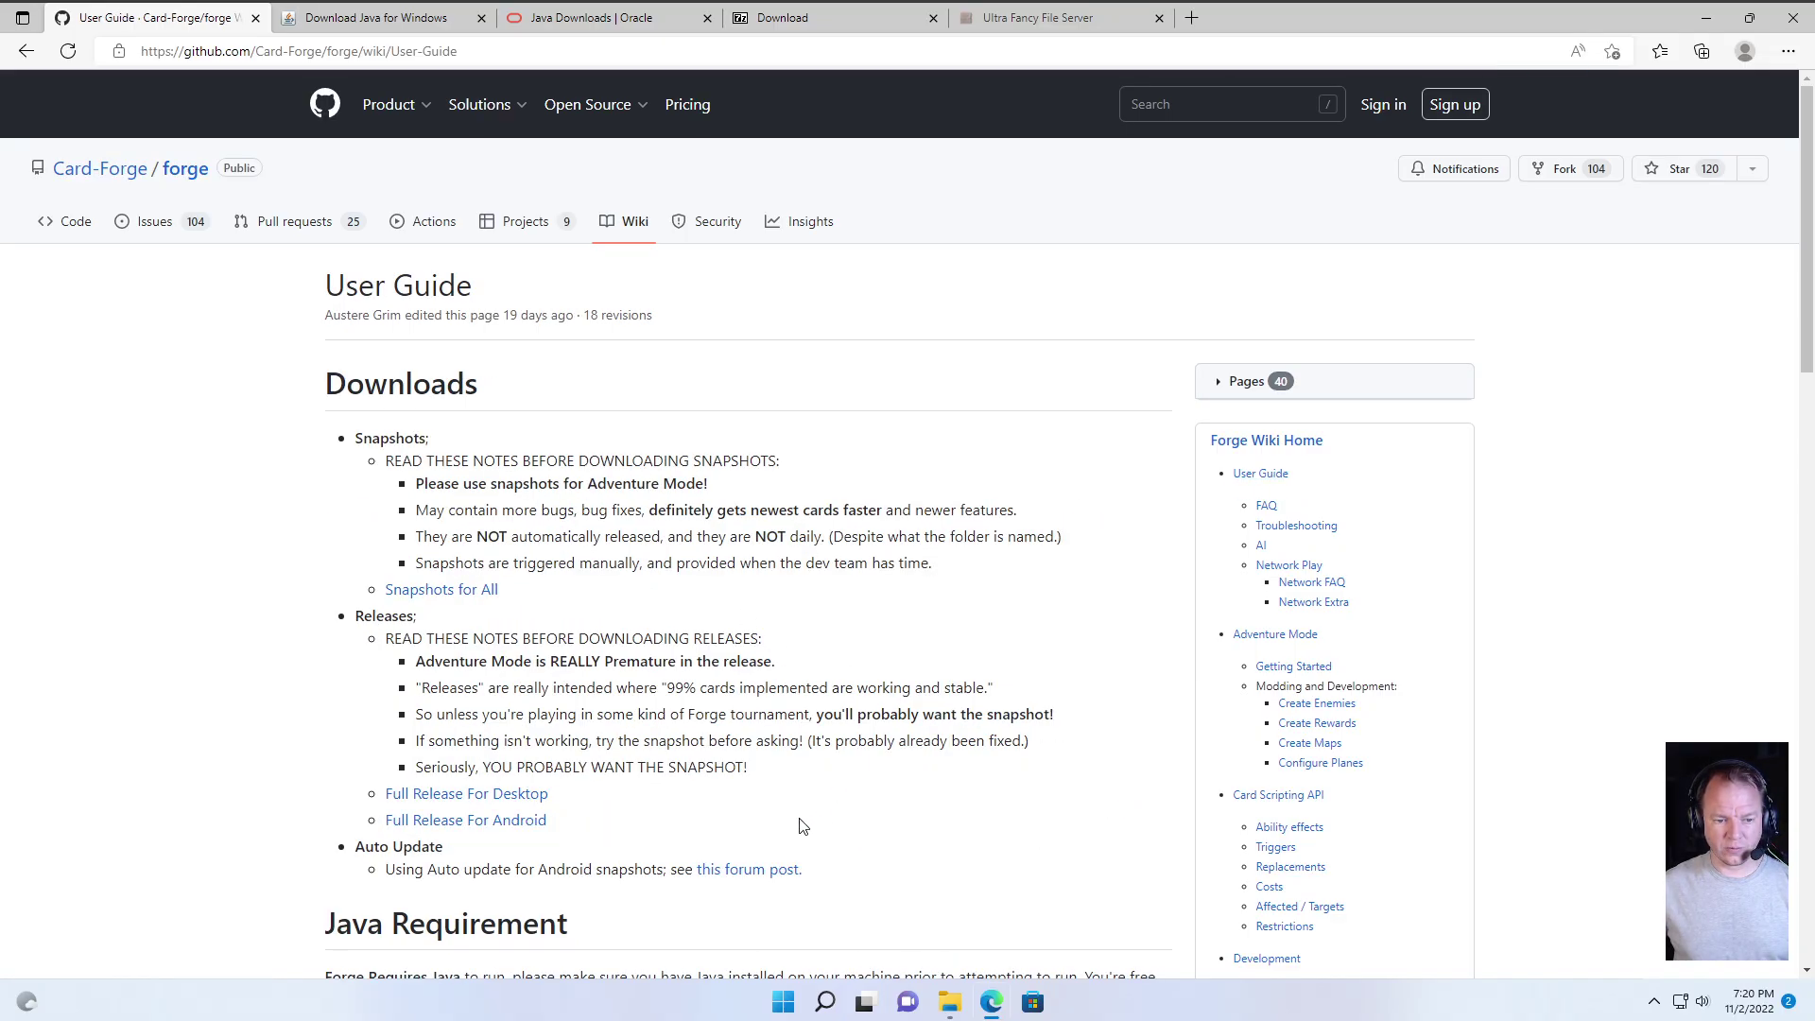
scroll(795, 823, "down", 9)
scroll(661, 643, "up", 9)
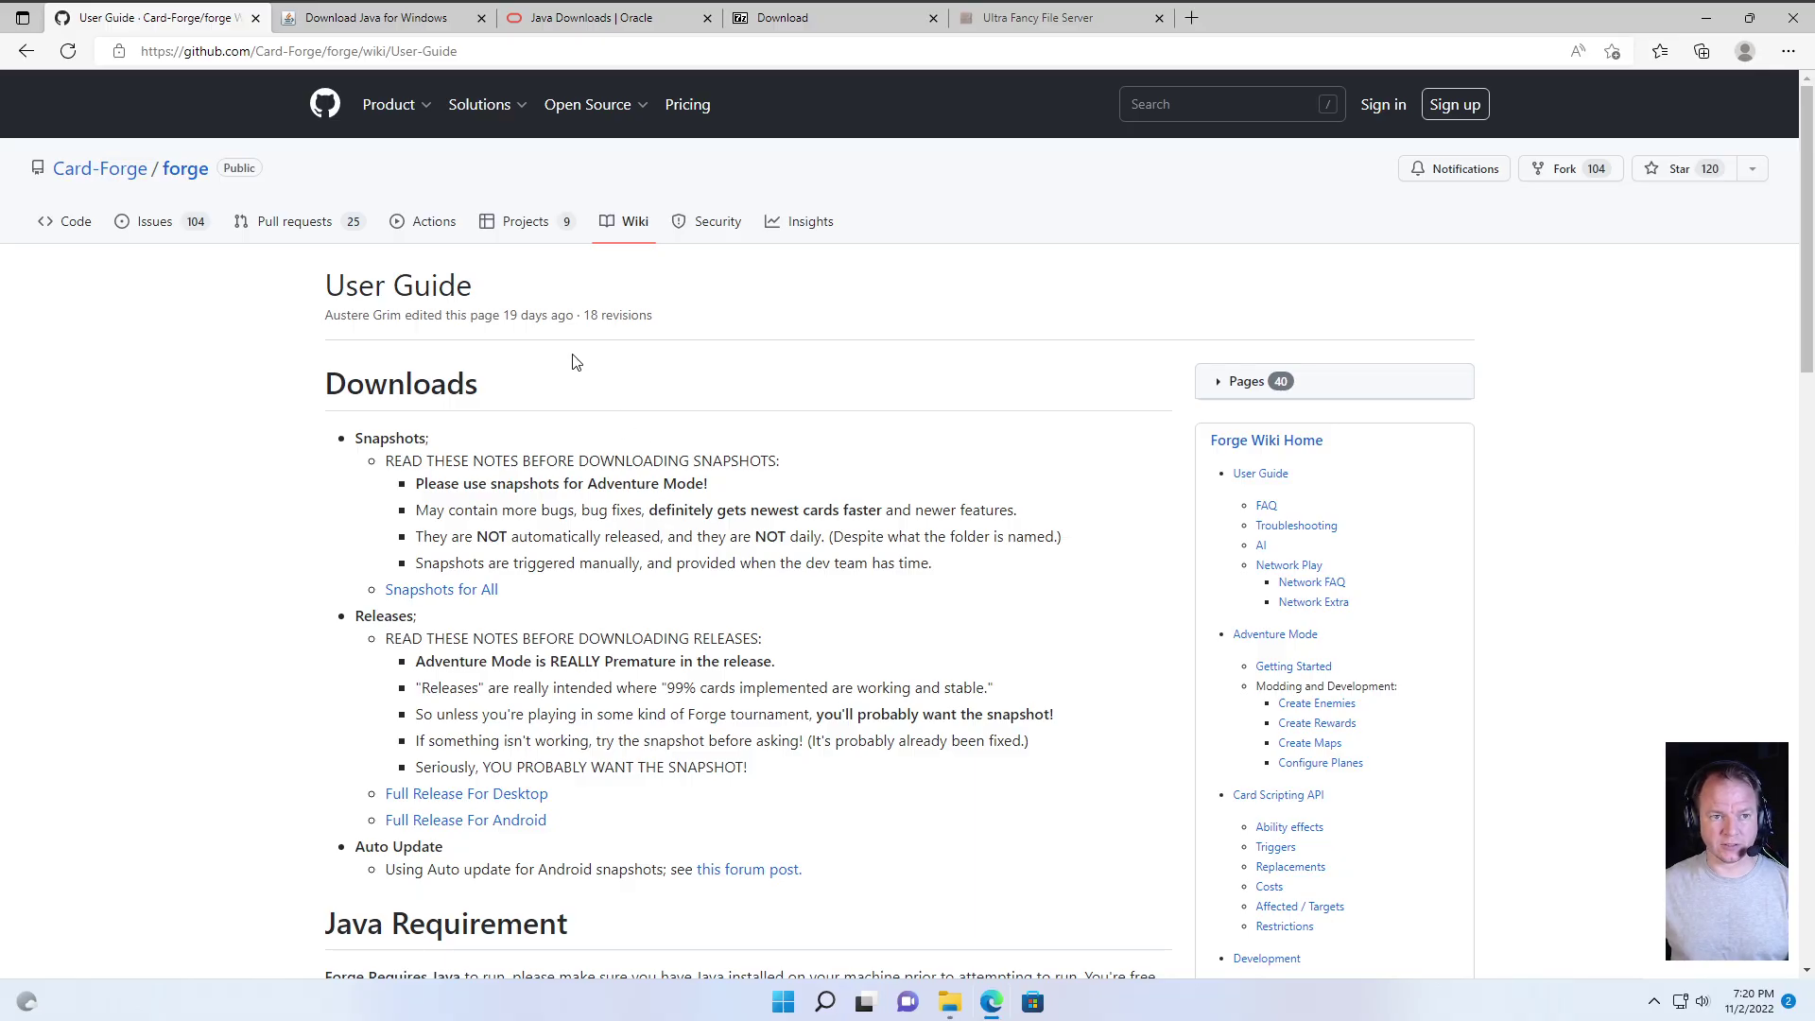
- Review the open Java for Windows, Oracle Java Downloads and 7-Zip download pages, including the JDK 19 support terms
left_click(393, 21)
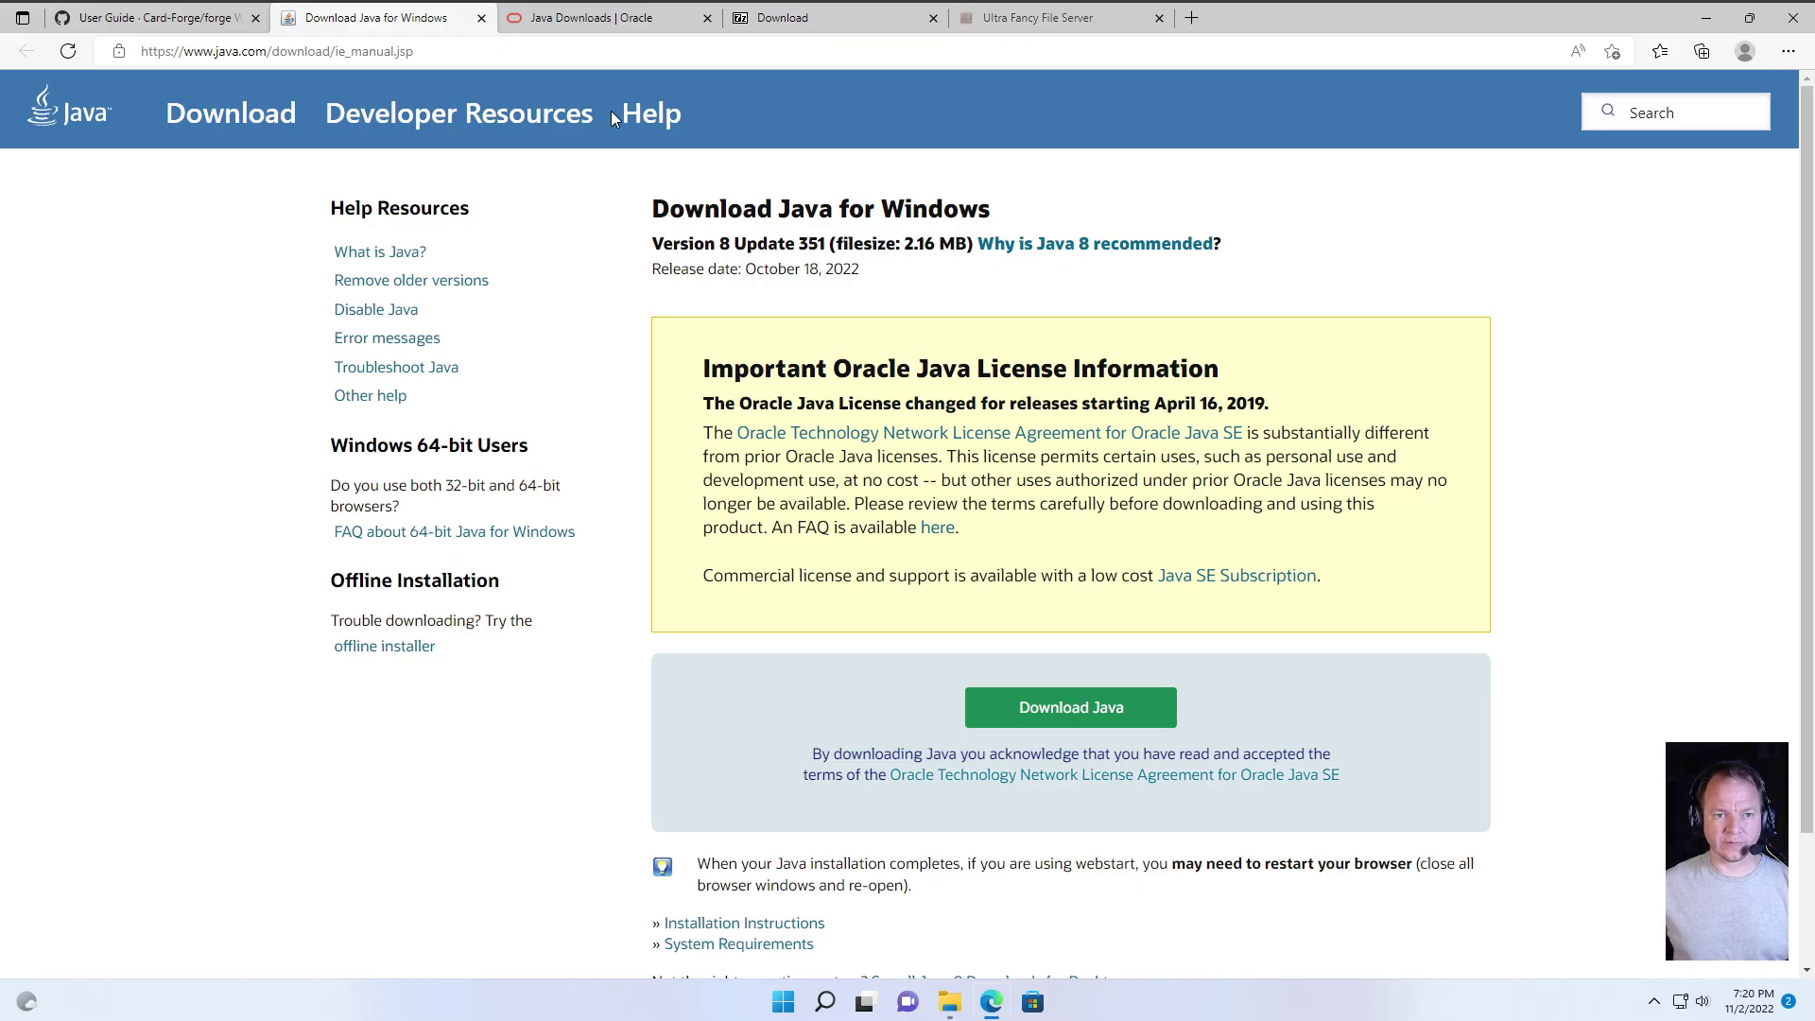
left_click(583, 21)
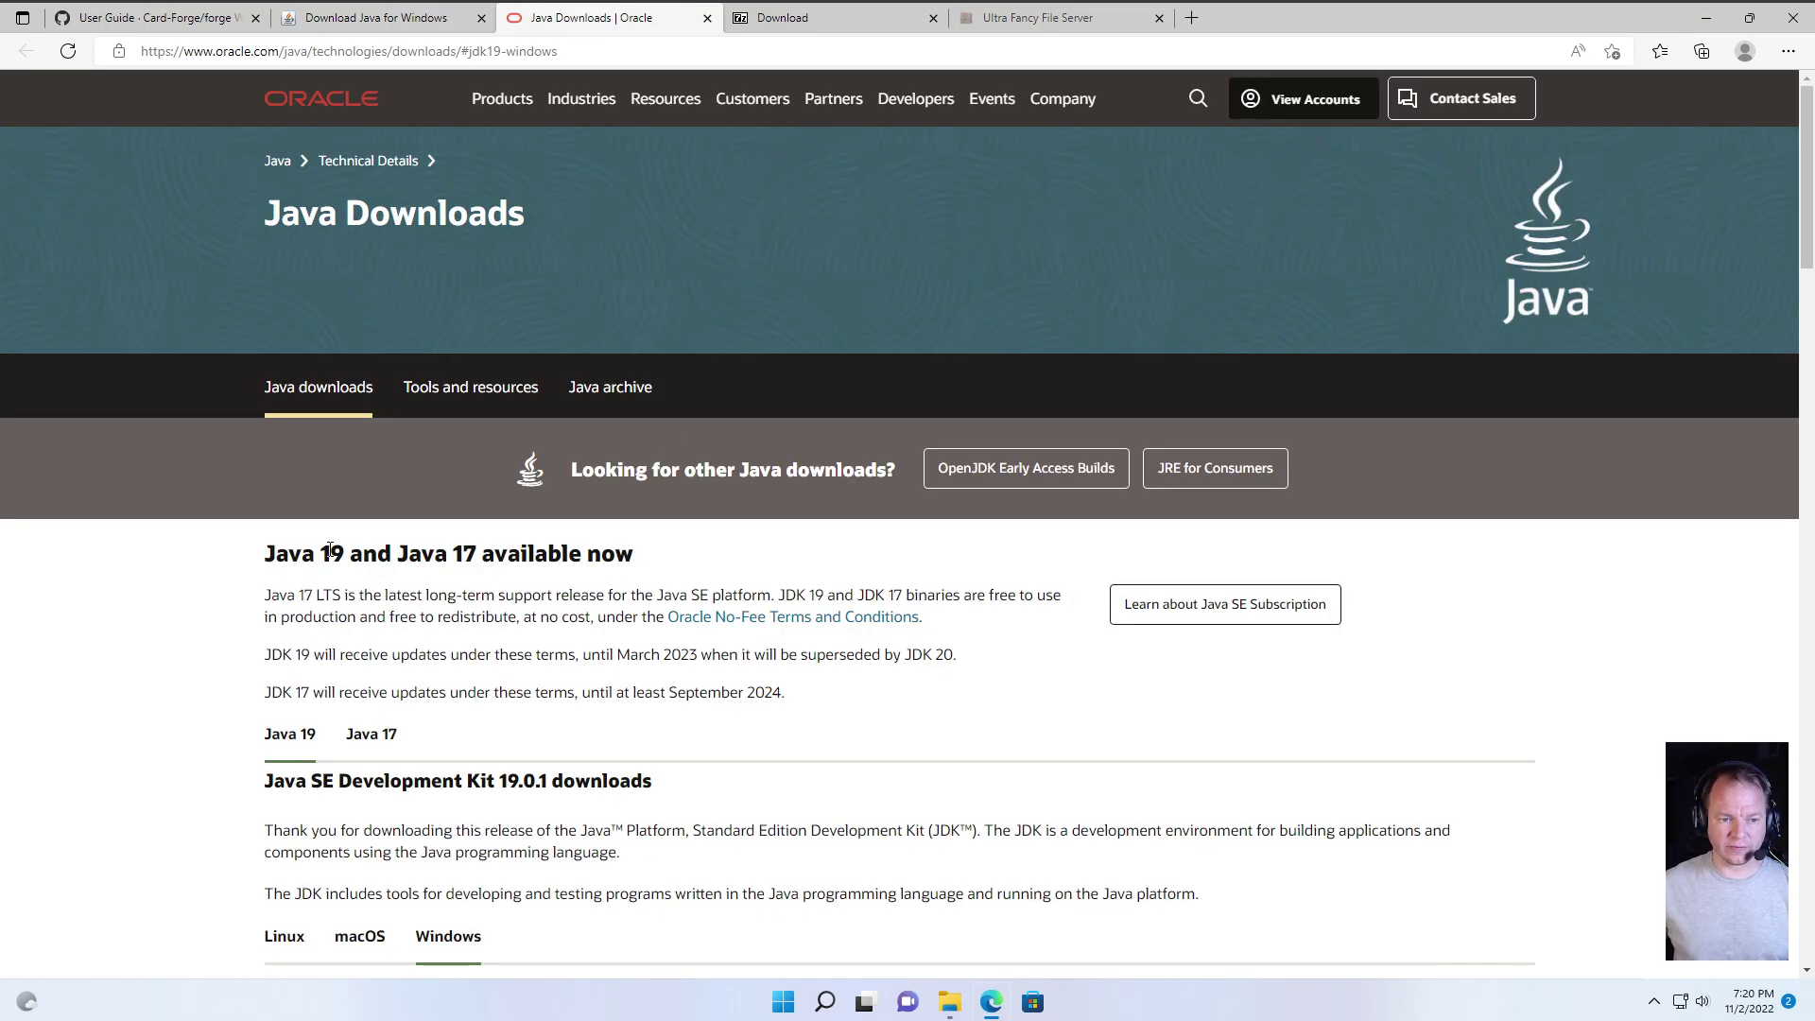
scroll(714, 686, "down", 3)
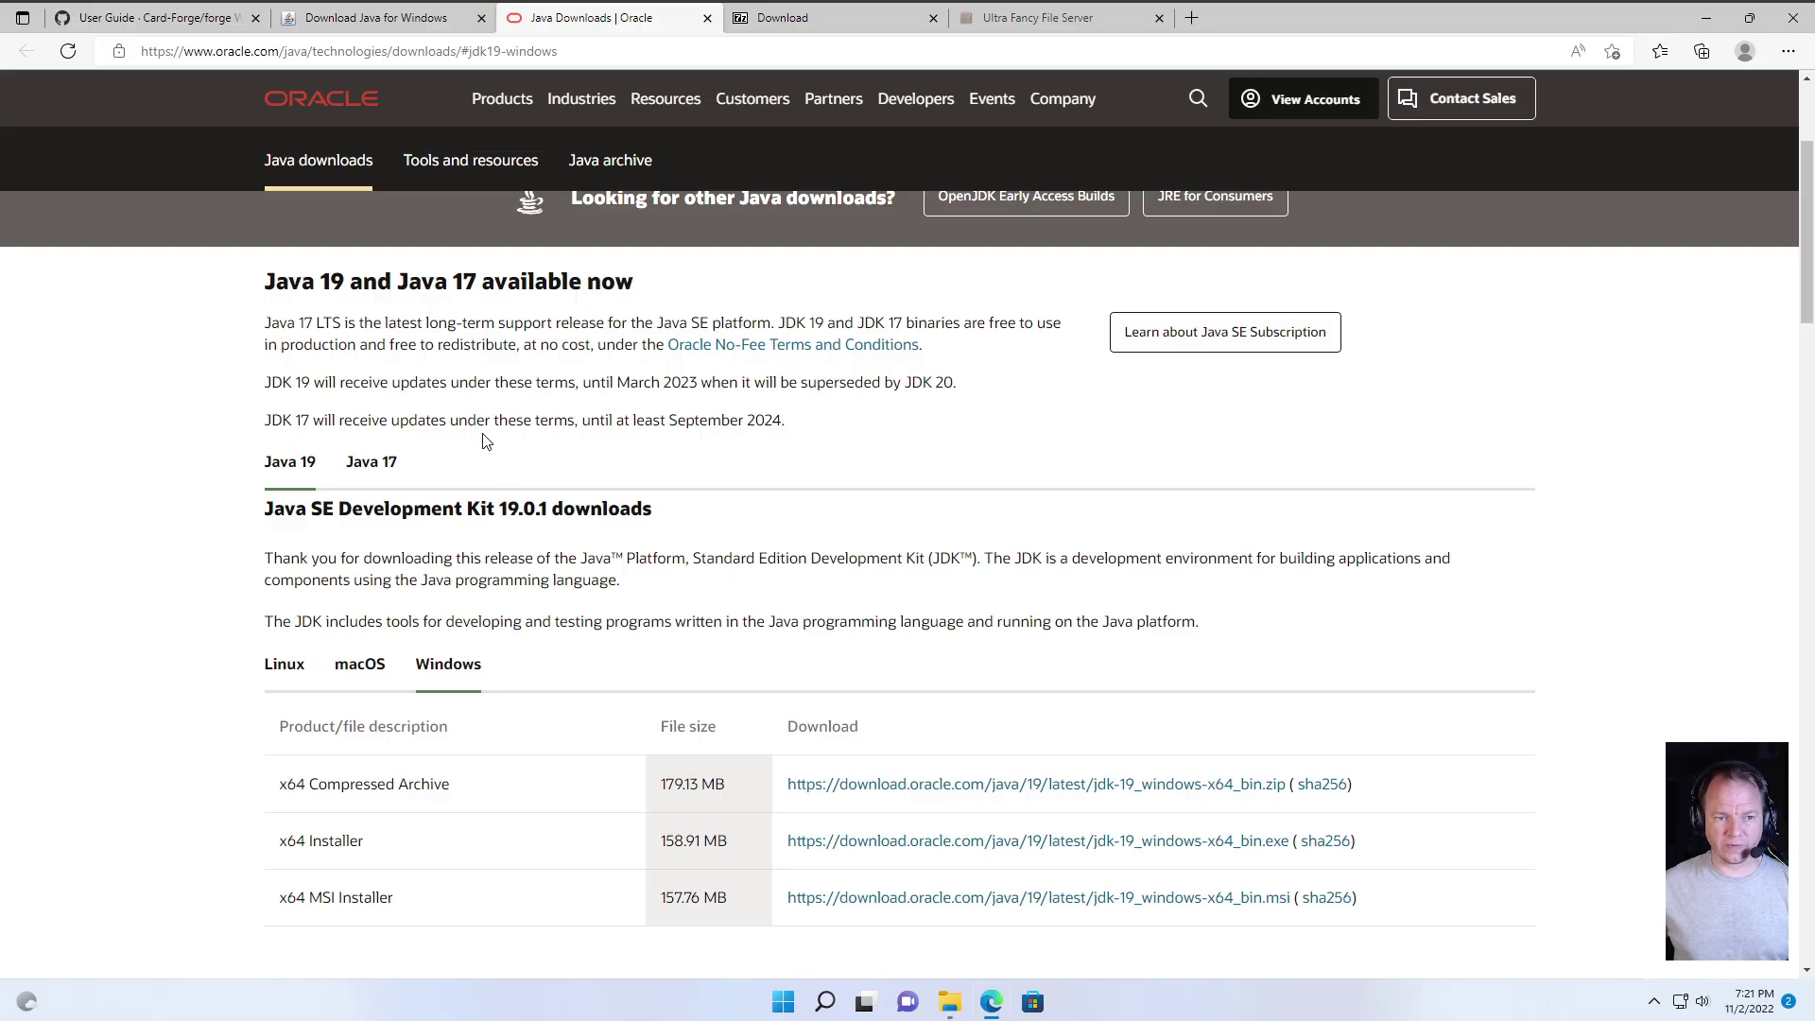
left_click_drag(958, 384, 804, 386)
left_click(808, 402)
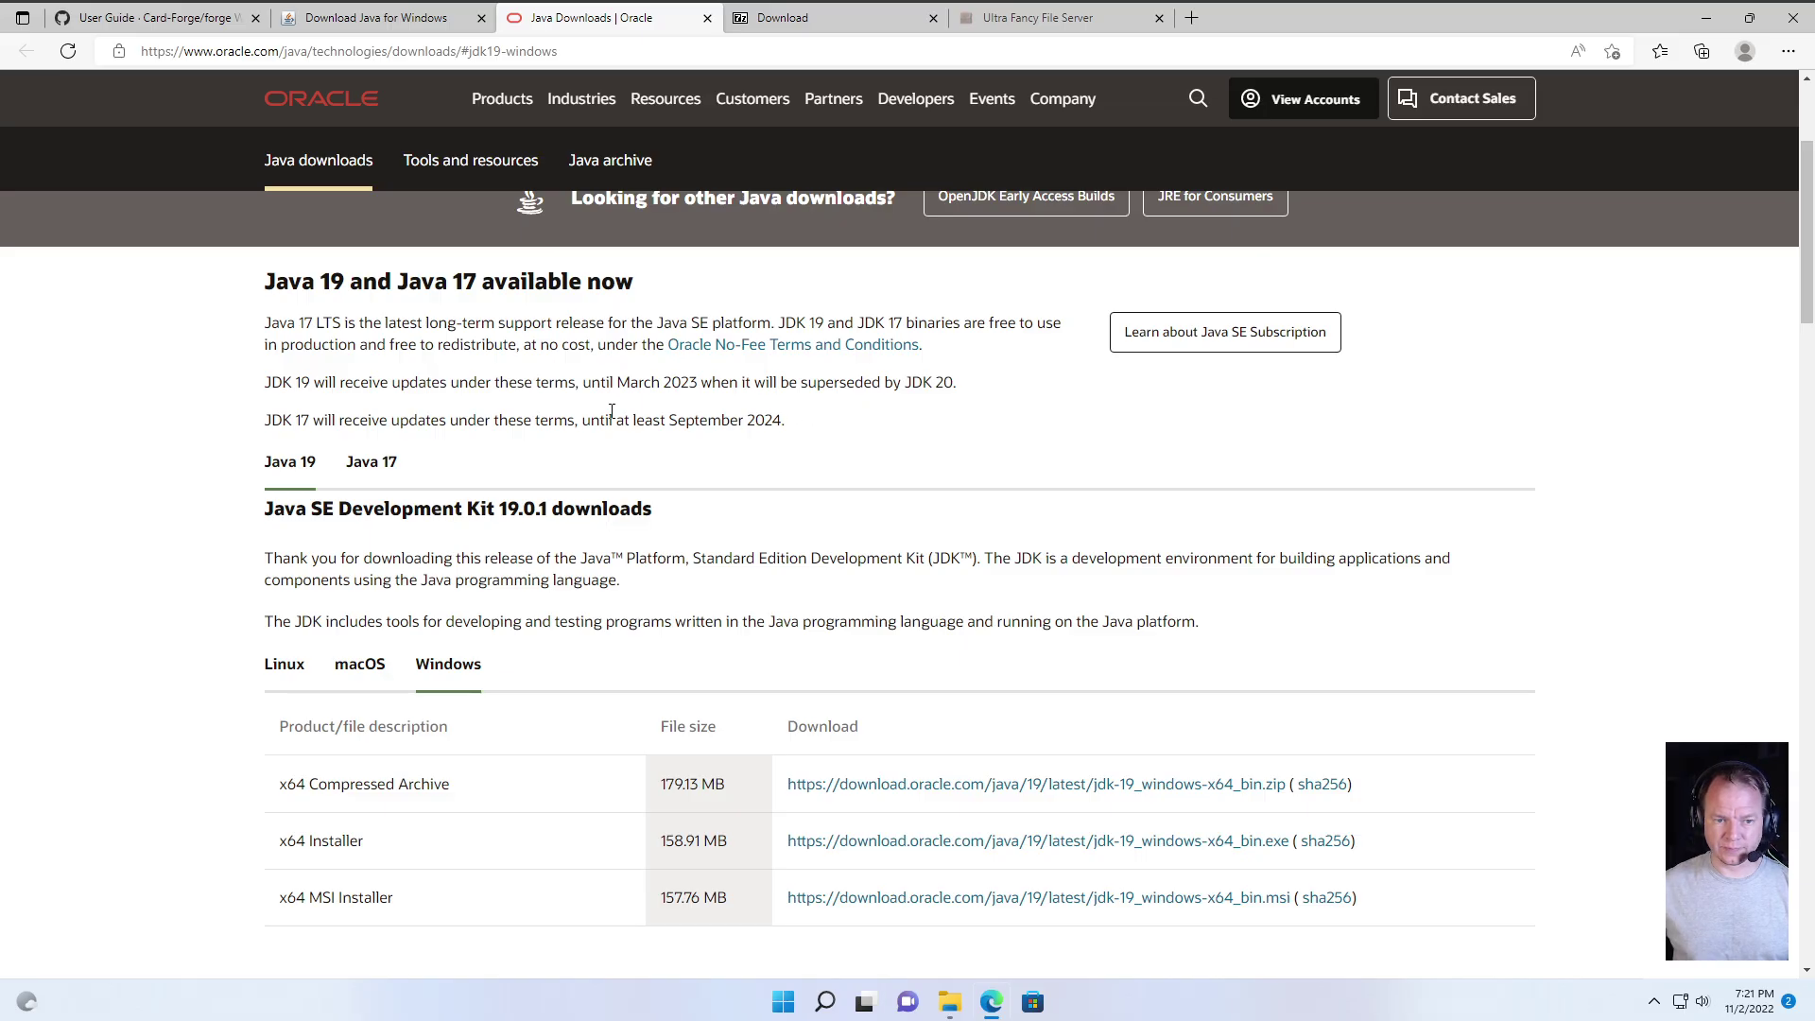
scroll(624, 388, "up", 3)
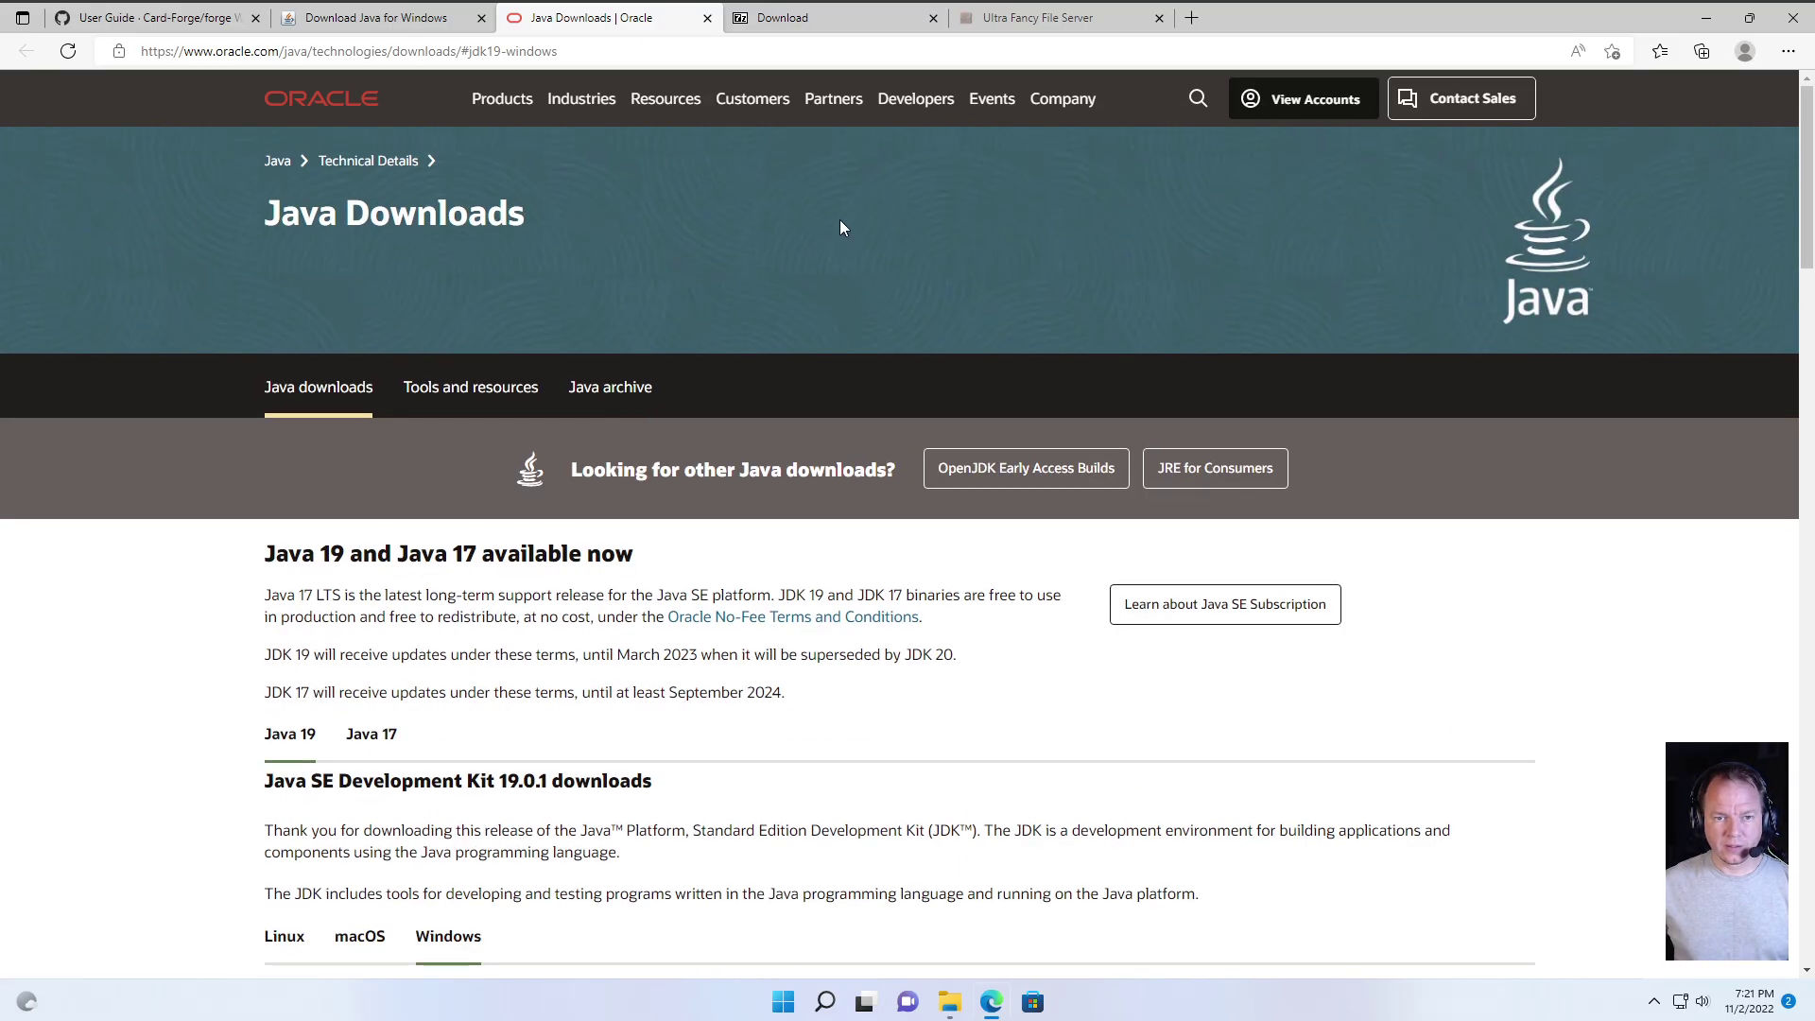
left_click(817, 21)
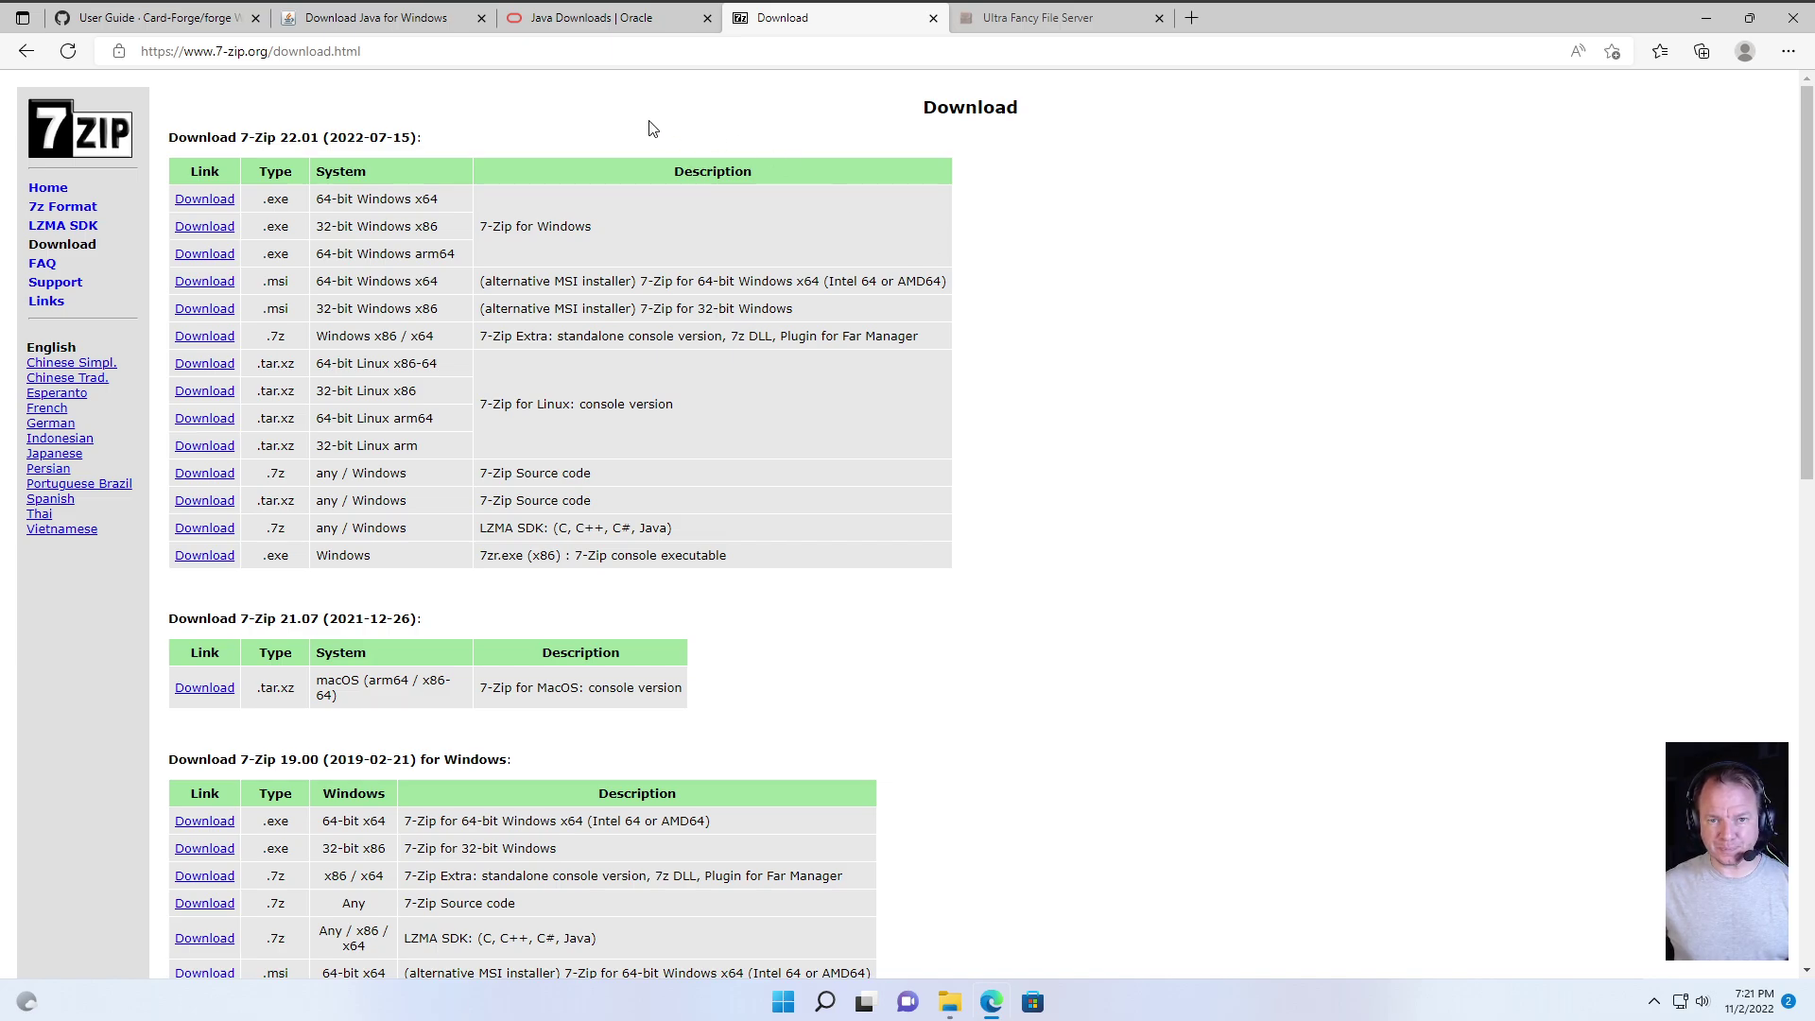
- Return to the Forge User Guide and open the Snapshots for All download index
left_click(167, 19)
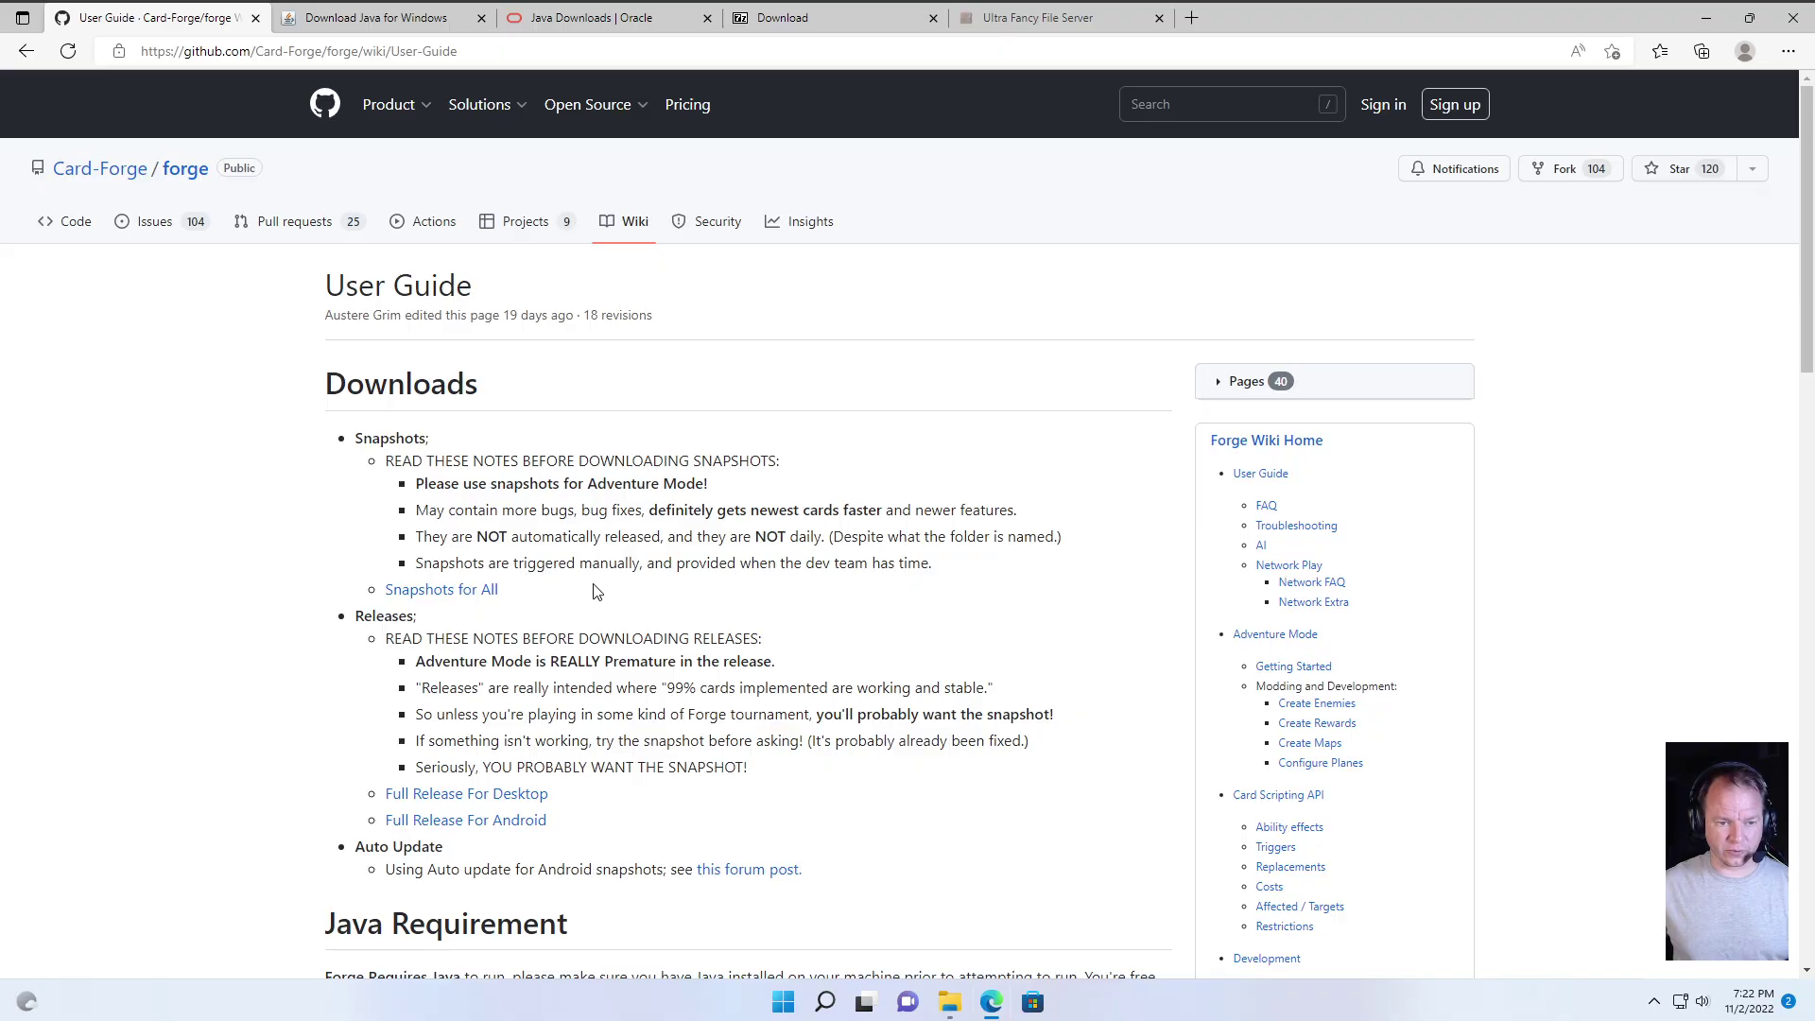
scroll(608, 558, "down", 2)
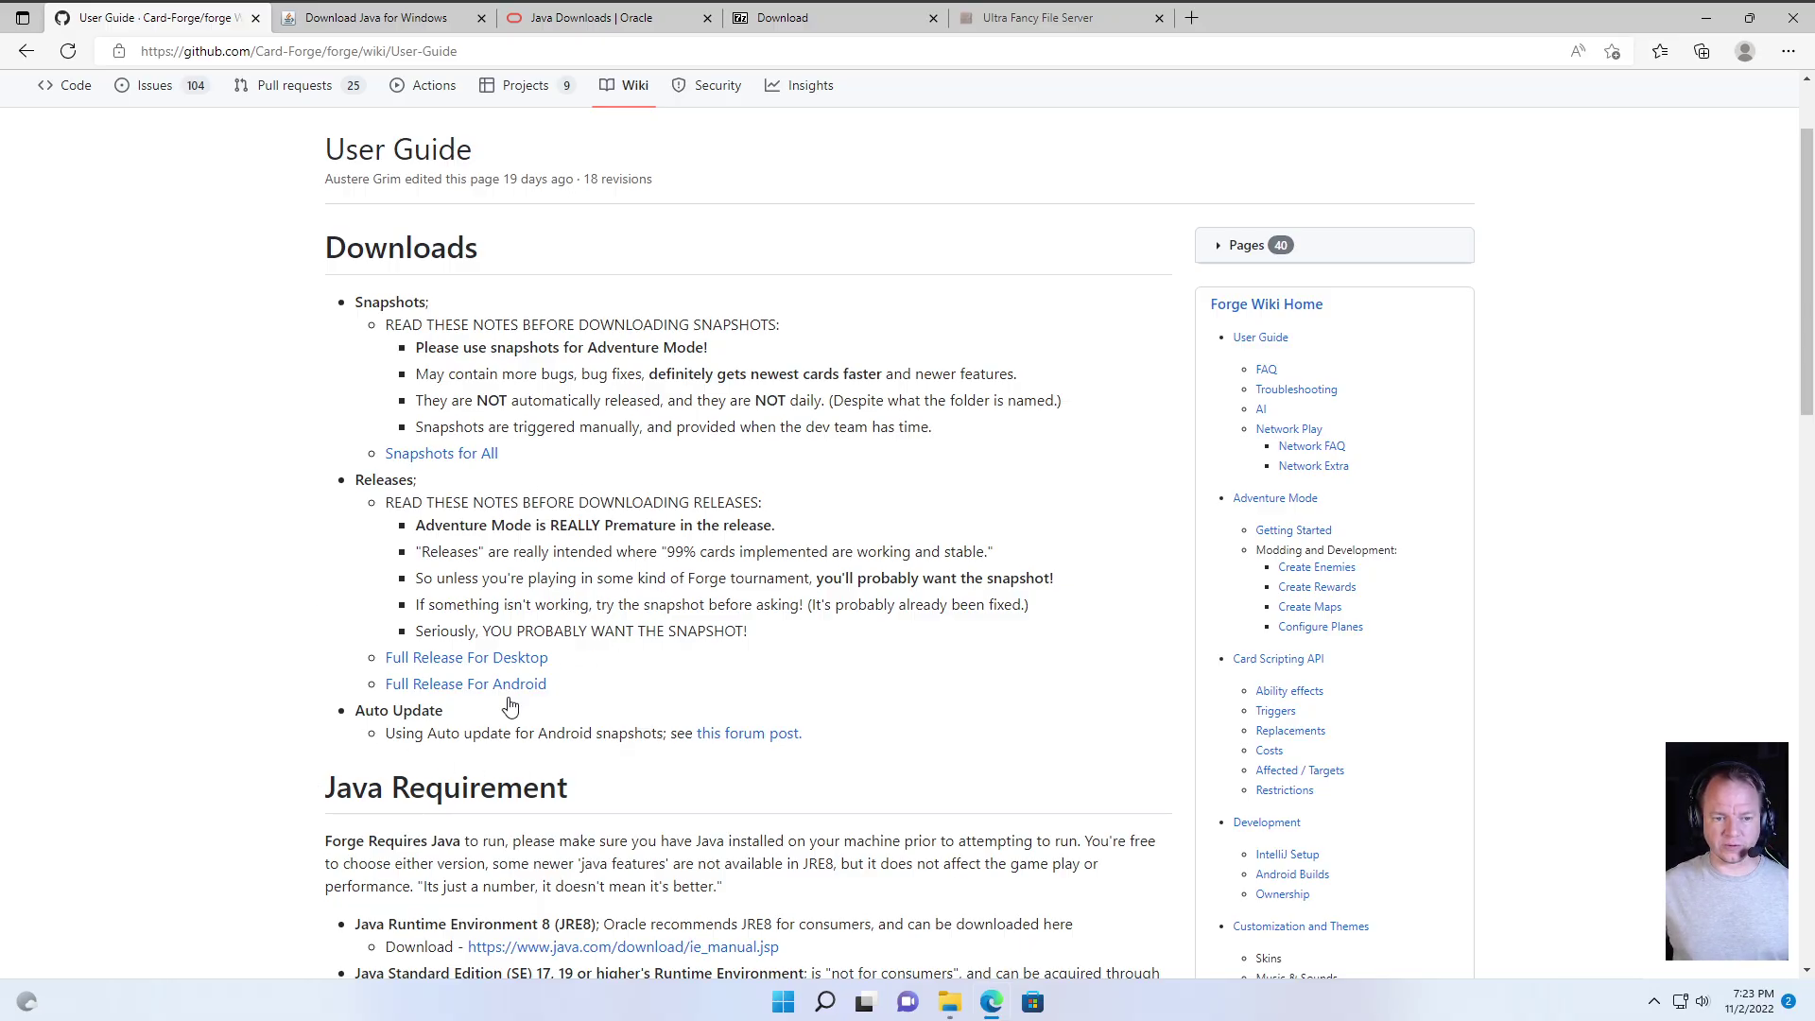
left_click(426, 457)
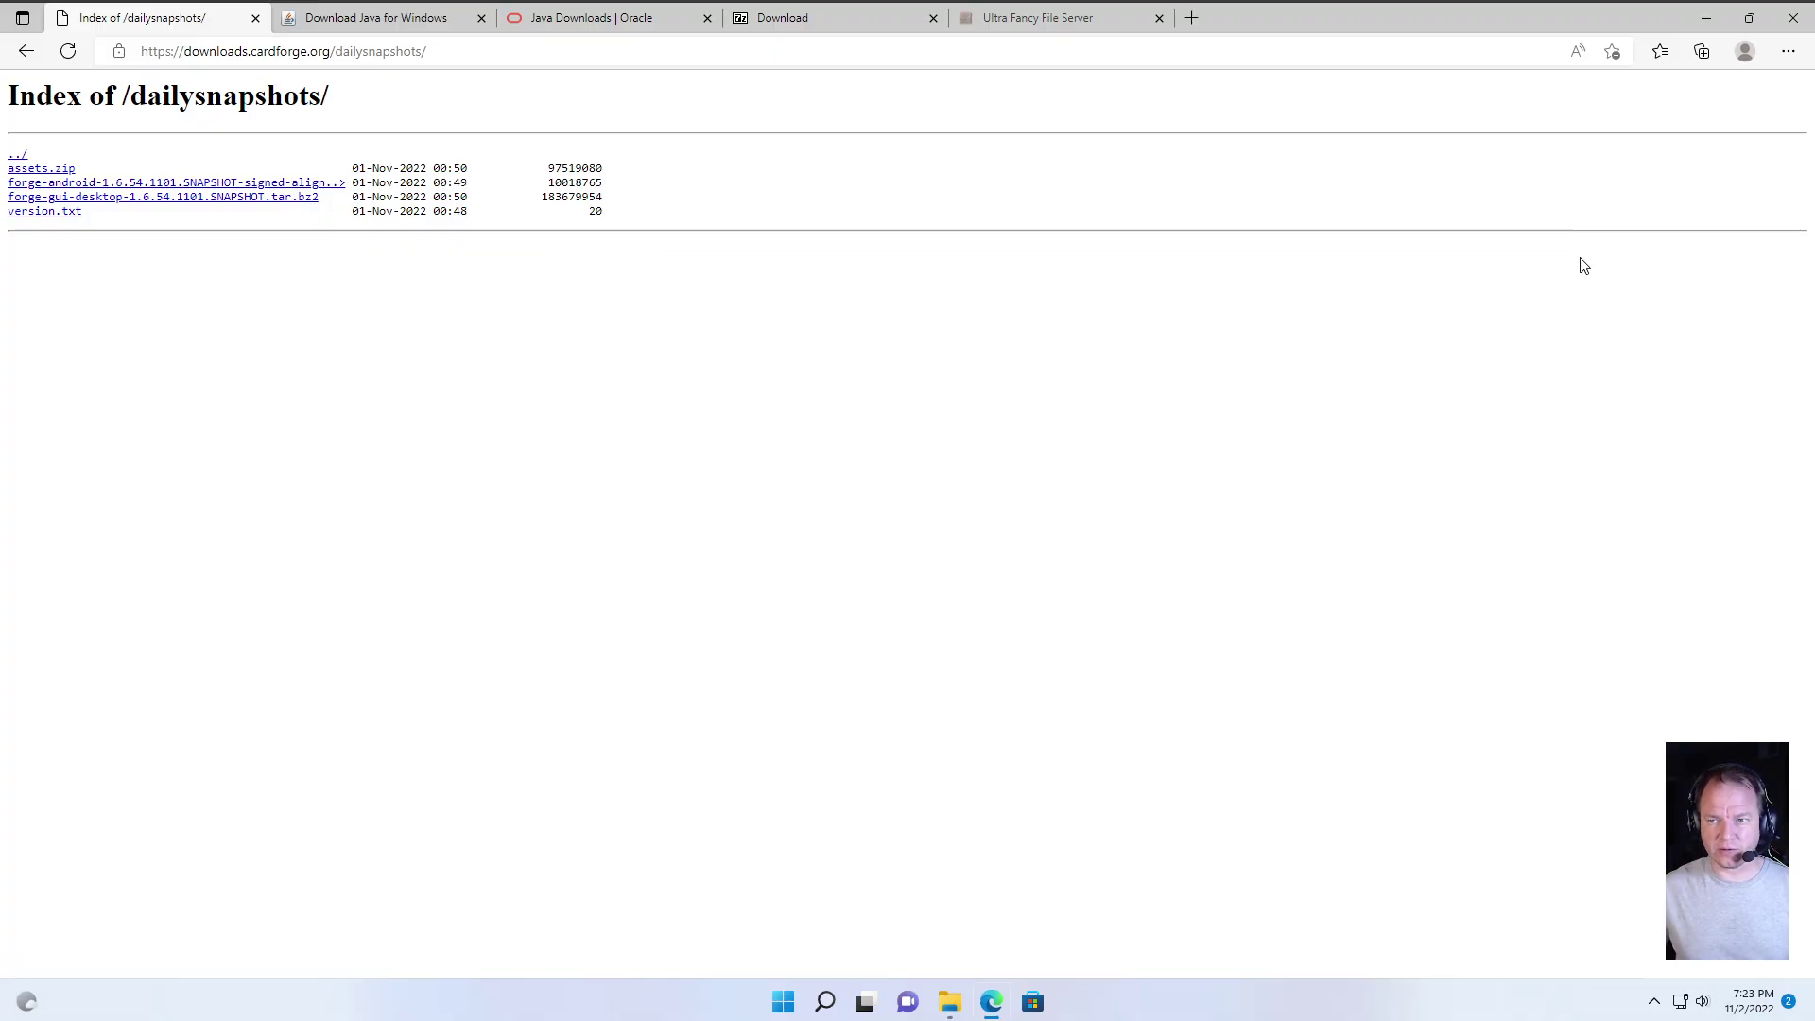
- Show the downloaded forge-gui-desktop snapshot archive in its folder from the browser's download list
left_click(1788, 51)
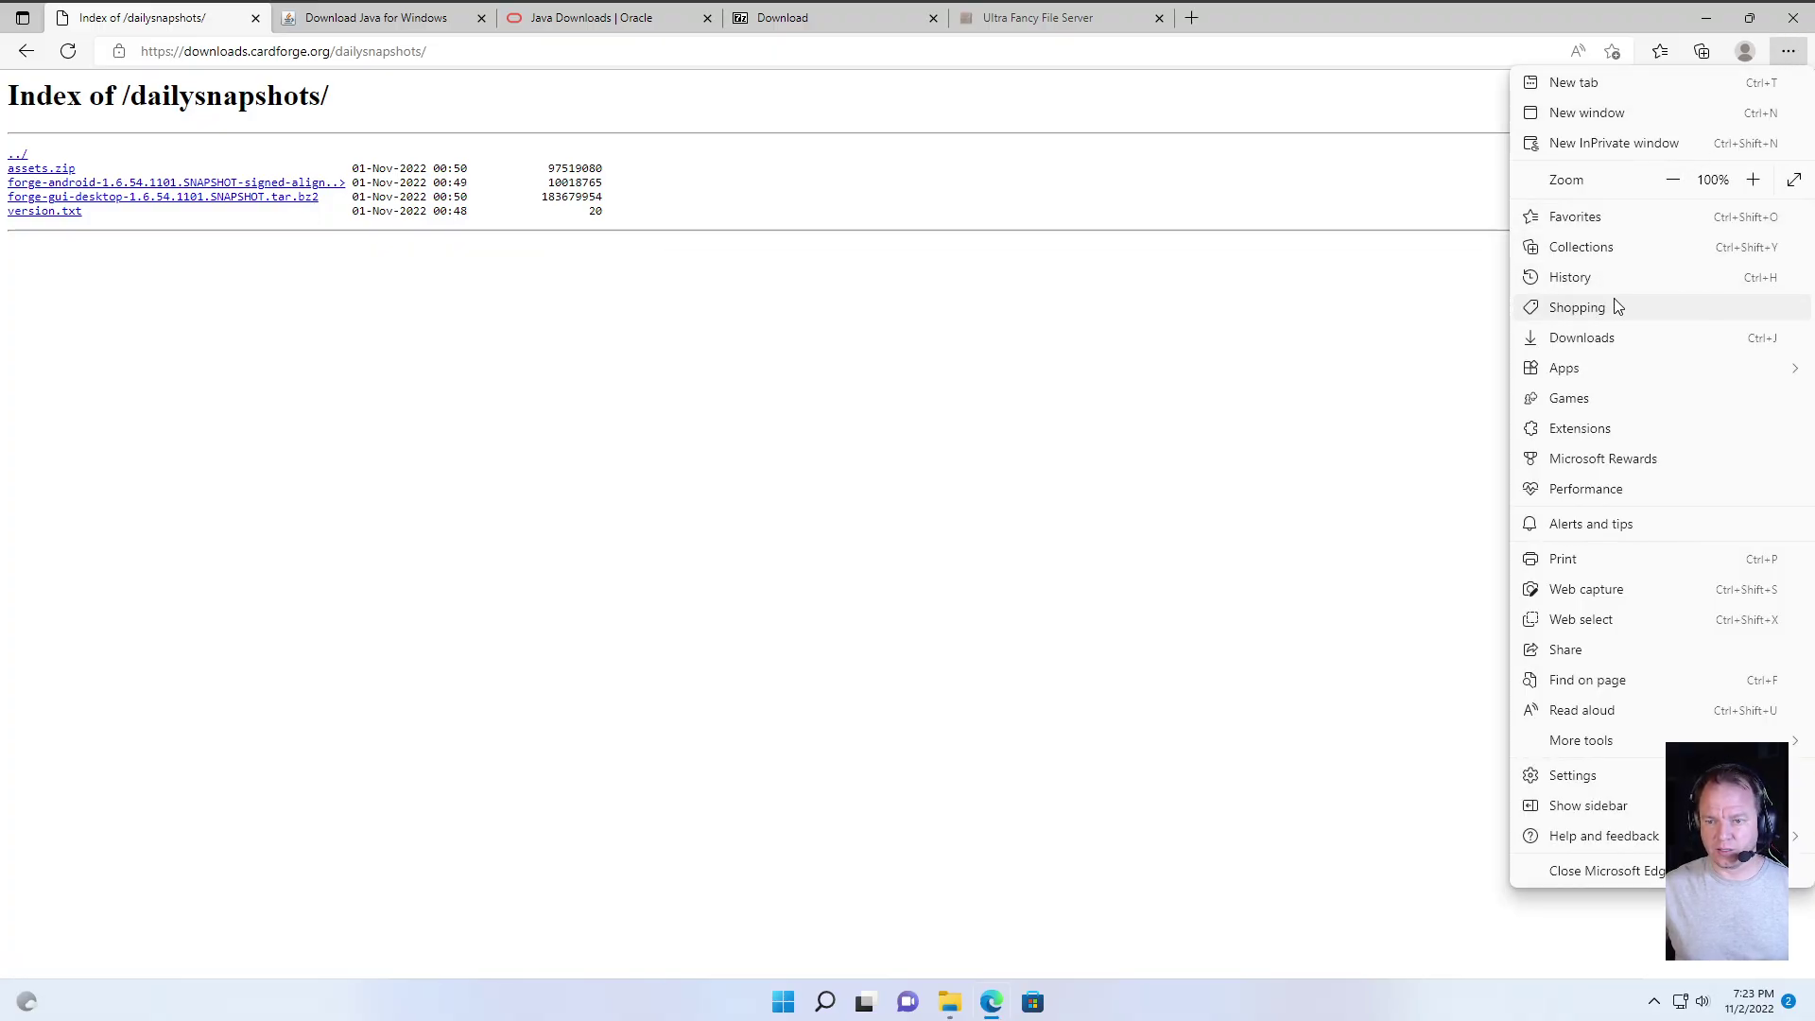
left_click(1615, 344)
mouse_move(1551, 223)
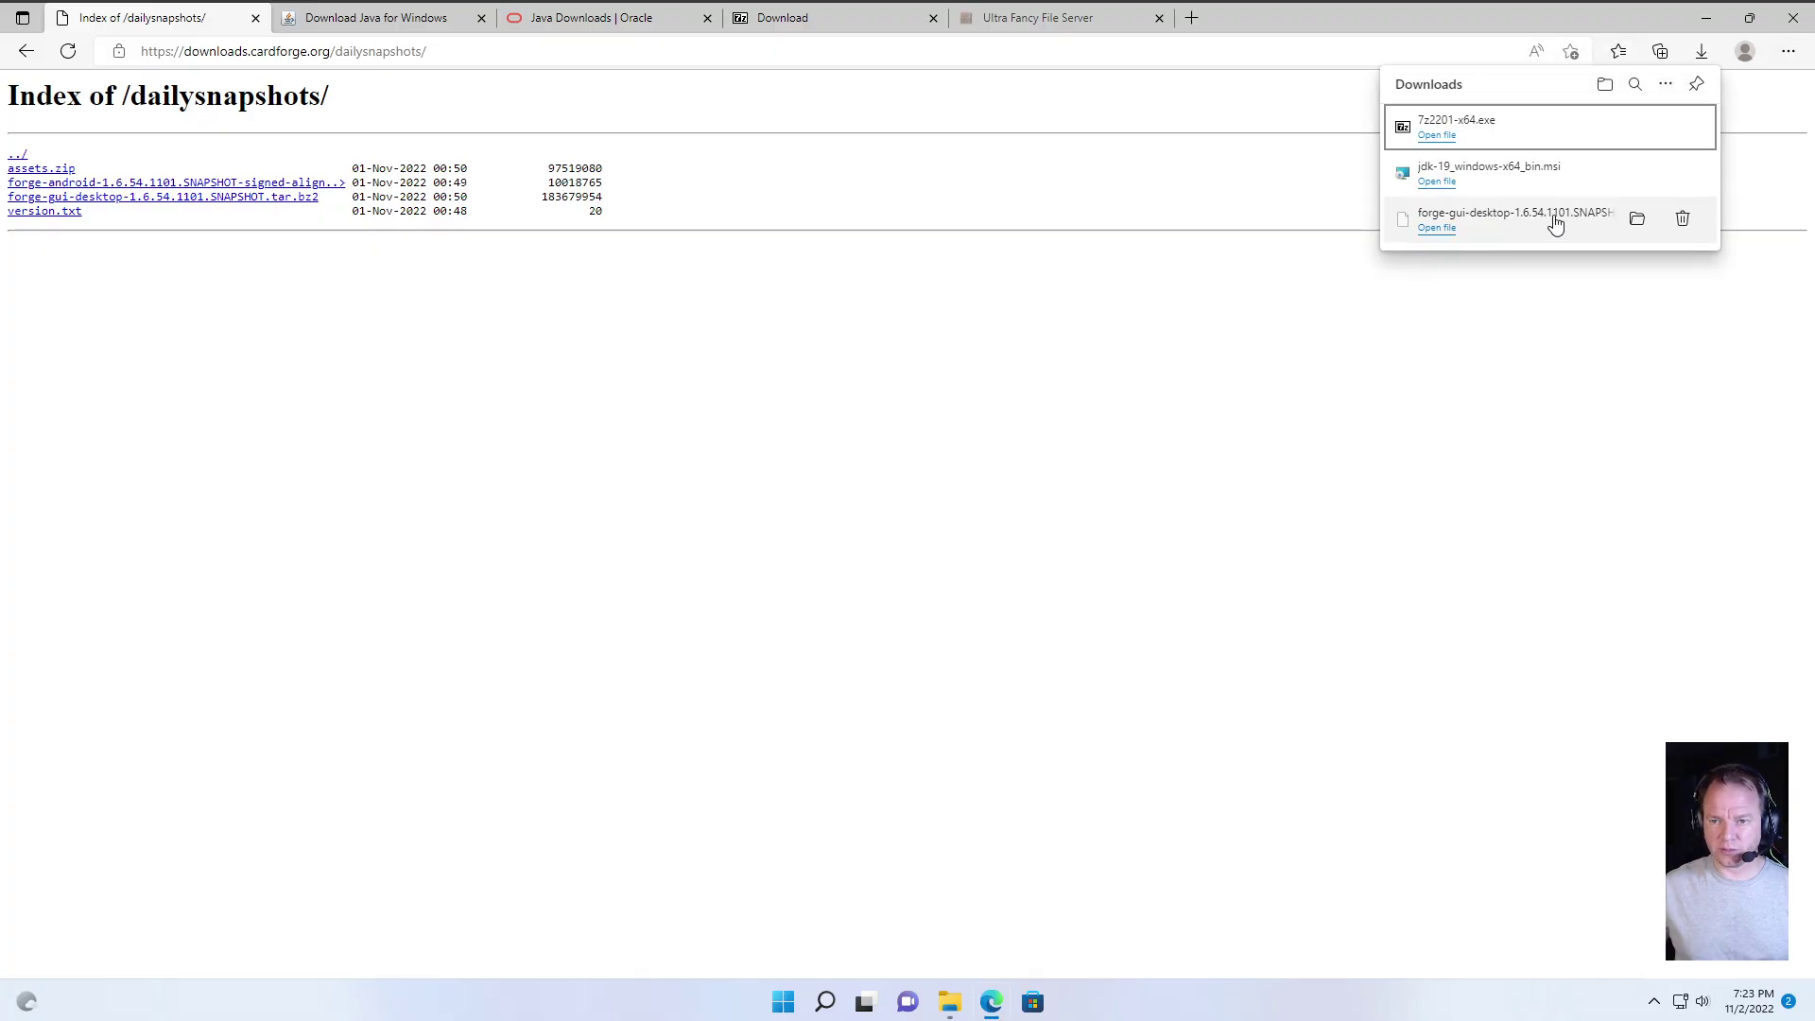
left_click(1638, 223)
left_click(766, 515)
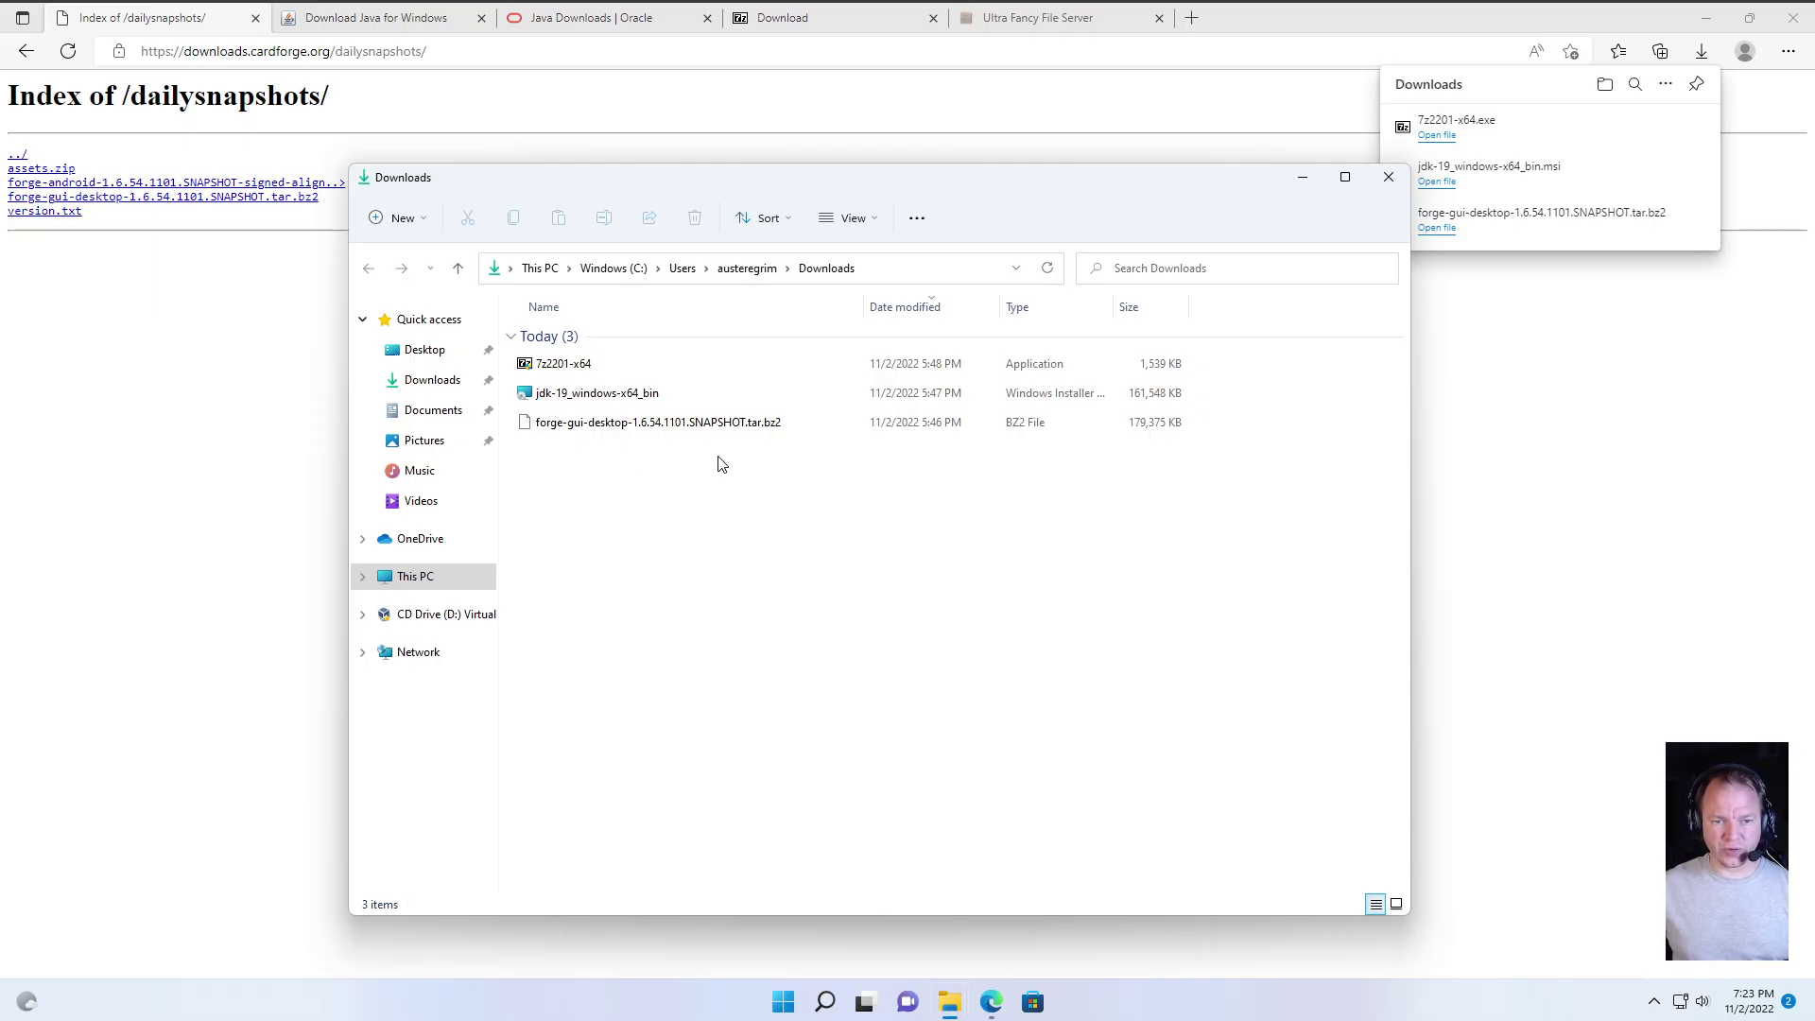
- Go to the personal user folder under C:\Users and create a folder named Magic in it
left_click(757, 274)
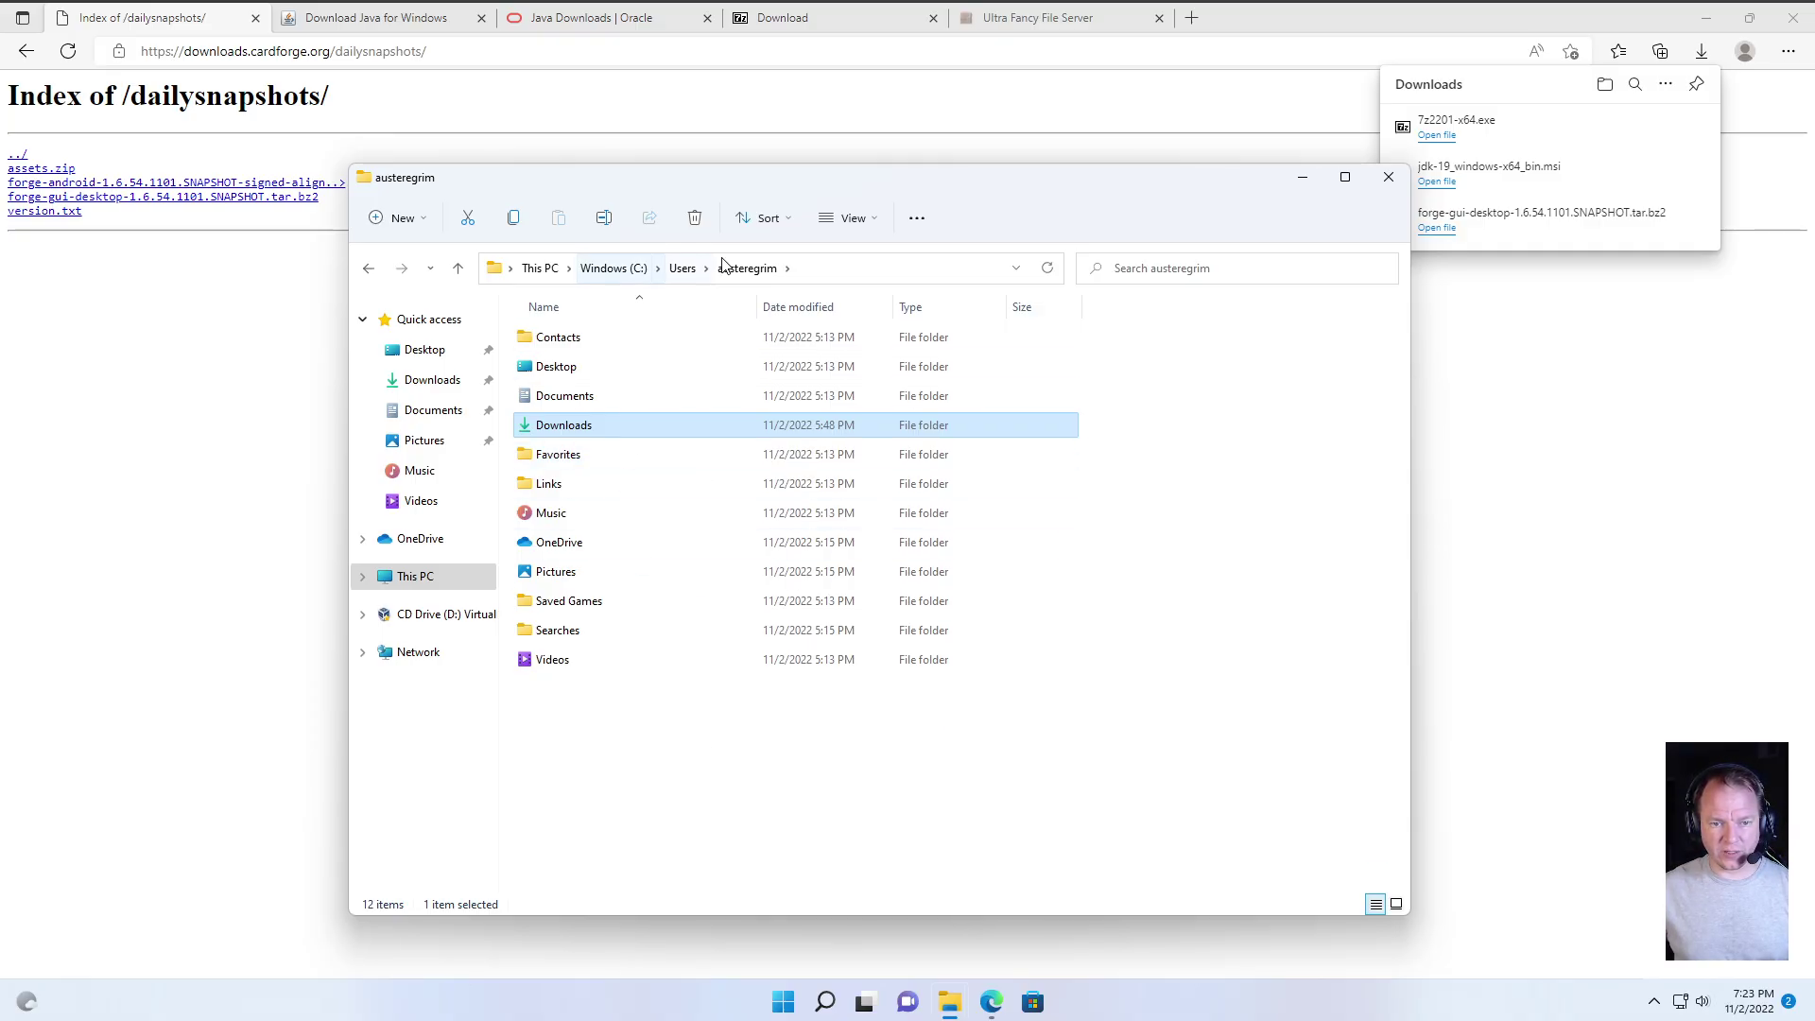
left_click(605, 269)
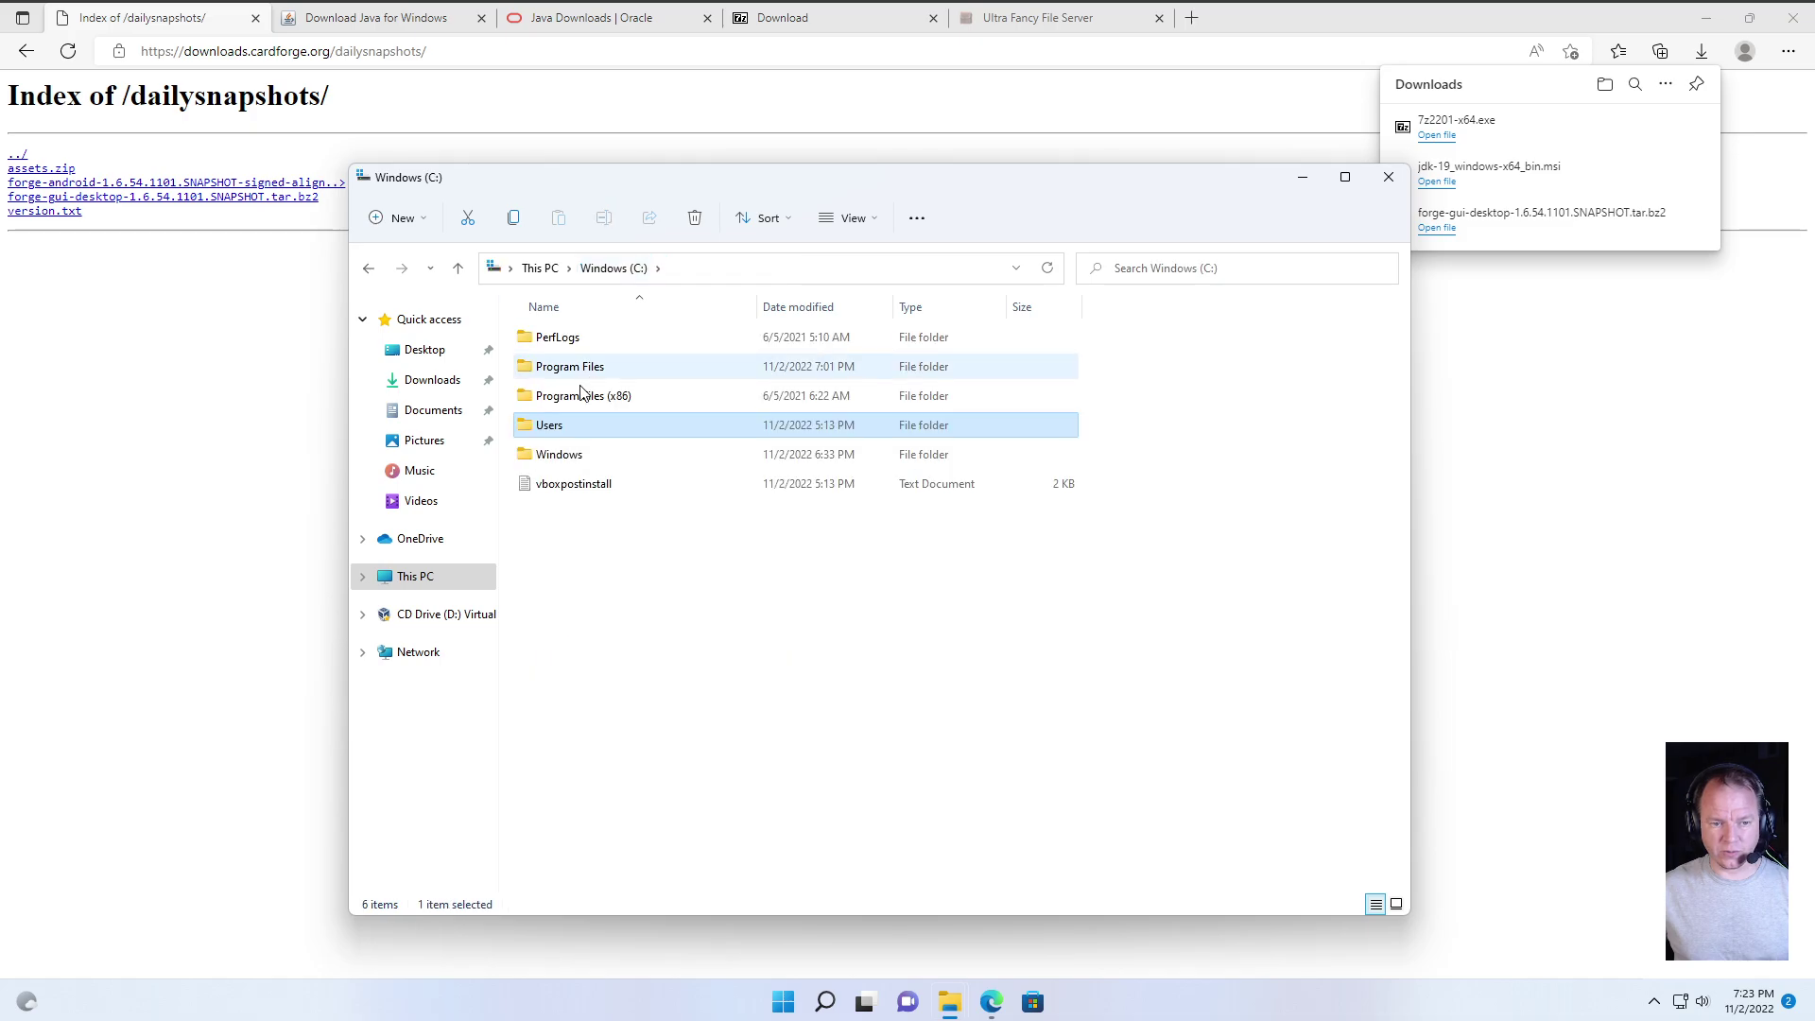
double_click(550, 426)
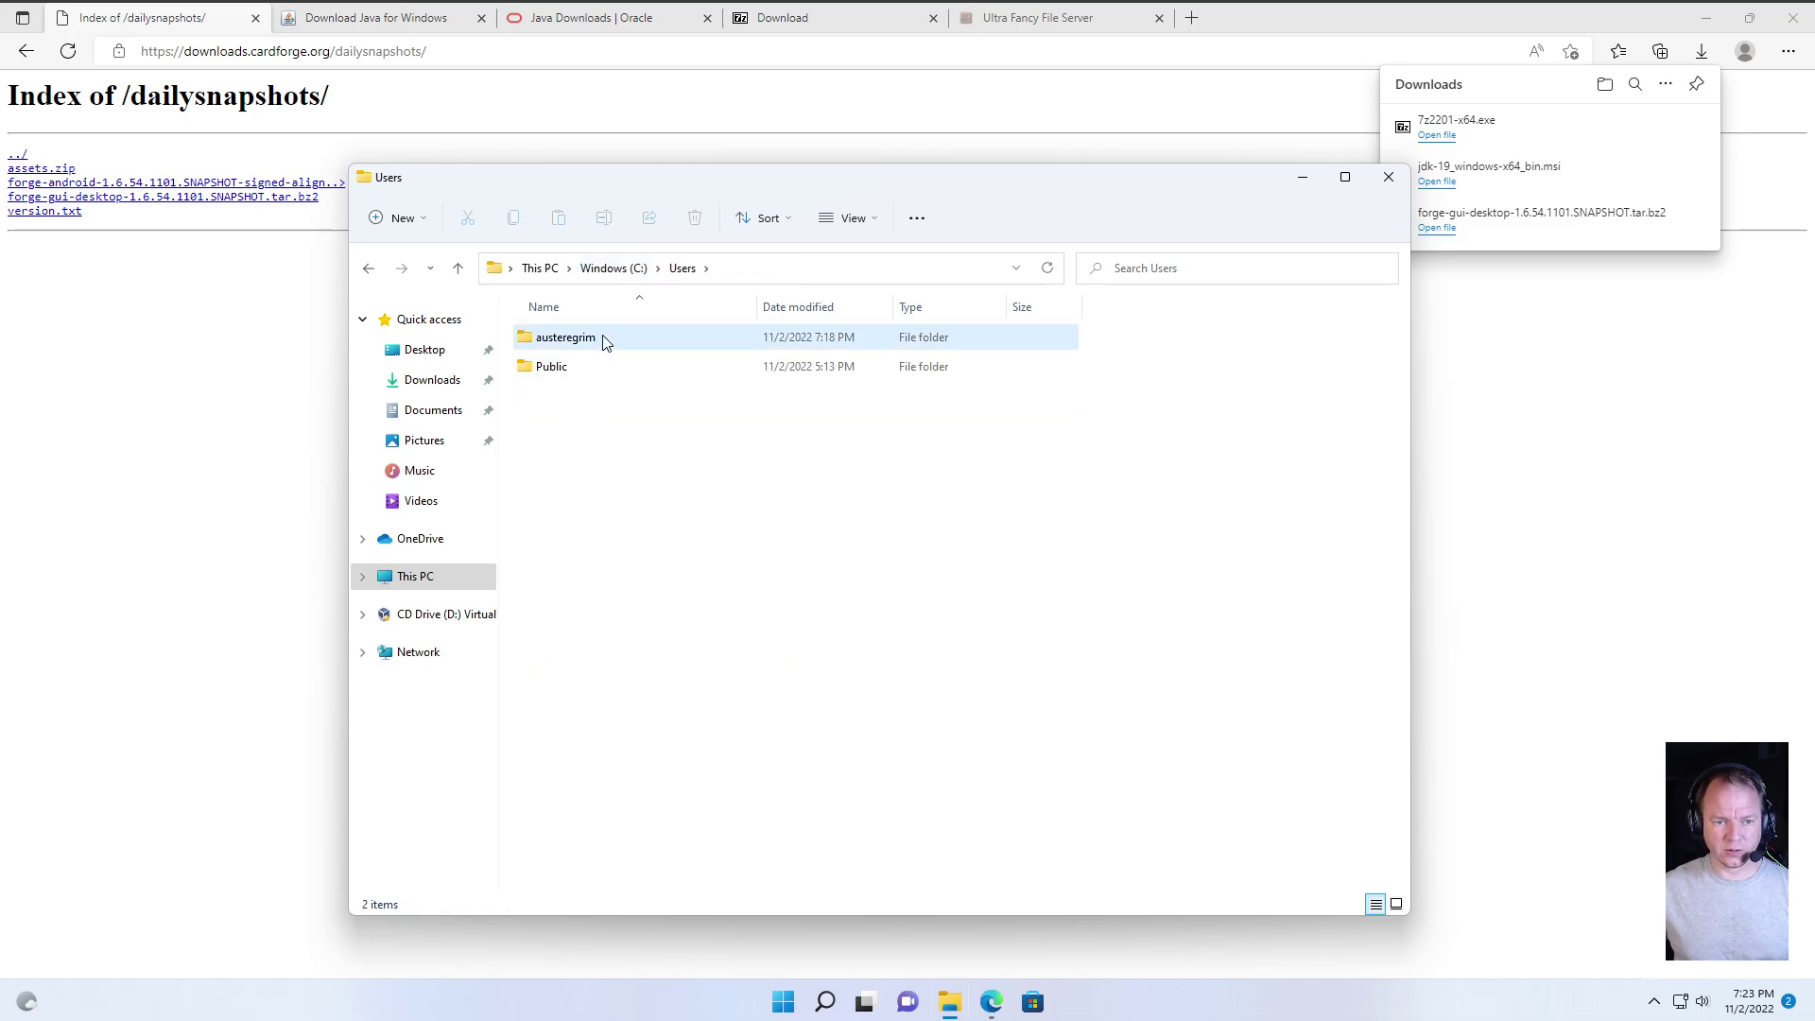
double_click(603, 340)
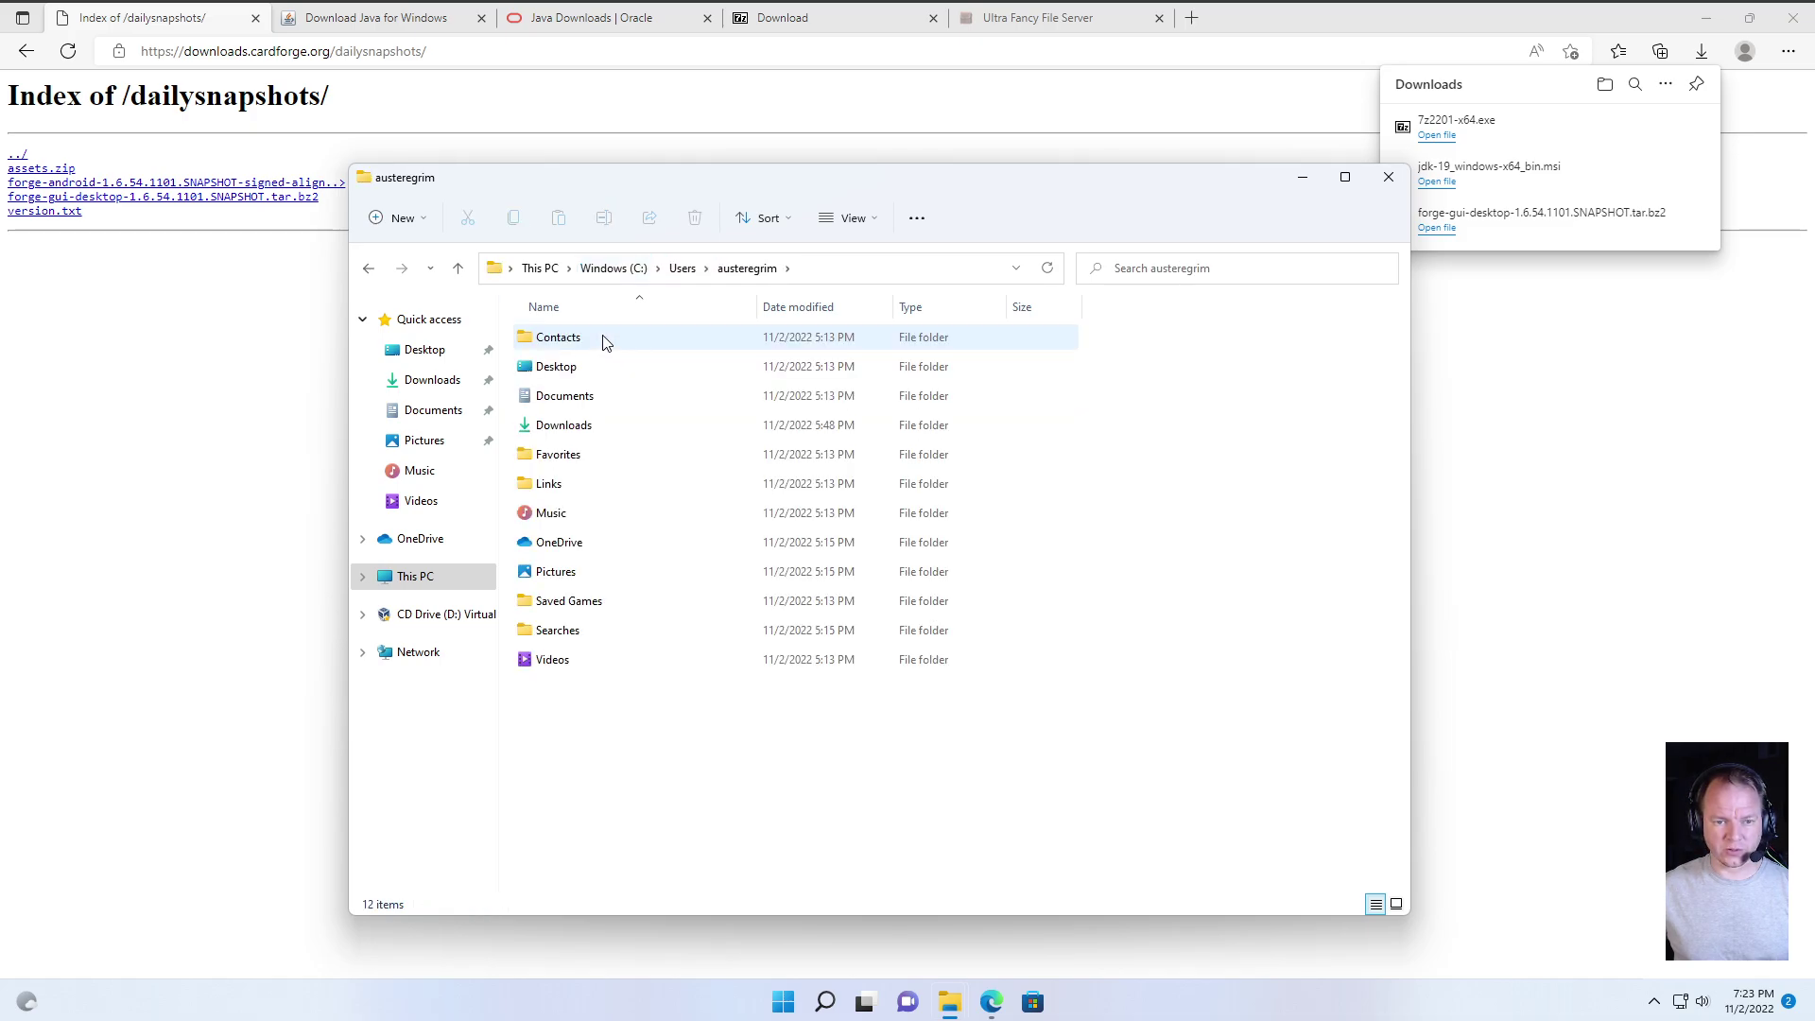
right_click(570, 730)
mouse_move(713, 642)
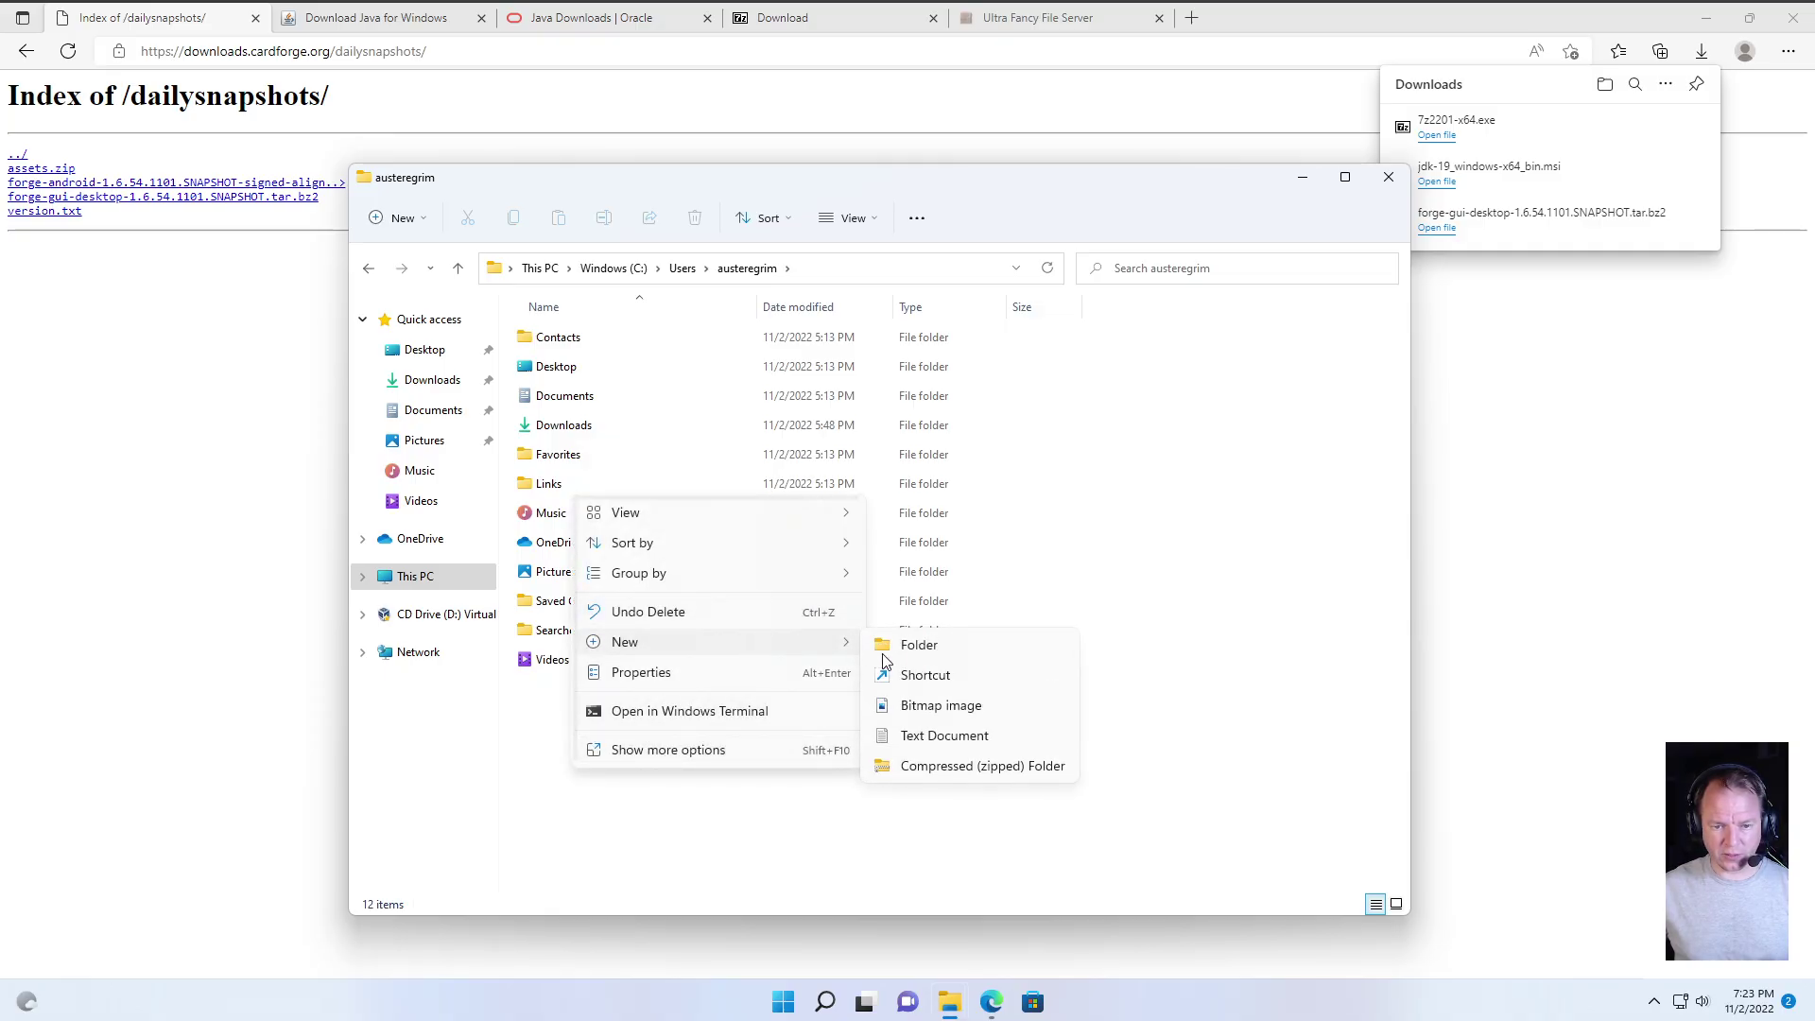
left_click(909, 648)
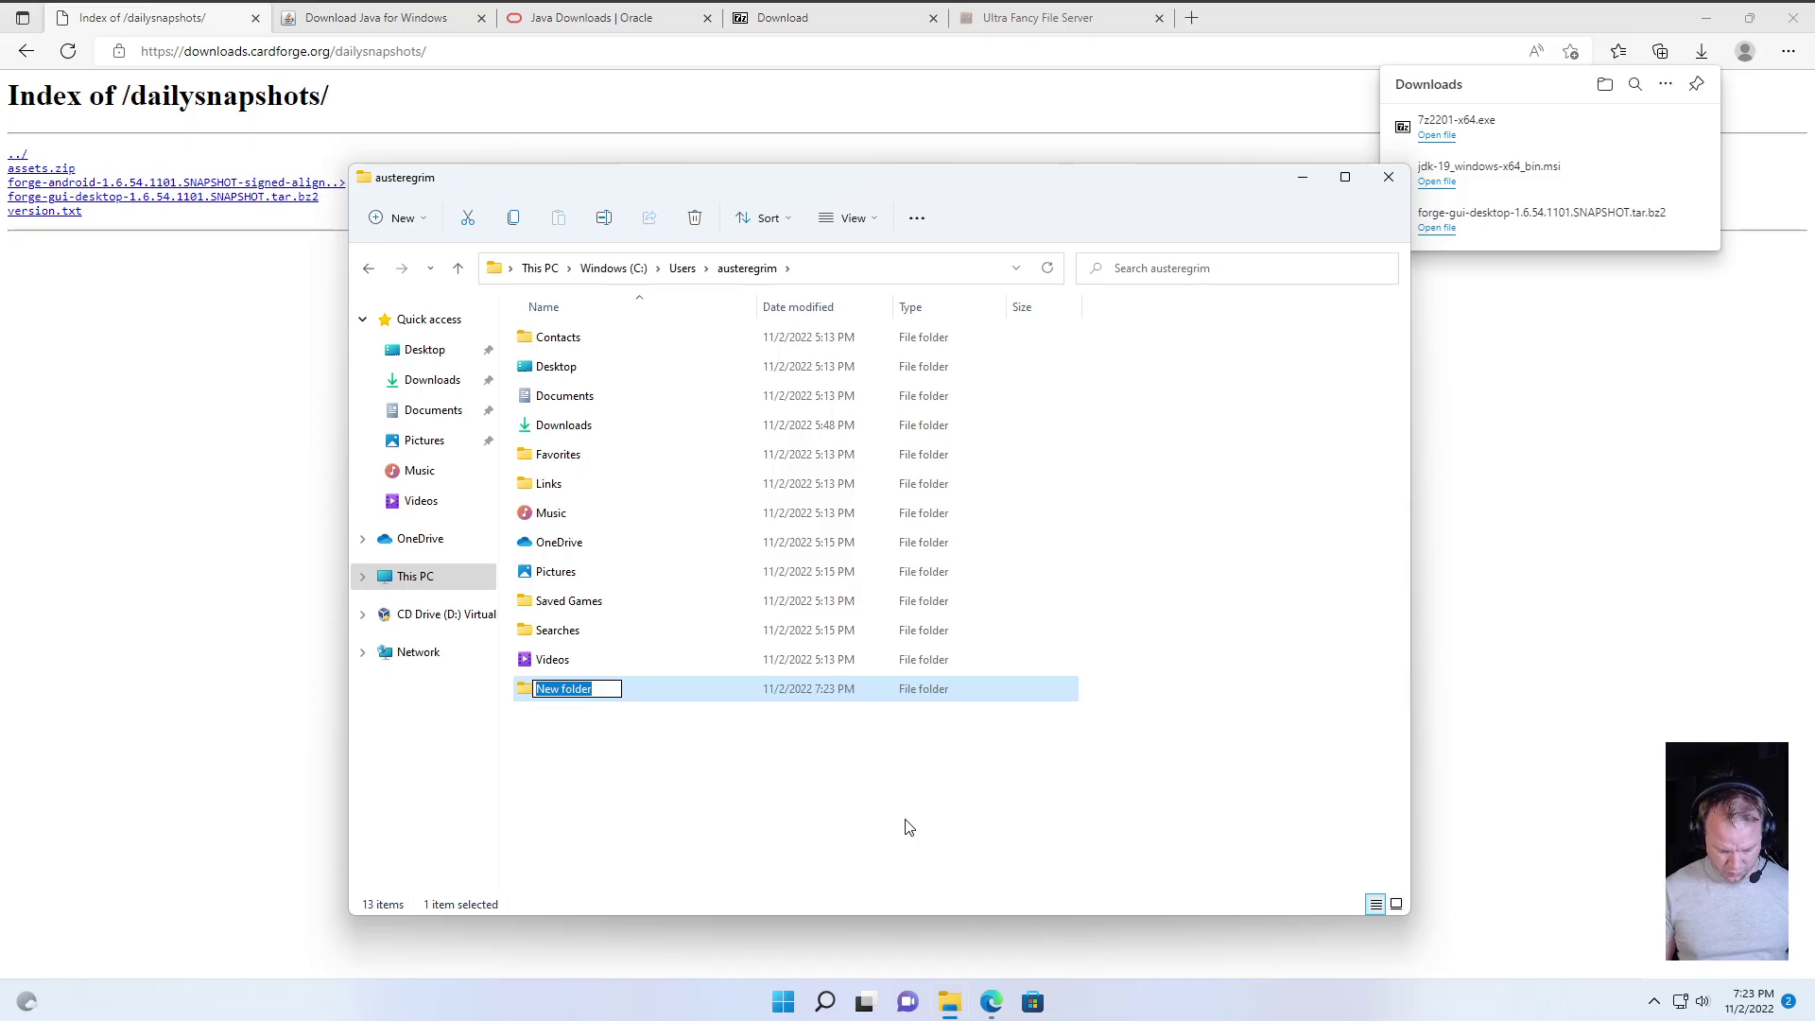
type("Magic")
key("Return")
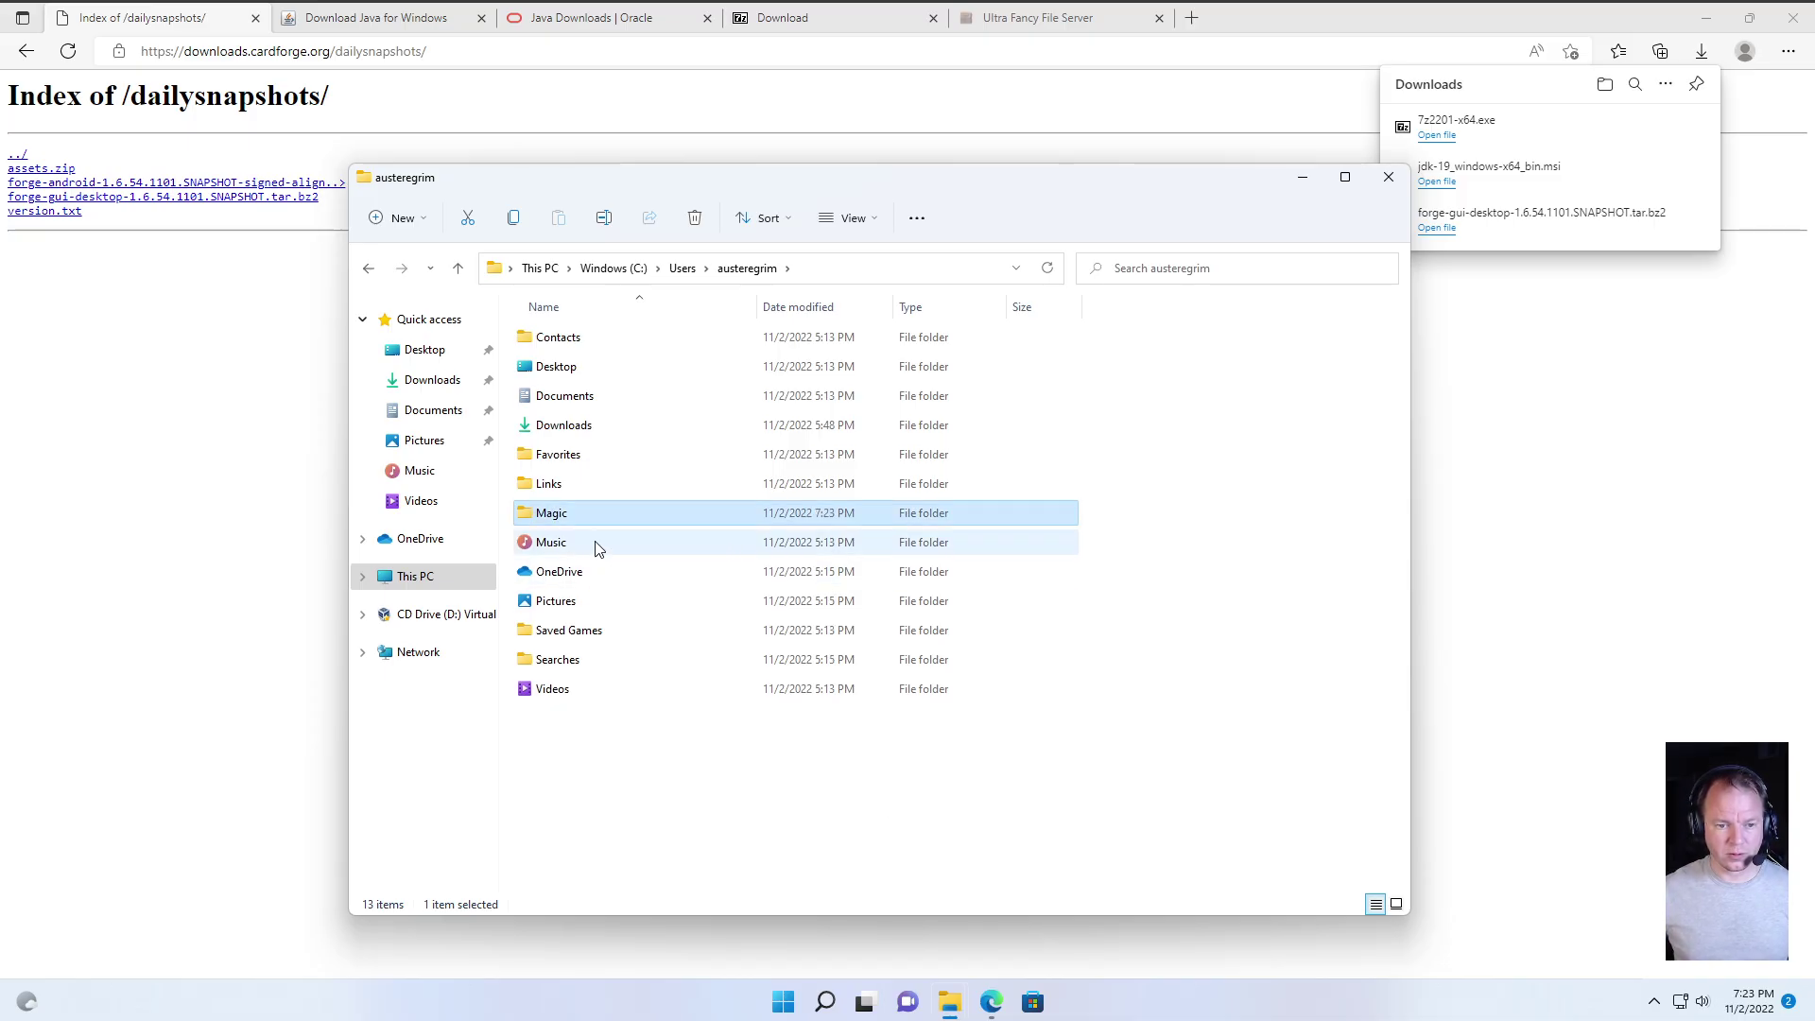
- Create a subfolder named Forge inside the Magic folder
double_click(565, 514)
right_click(586, 415)
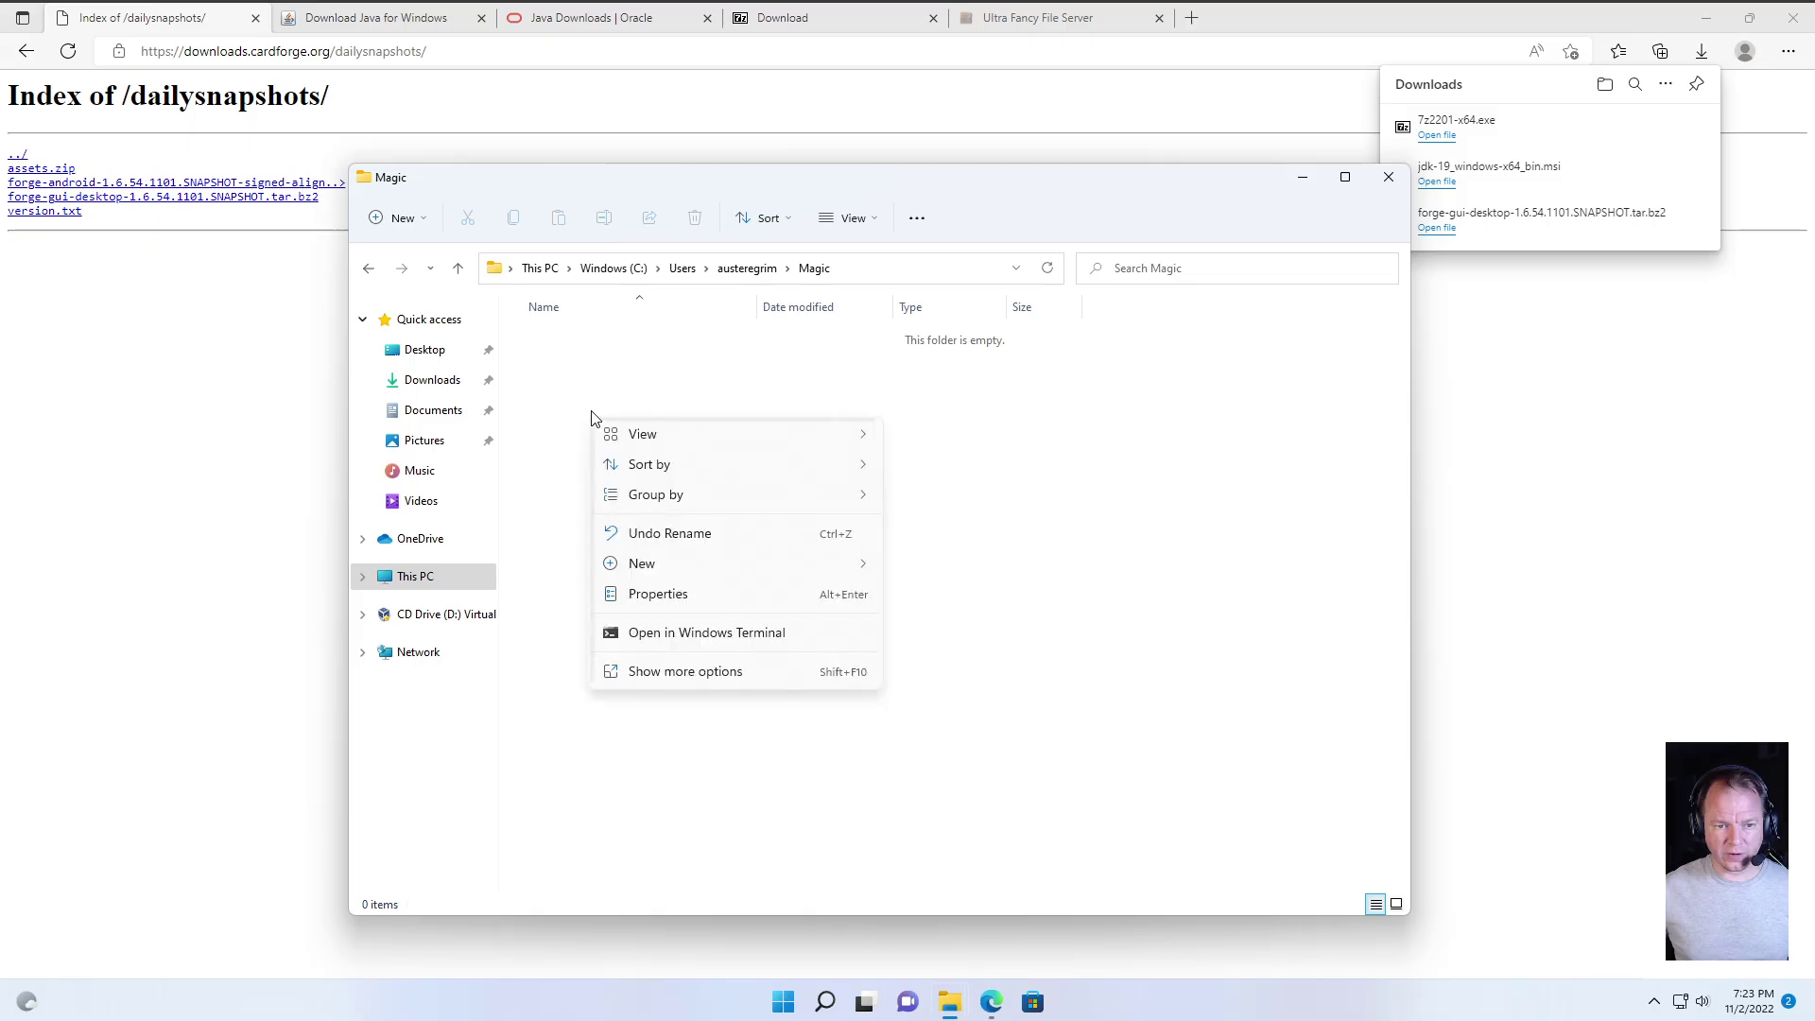
mouse_move(754, 577)
left_click(956, 571)
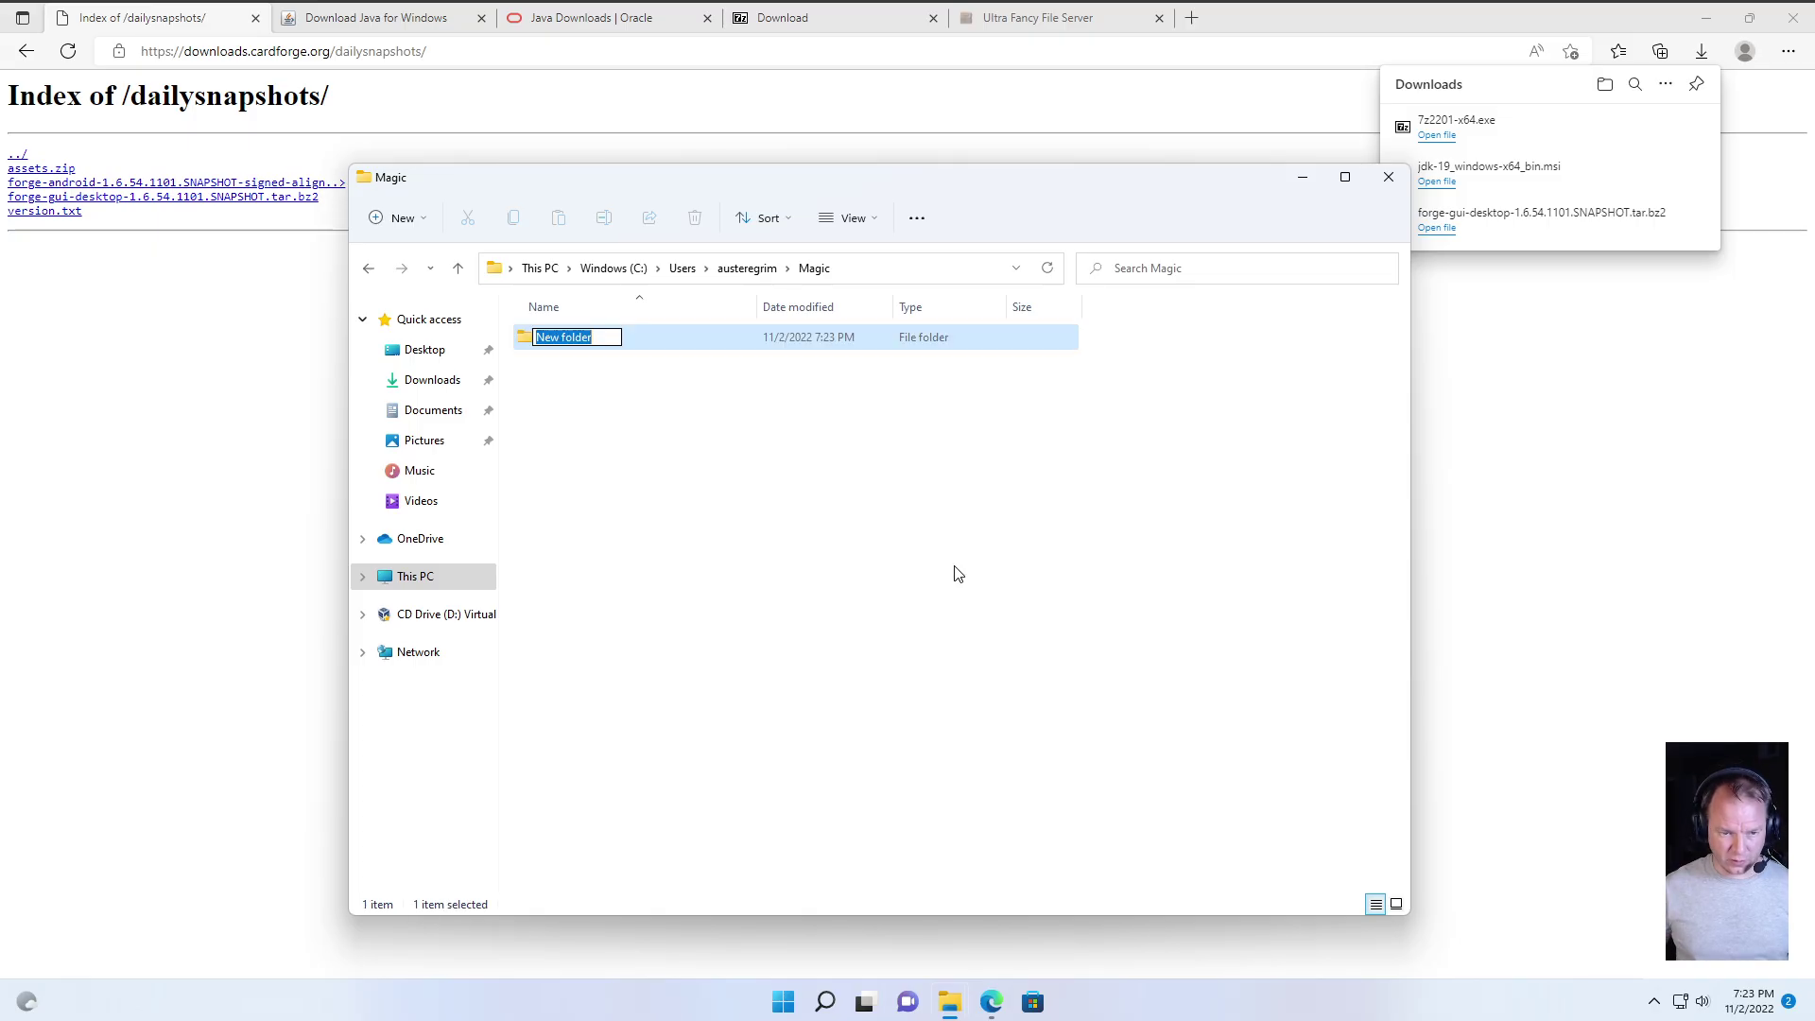
type("Forge")
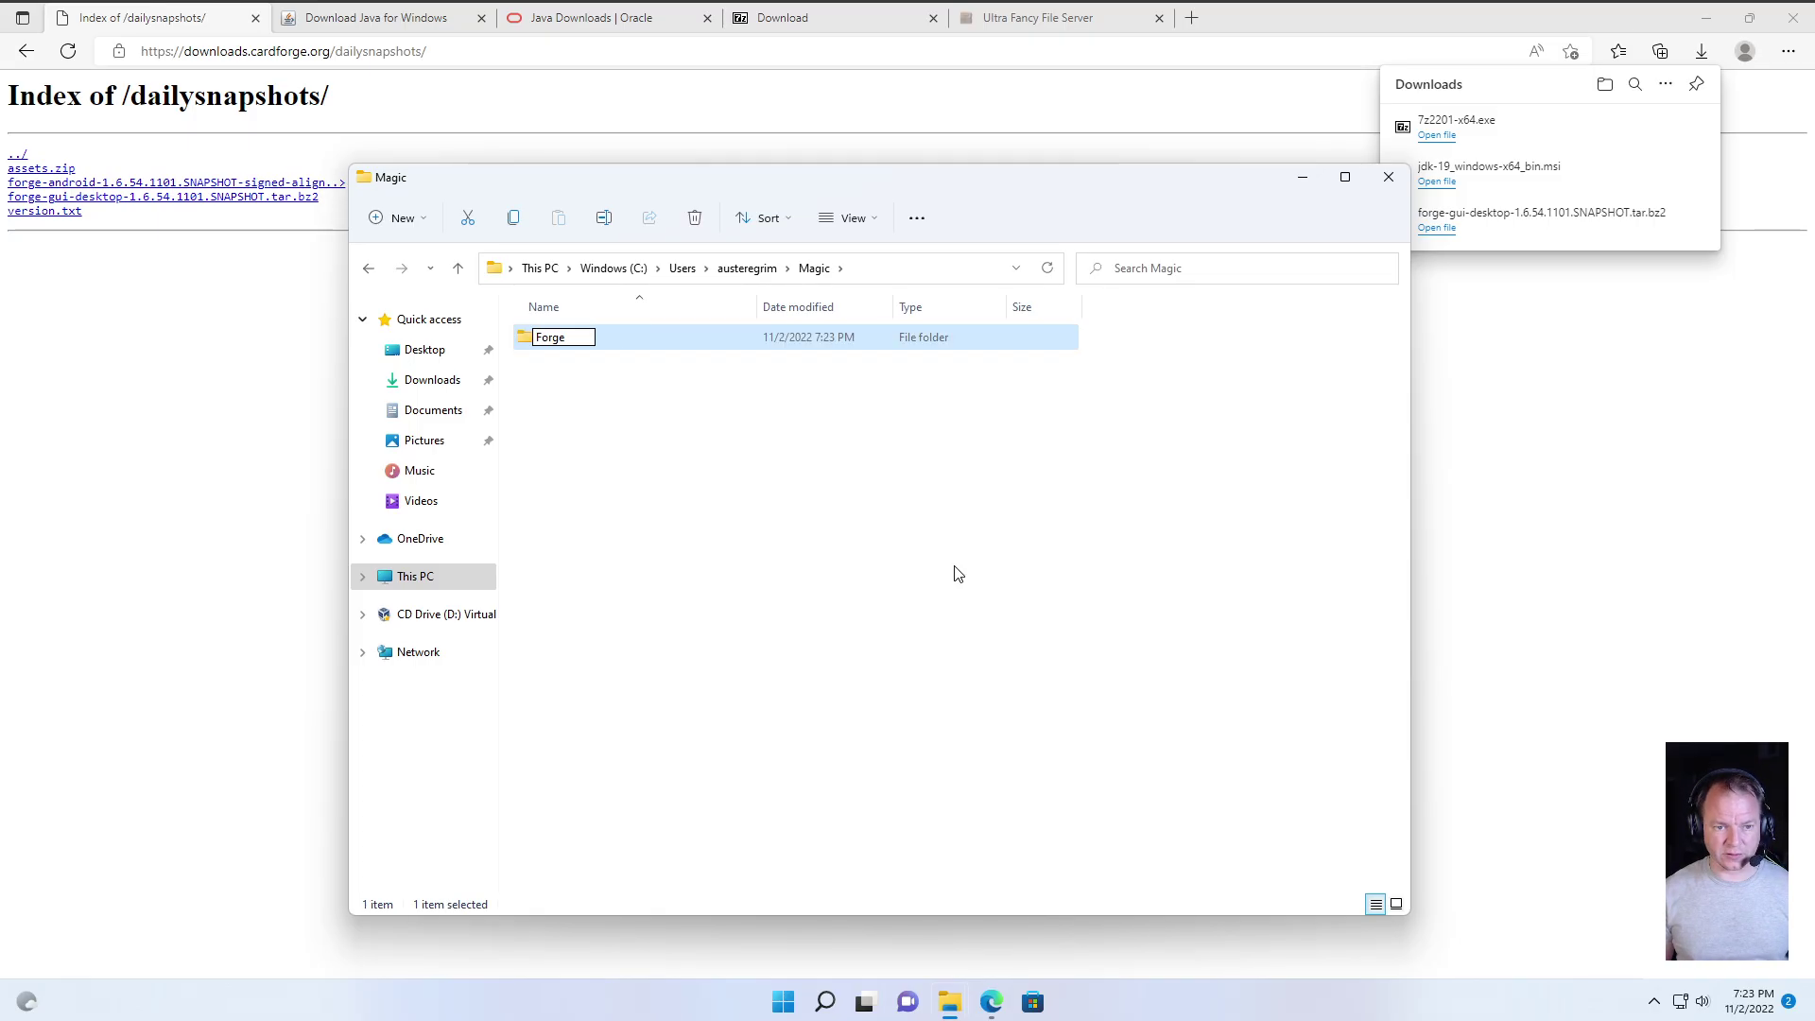
key("Return")
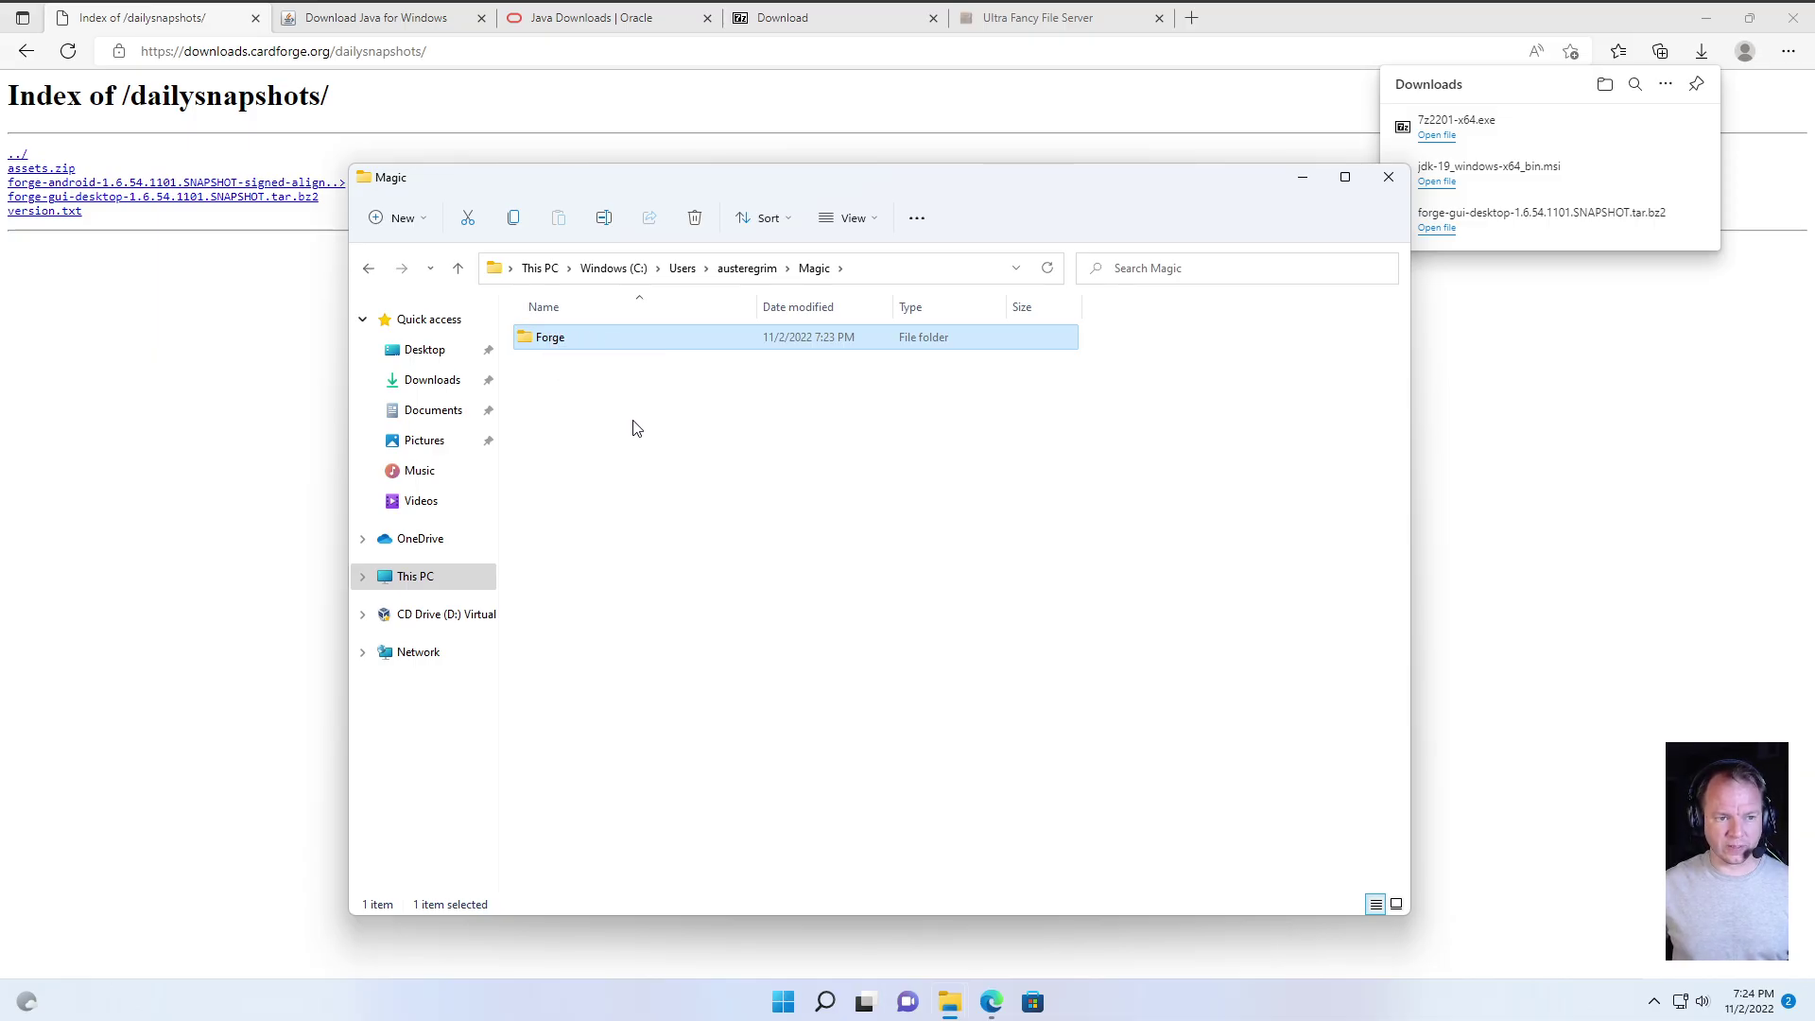
- Open forge-gui-desktop-1.6.54.1101.SNAPSHOT.tar.bz2 from the Downloads folder in 7-Zip and enter the tar file inside it
left_click(432, 383)
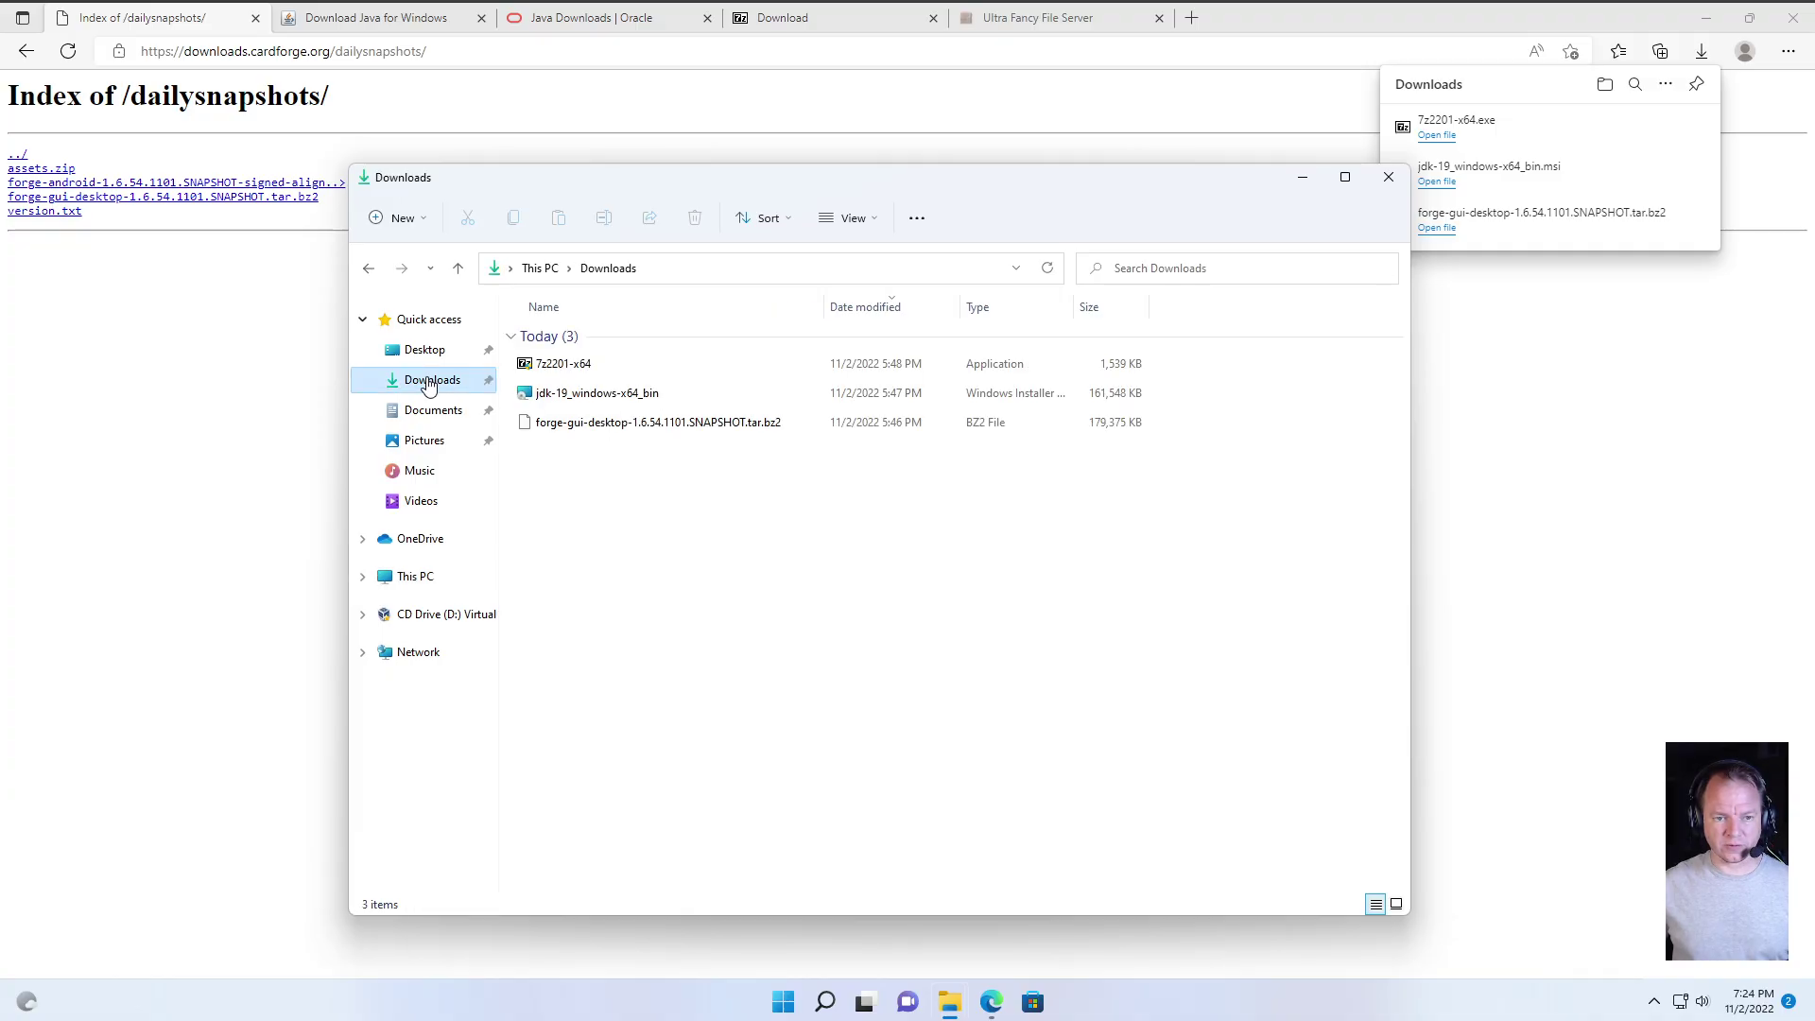
left_click(620, 425)
right_click(631, 430)
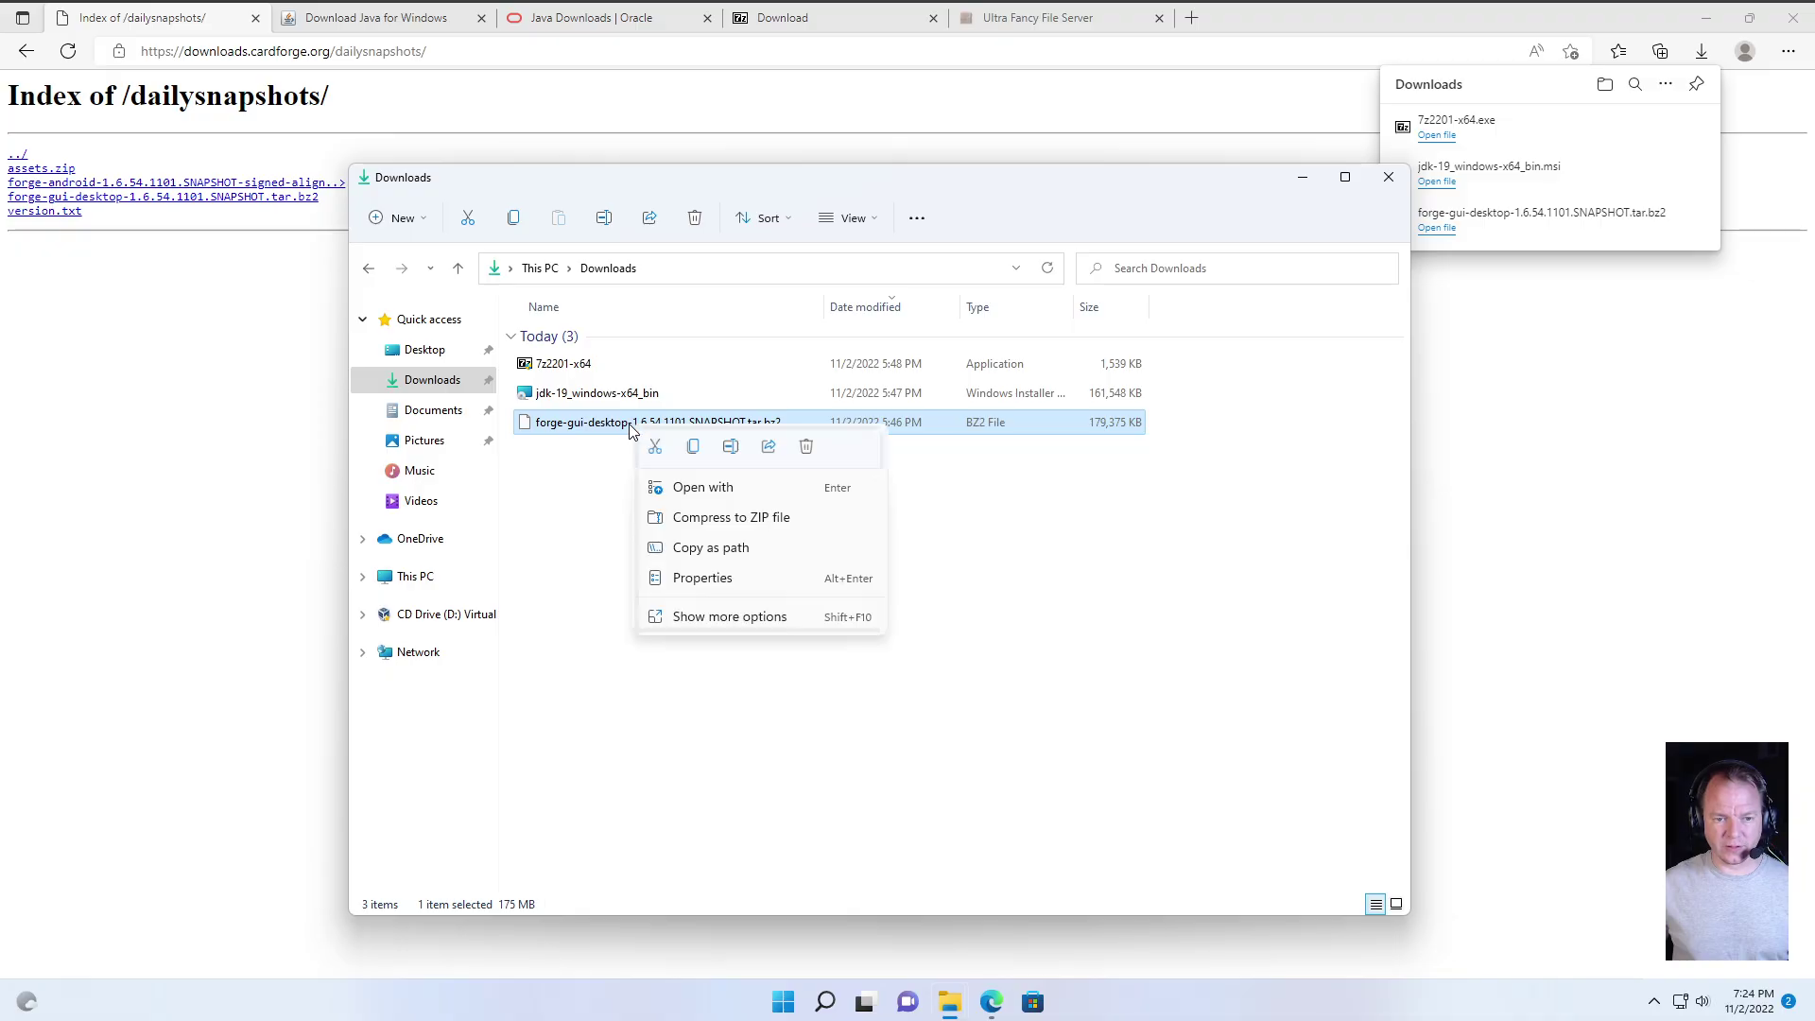
left_click(752, 619)
mouse_move(830, 654)
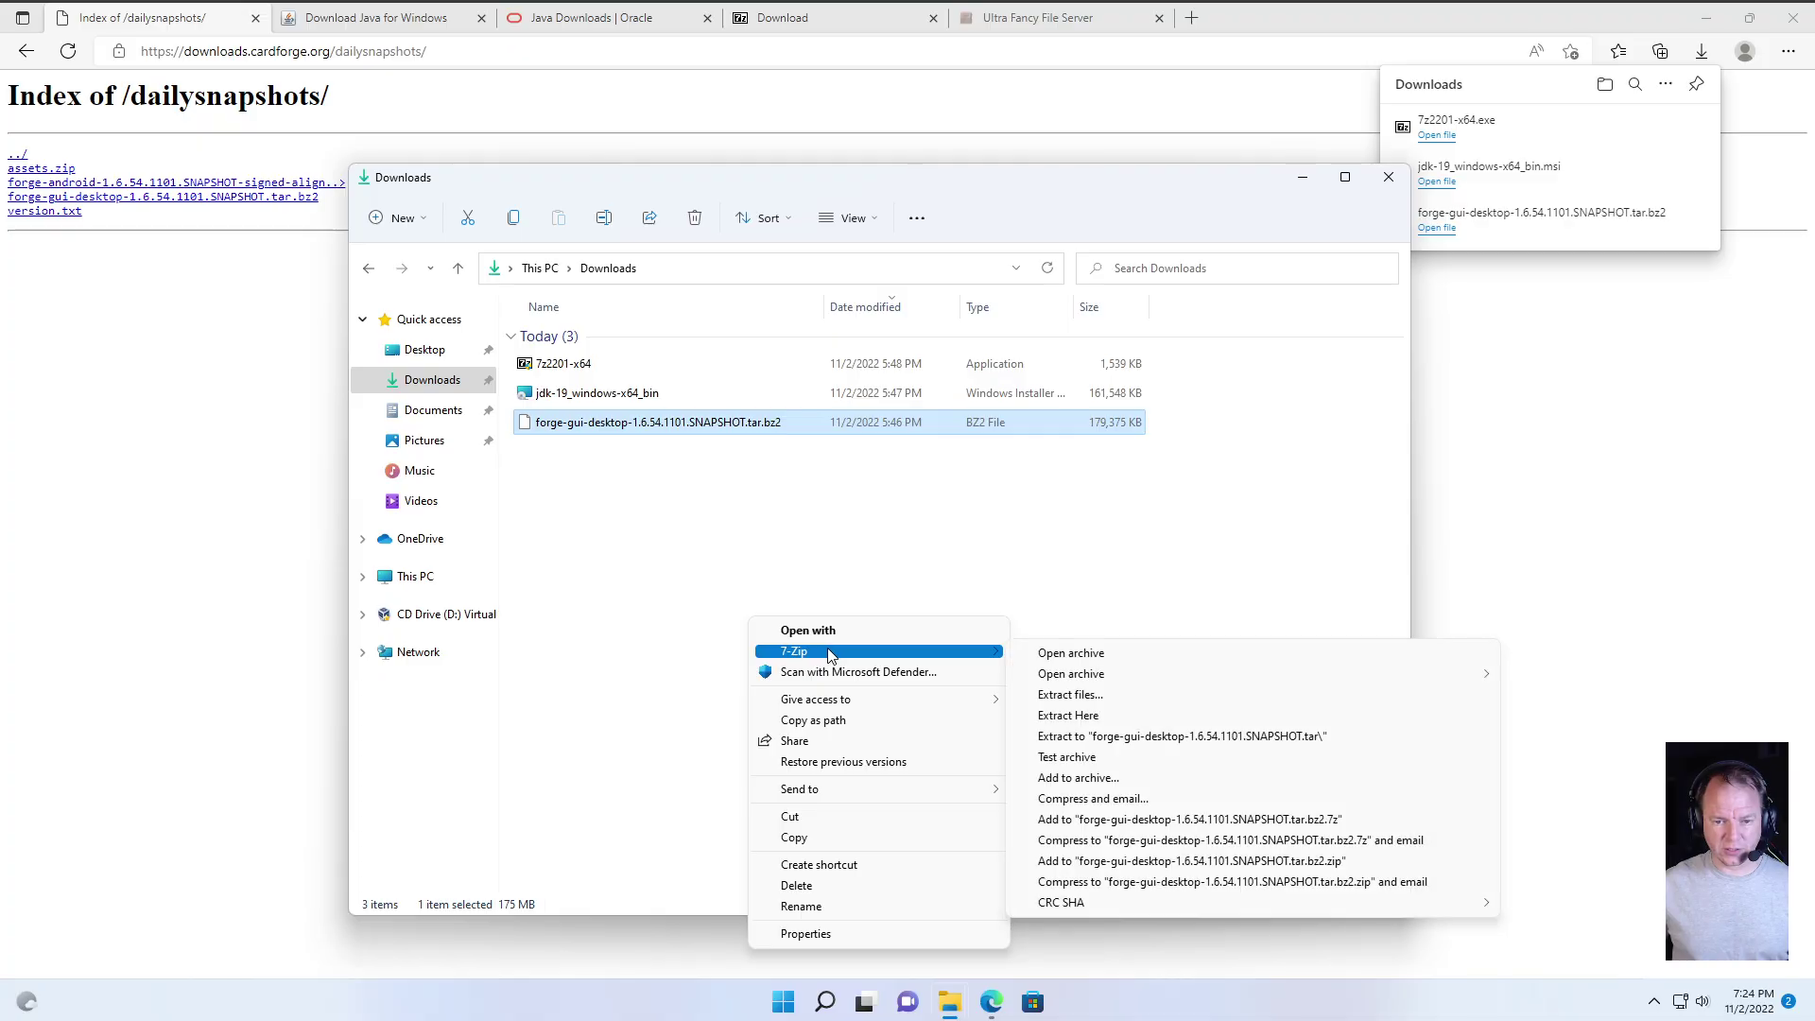
left_click(1055, 653)
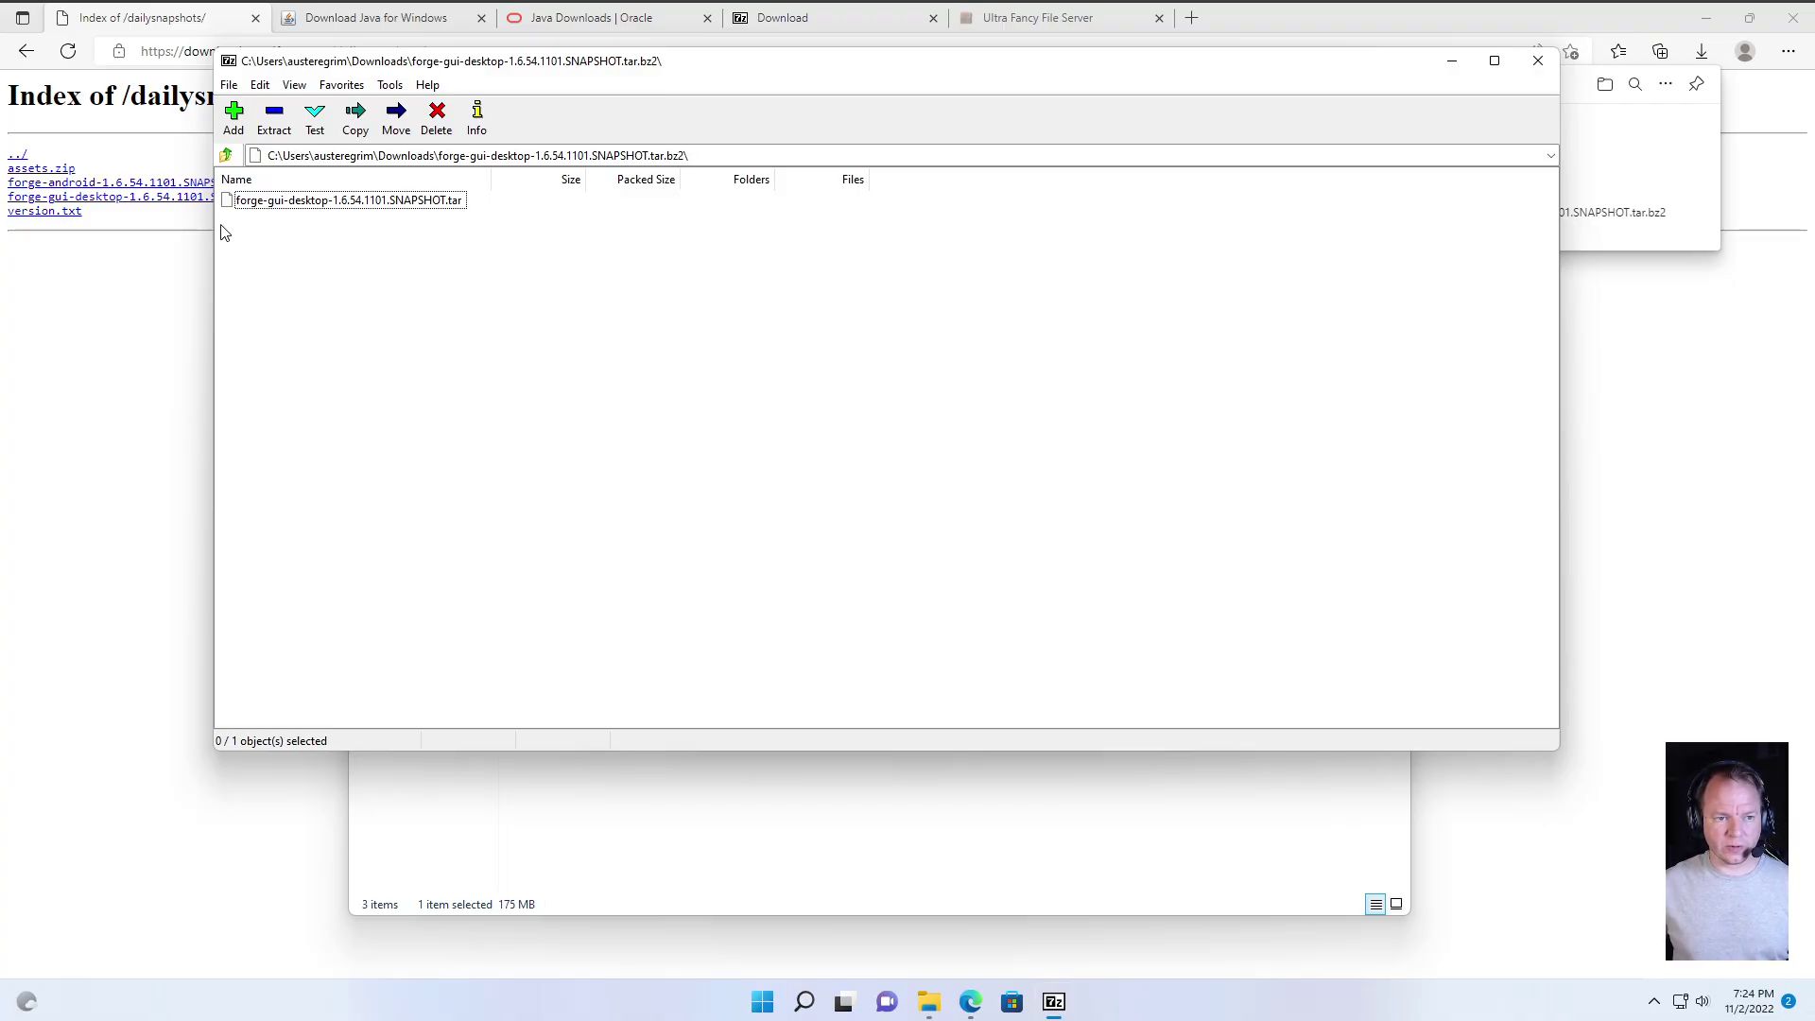
left_click(450, 204)
double_click(433, 202)
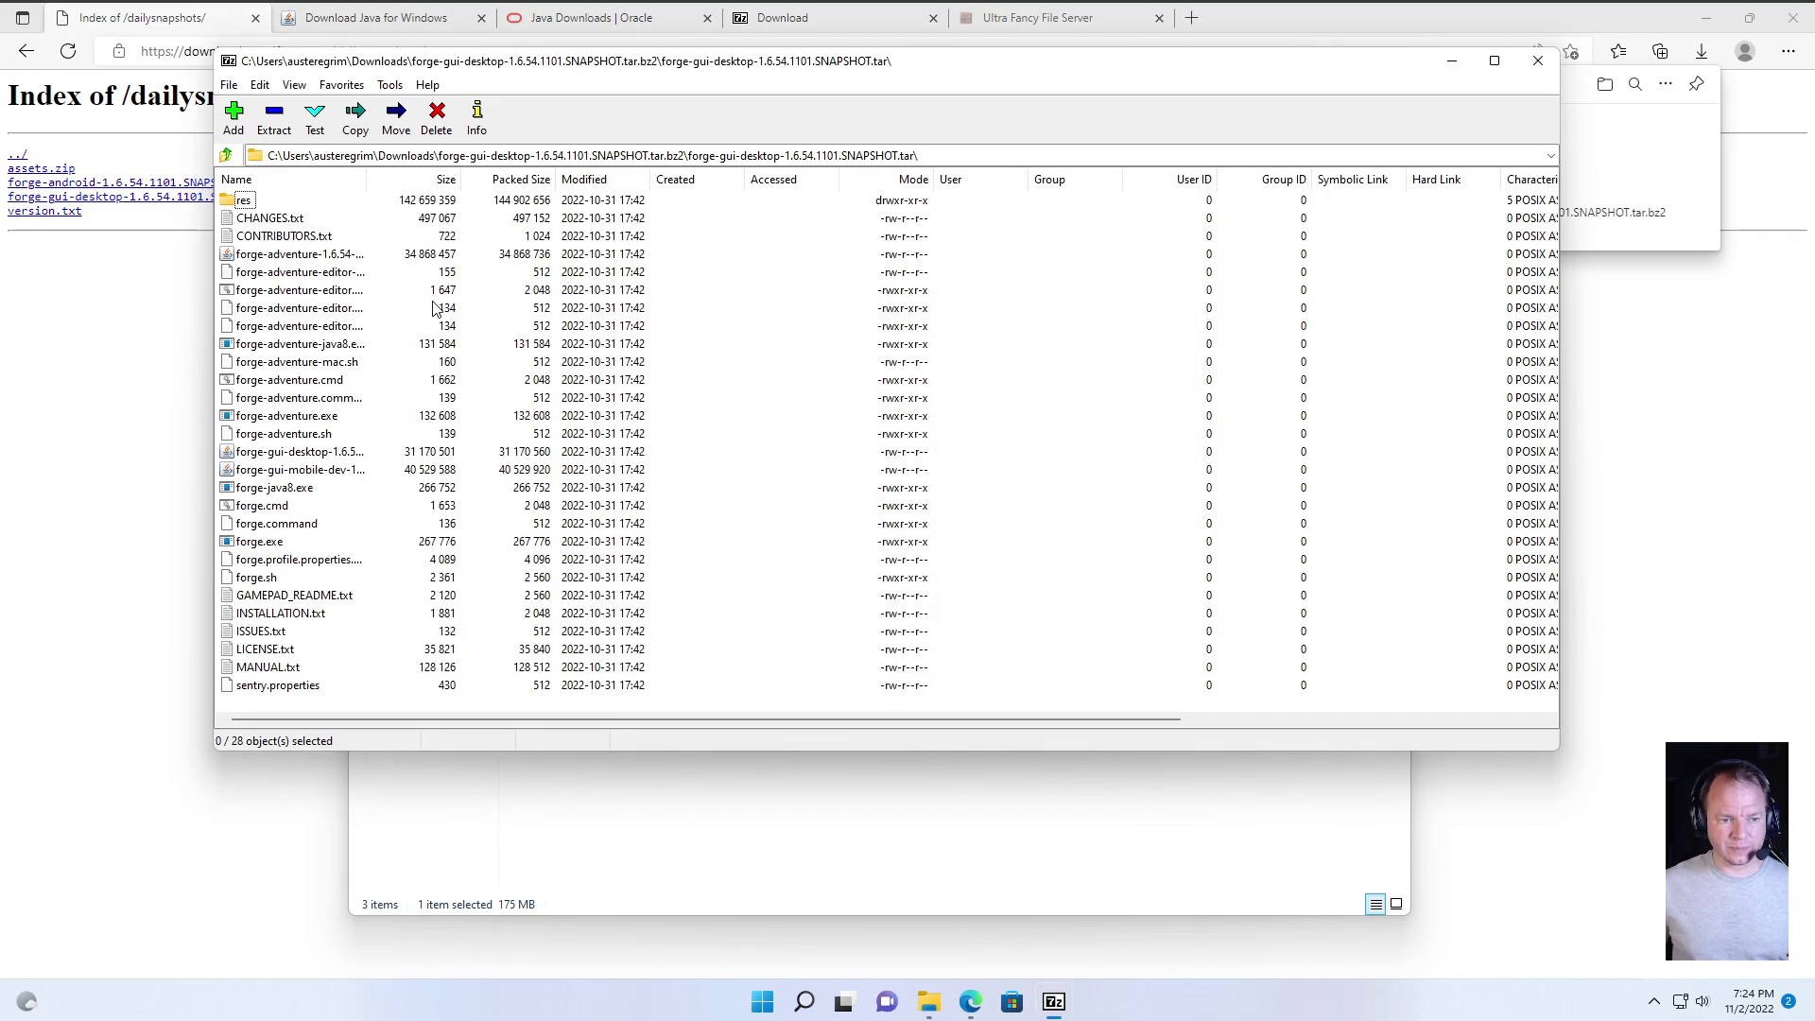
- Select everything inside the tar archive for extraction and set the destination to the Magic\Forge folder in the personal user folder
left_click(322, 348)
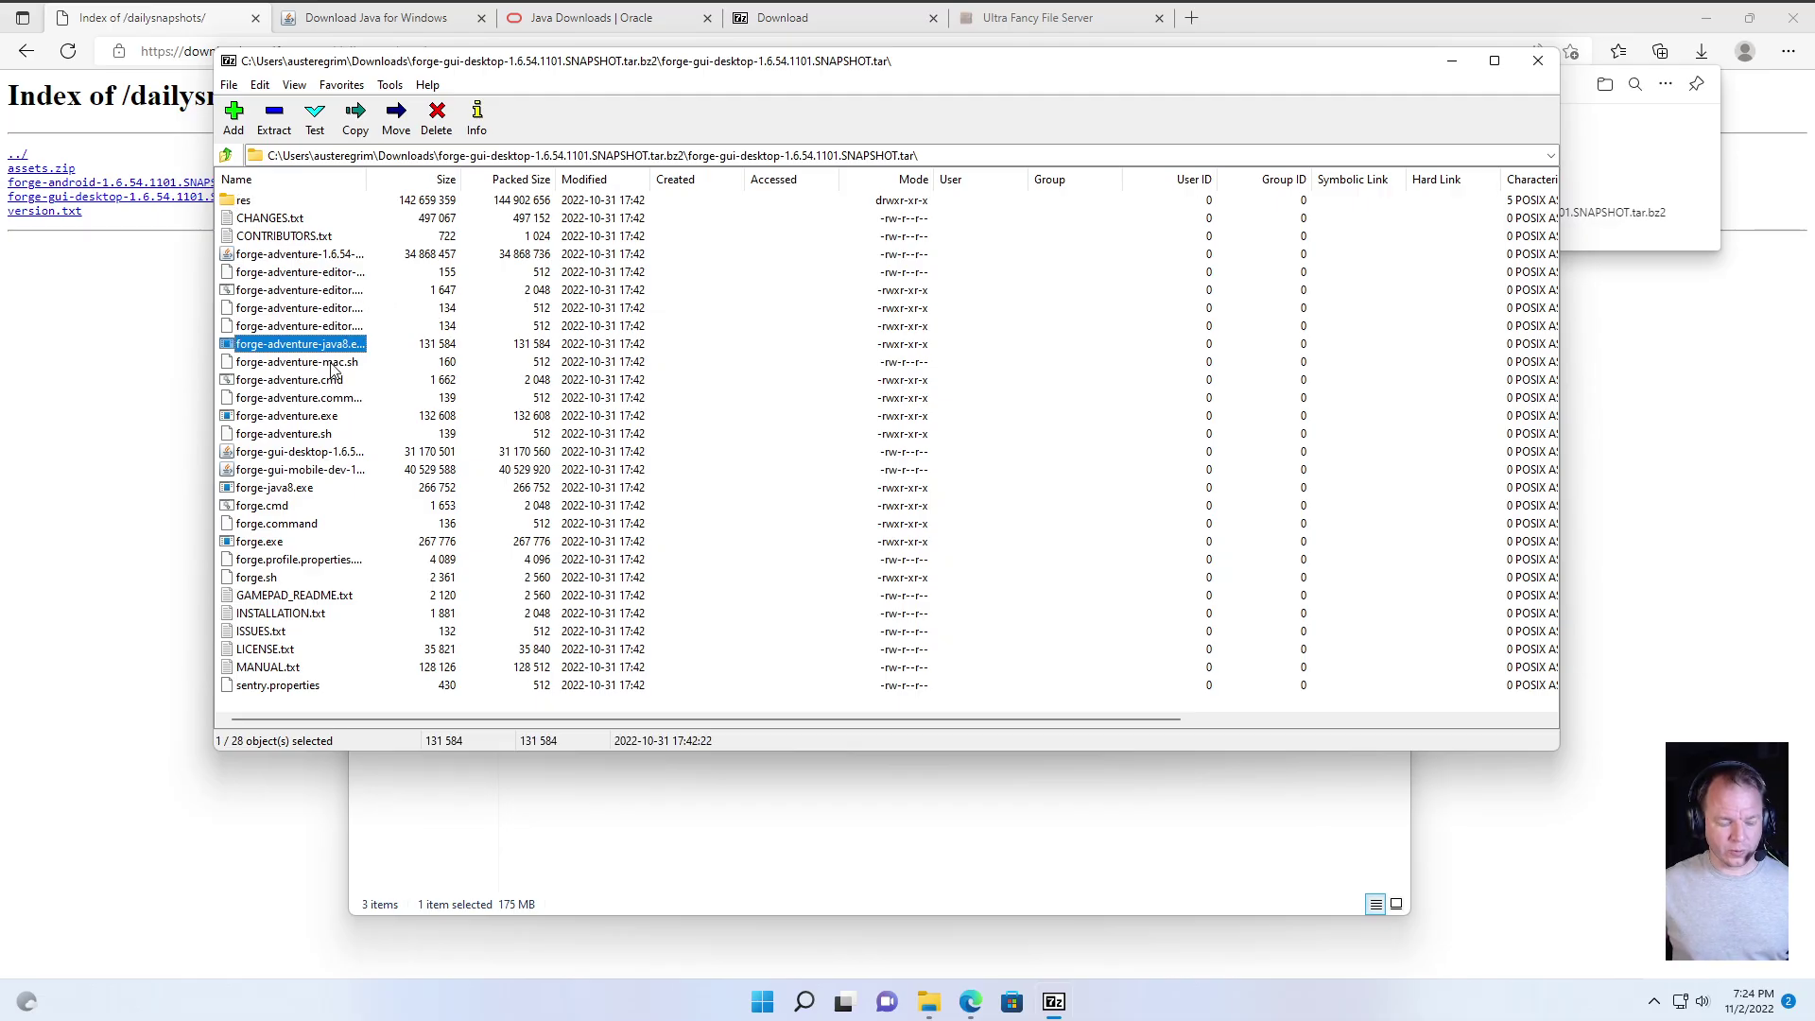
key("ctrl+a")
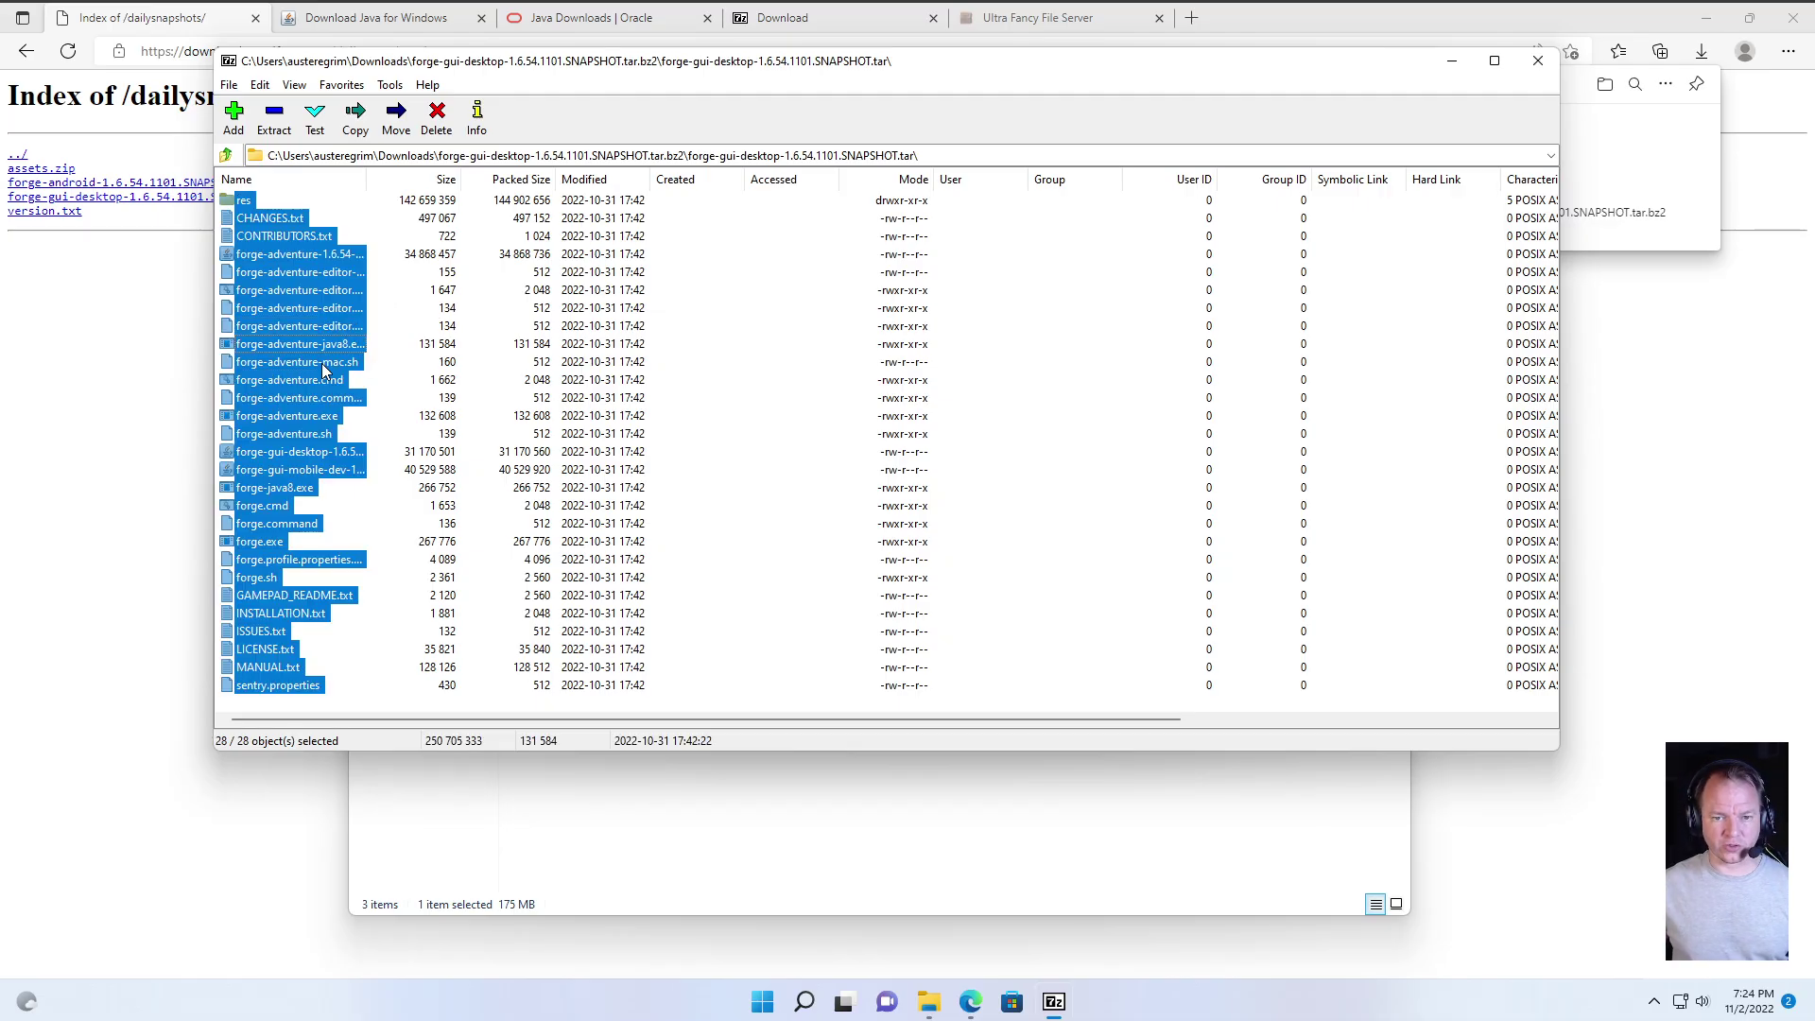
left_click(260, 85)
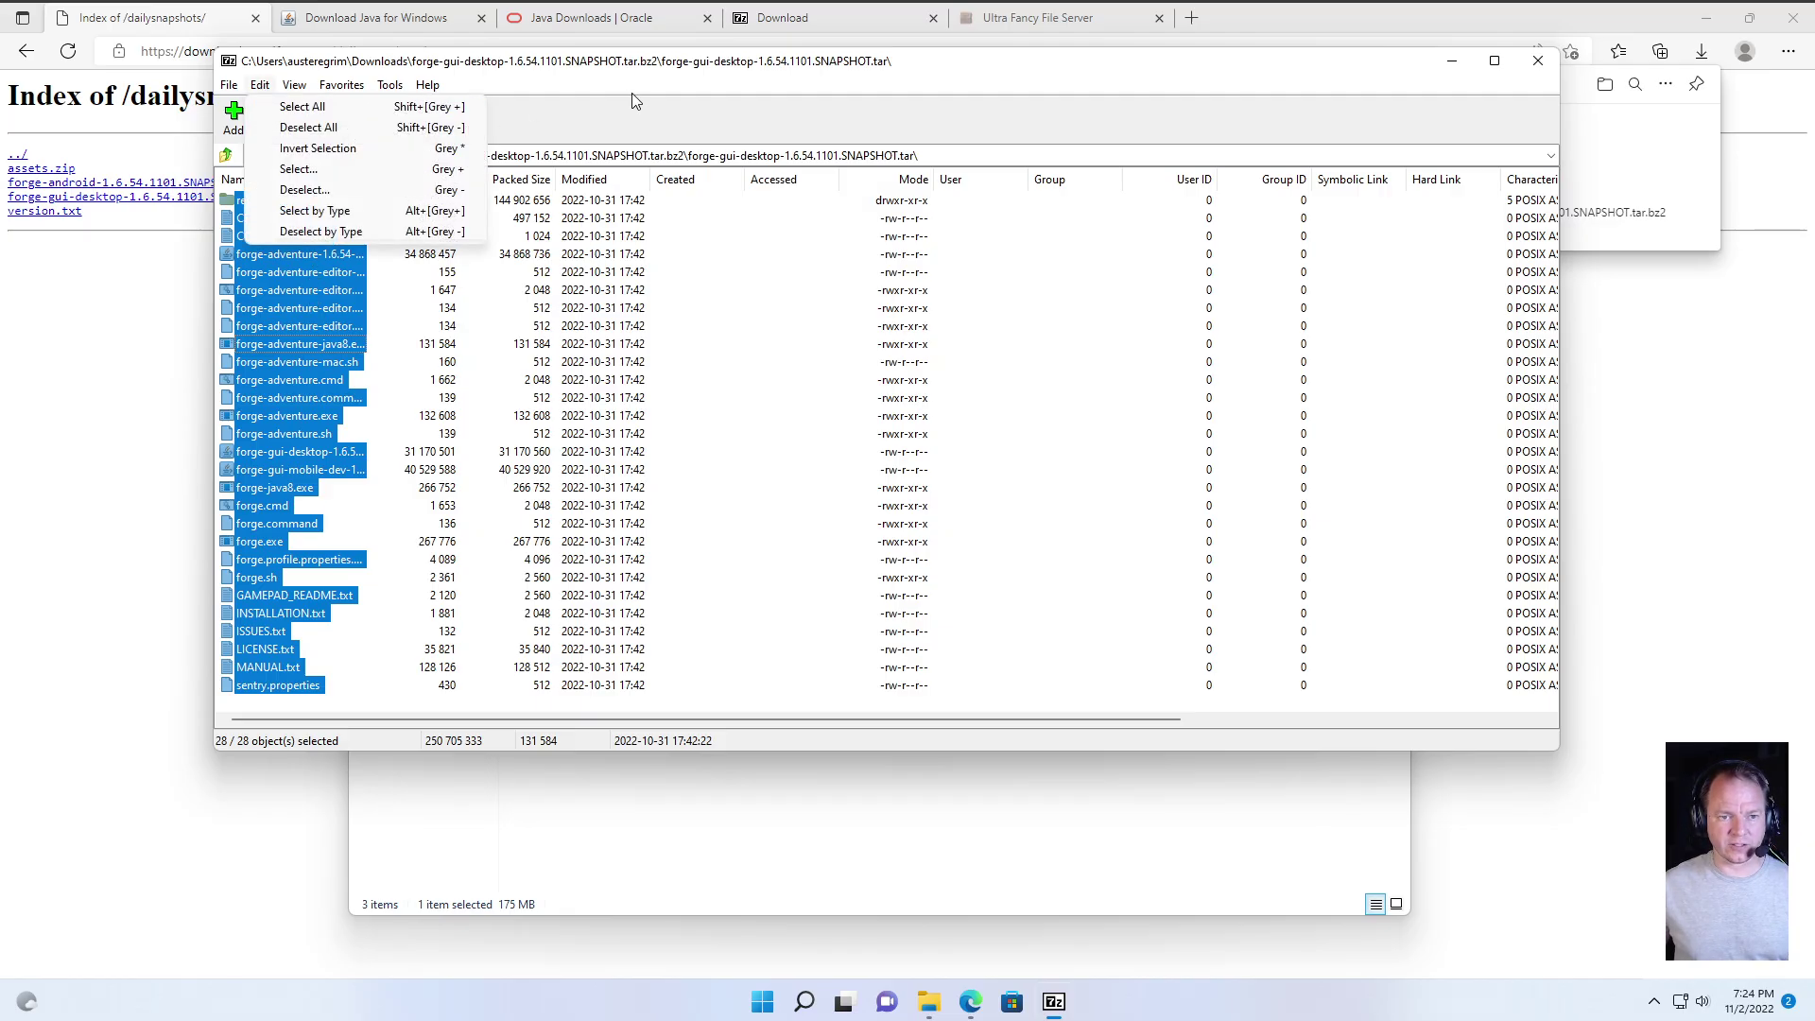
left_click(264, 88)
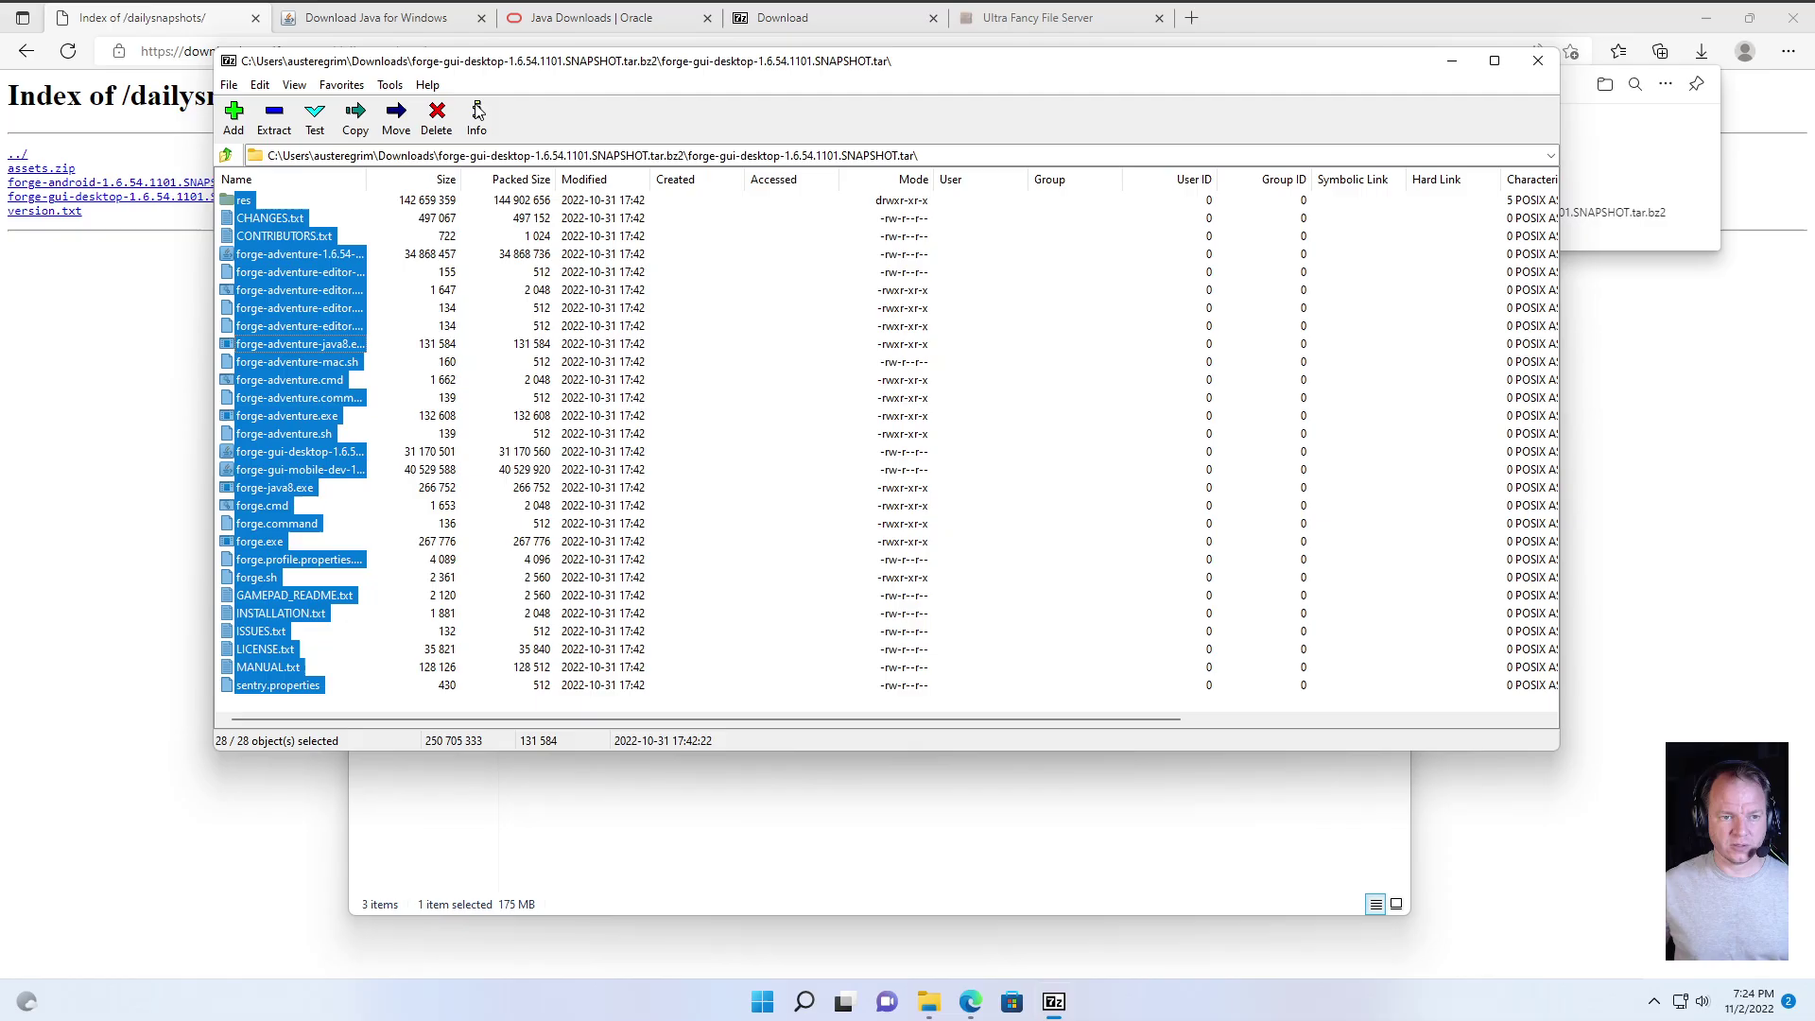
left_click(274, 115)
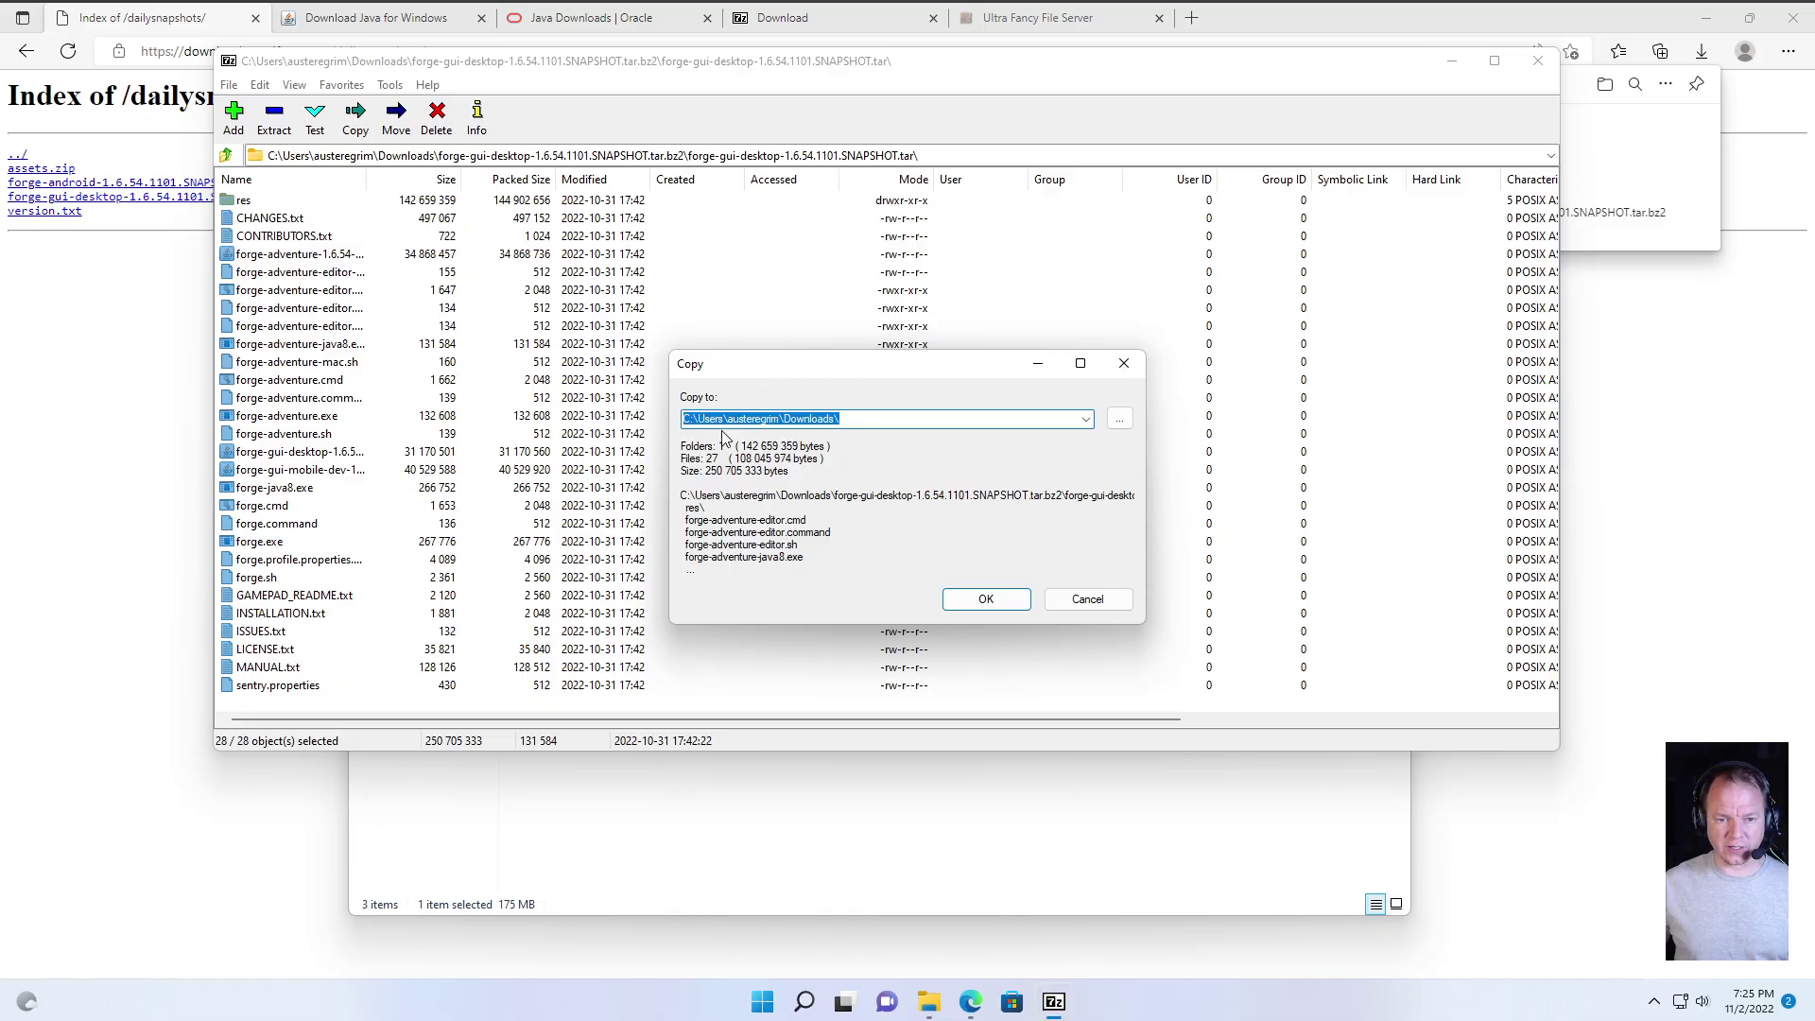
left_click(1119, 419)
scroll(1000, 508, "down", 1)
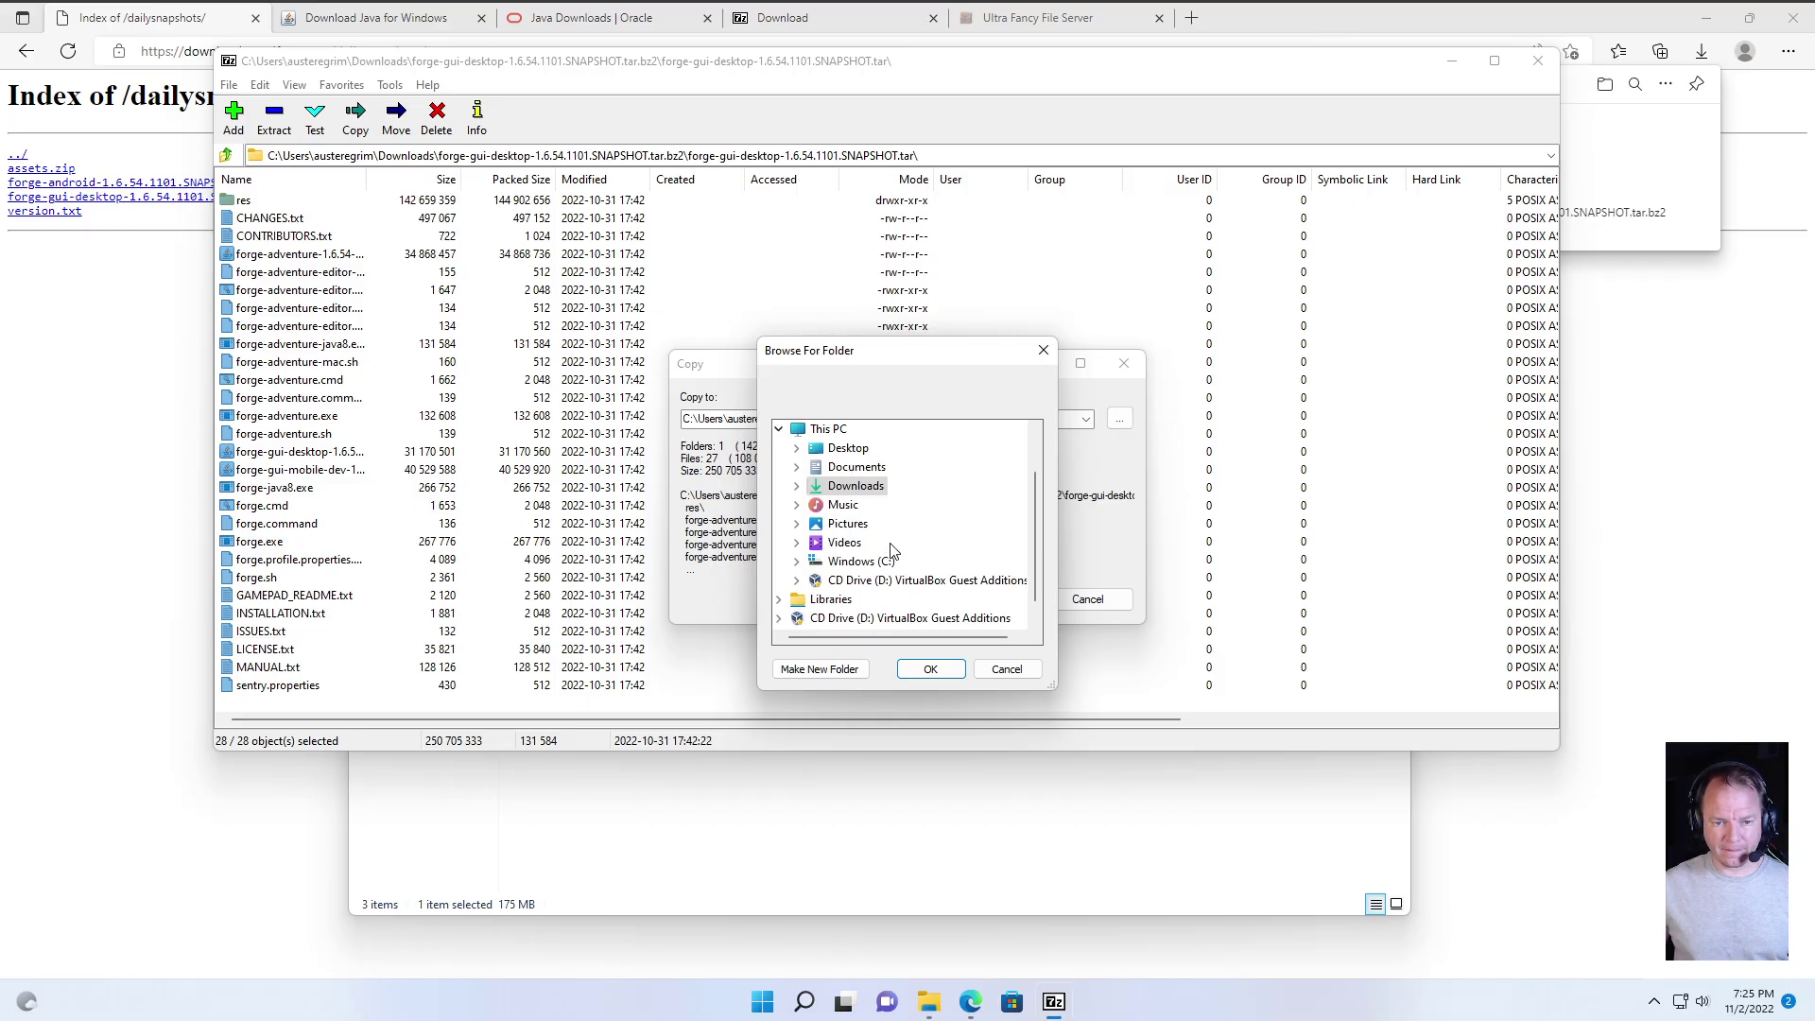
scroll(849, 499, "up", 1)
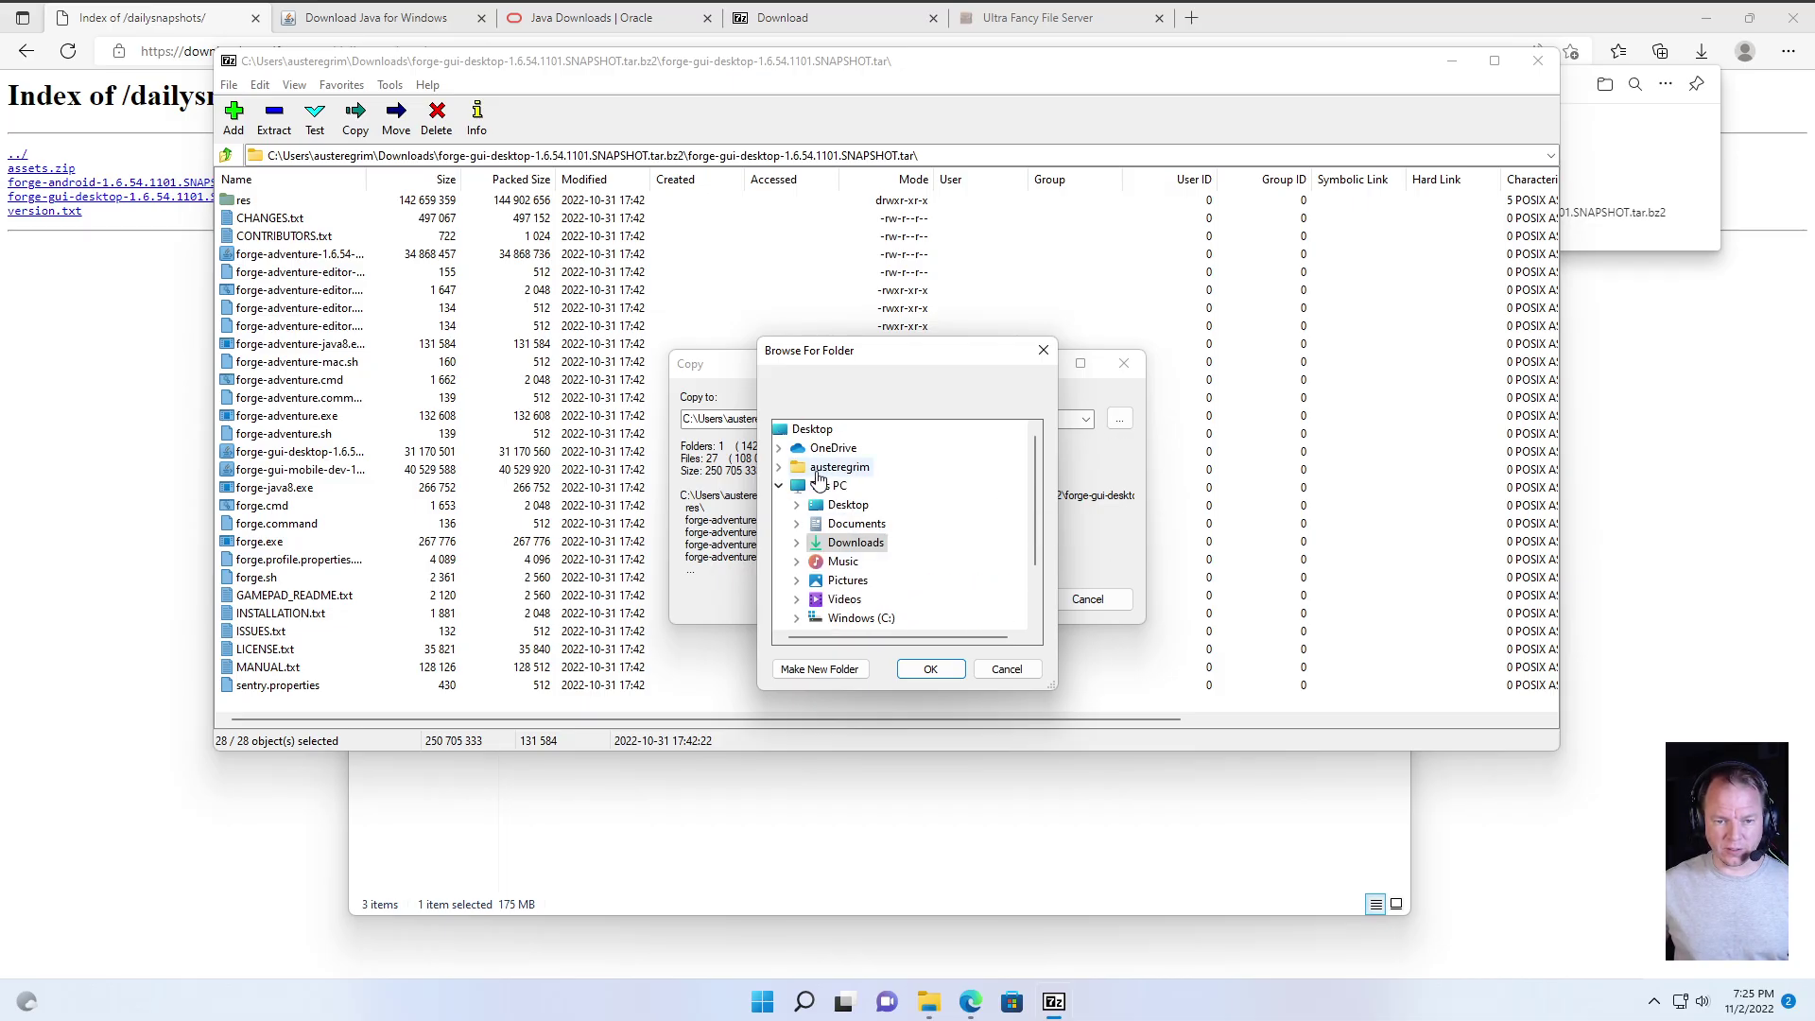
double_click(840, 466)
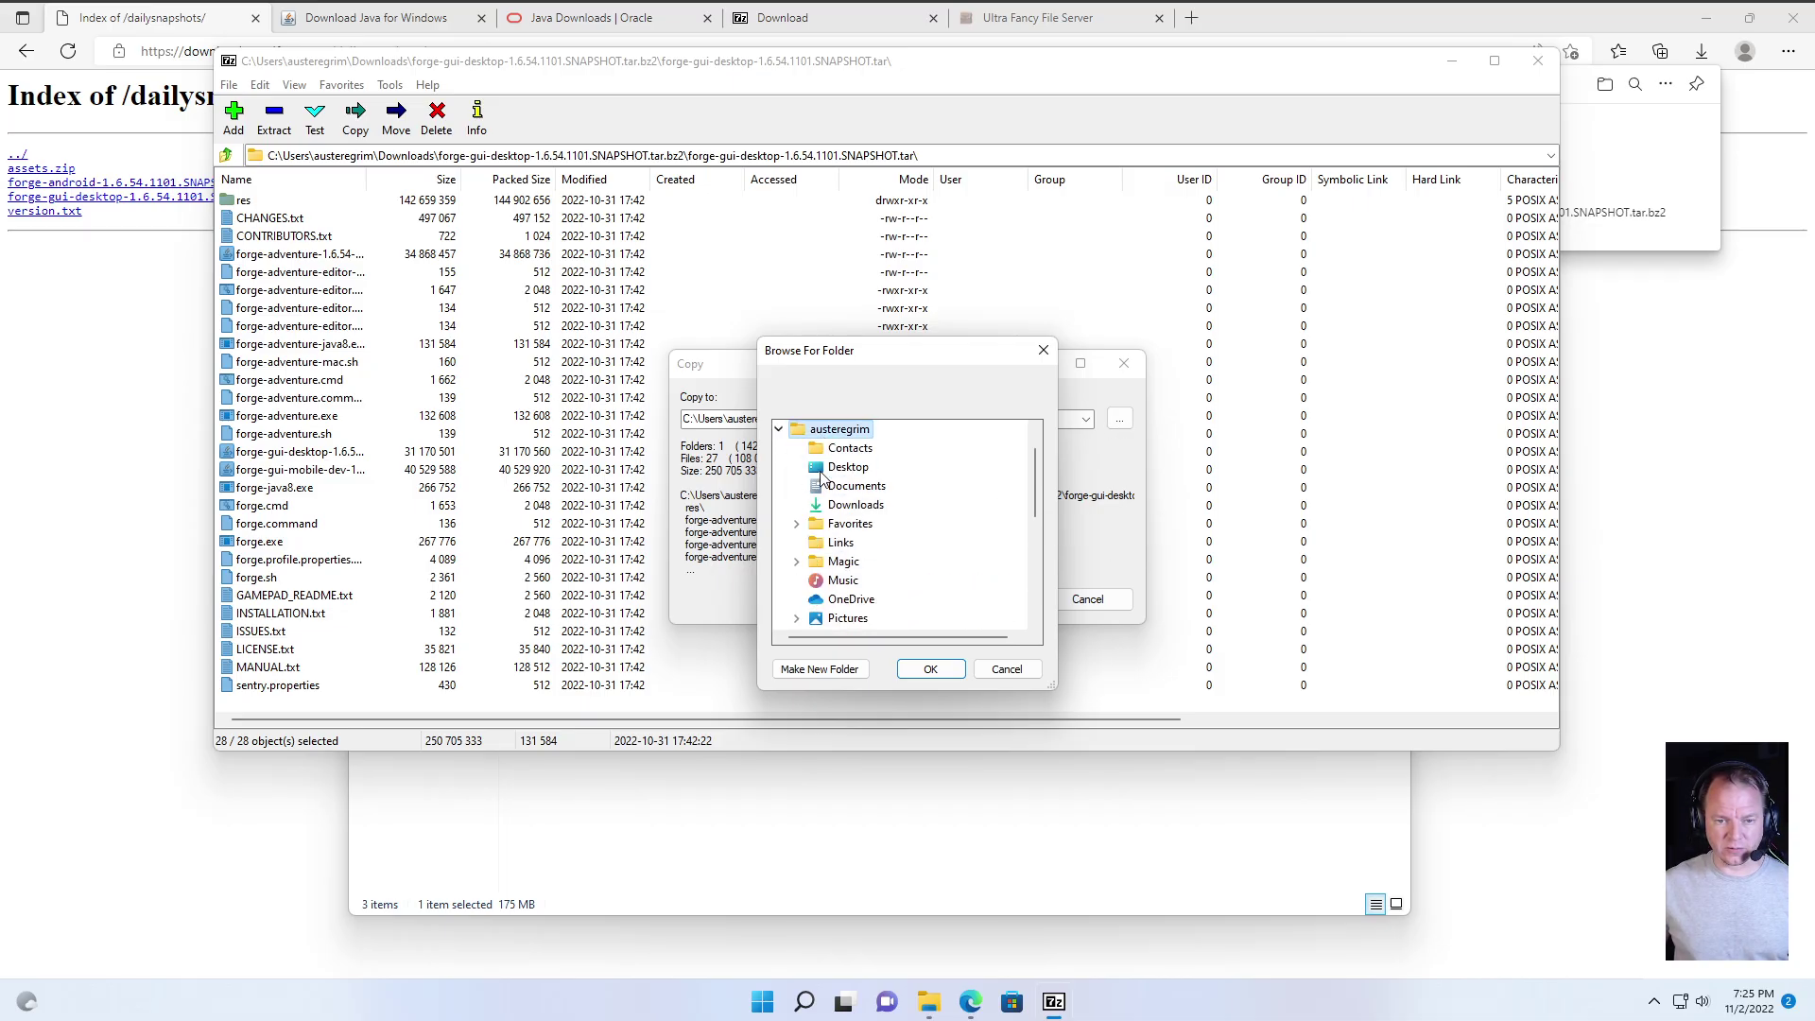
double_click(856, 565)
left_click(862, 620)
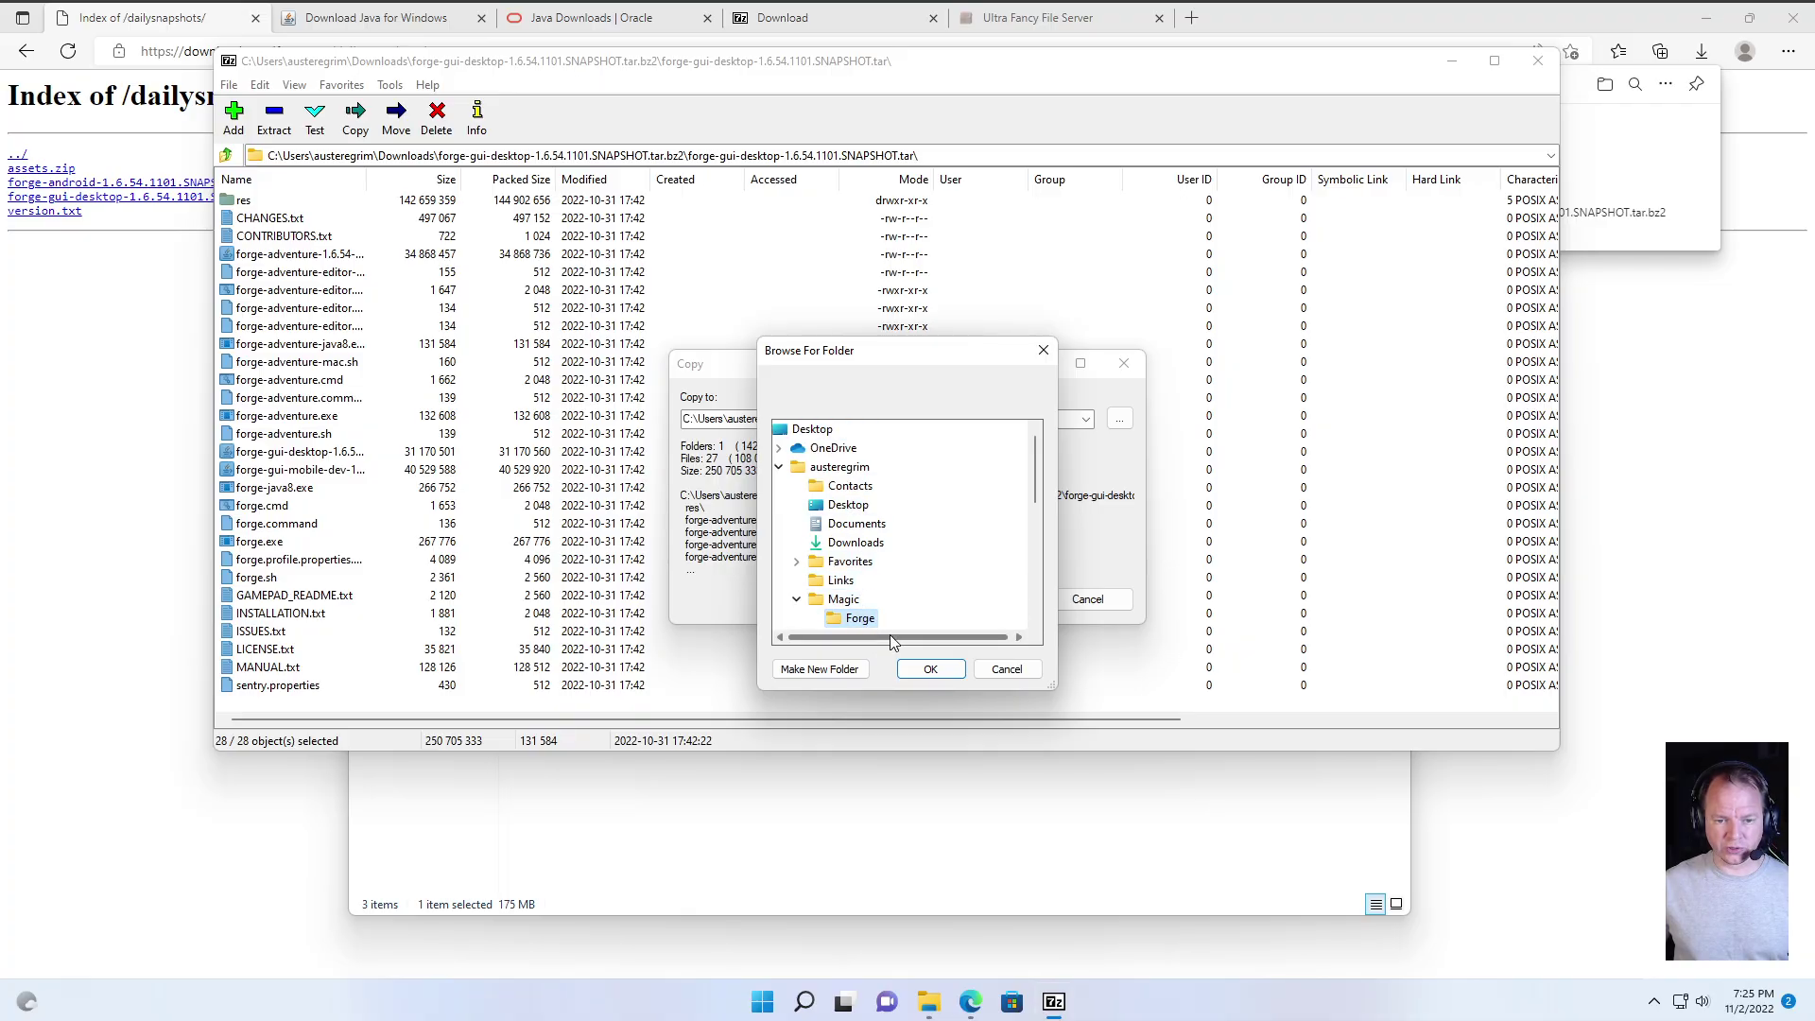
left_click(931, 670)
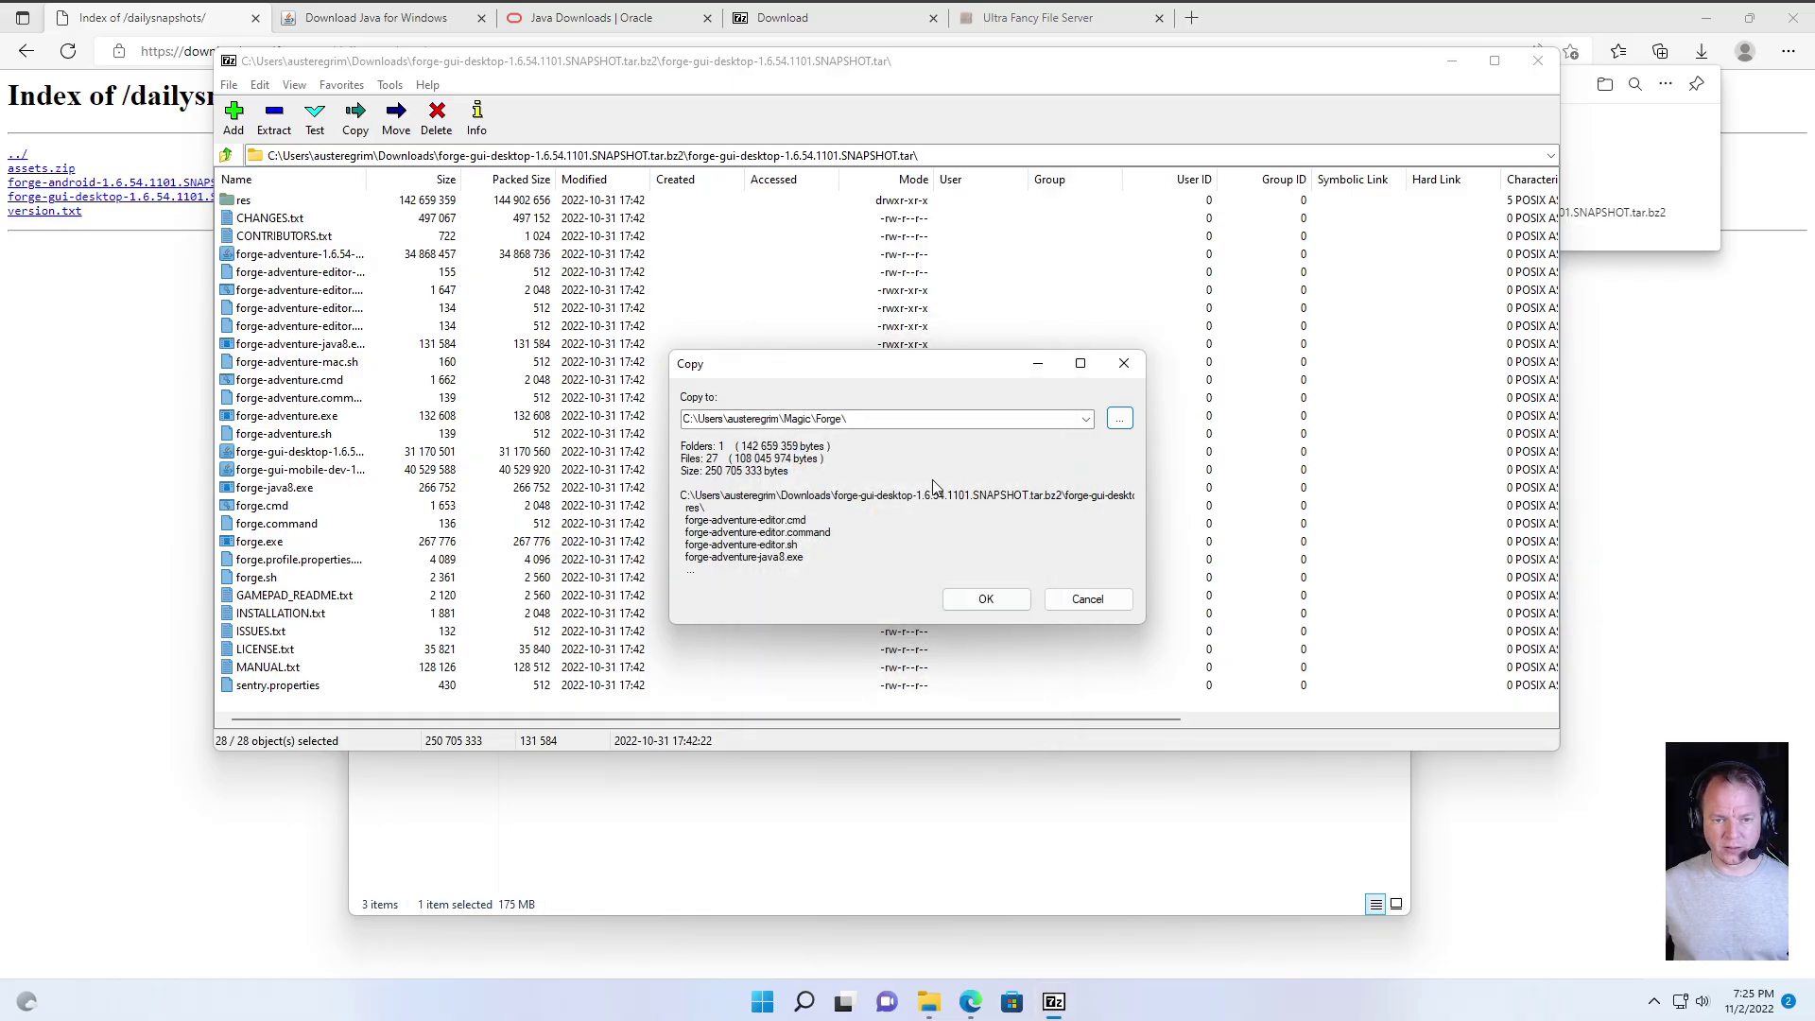
- Extract the selected archive contents to the chosen folder and close 7-Zip
left_click(881, 419)
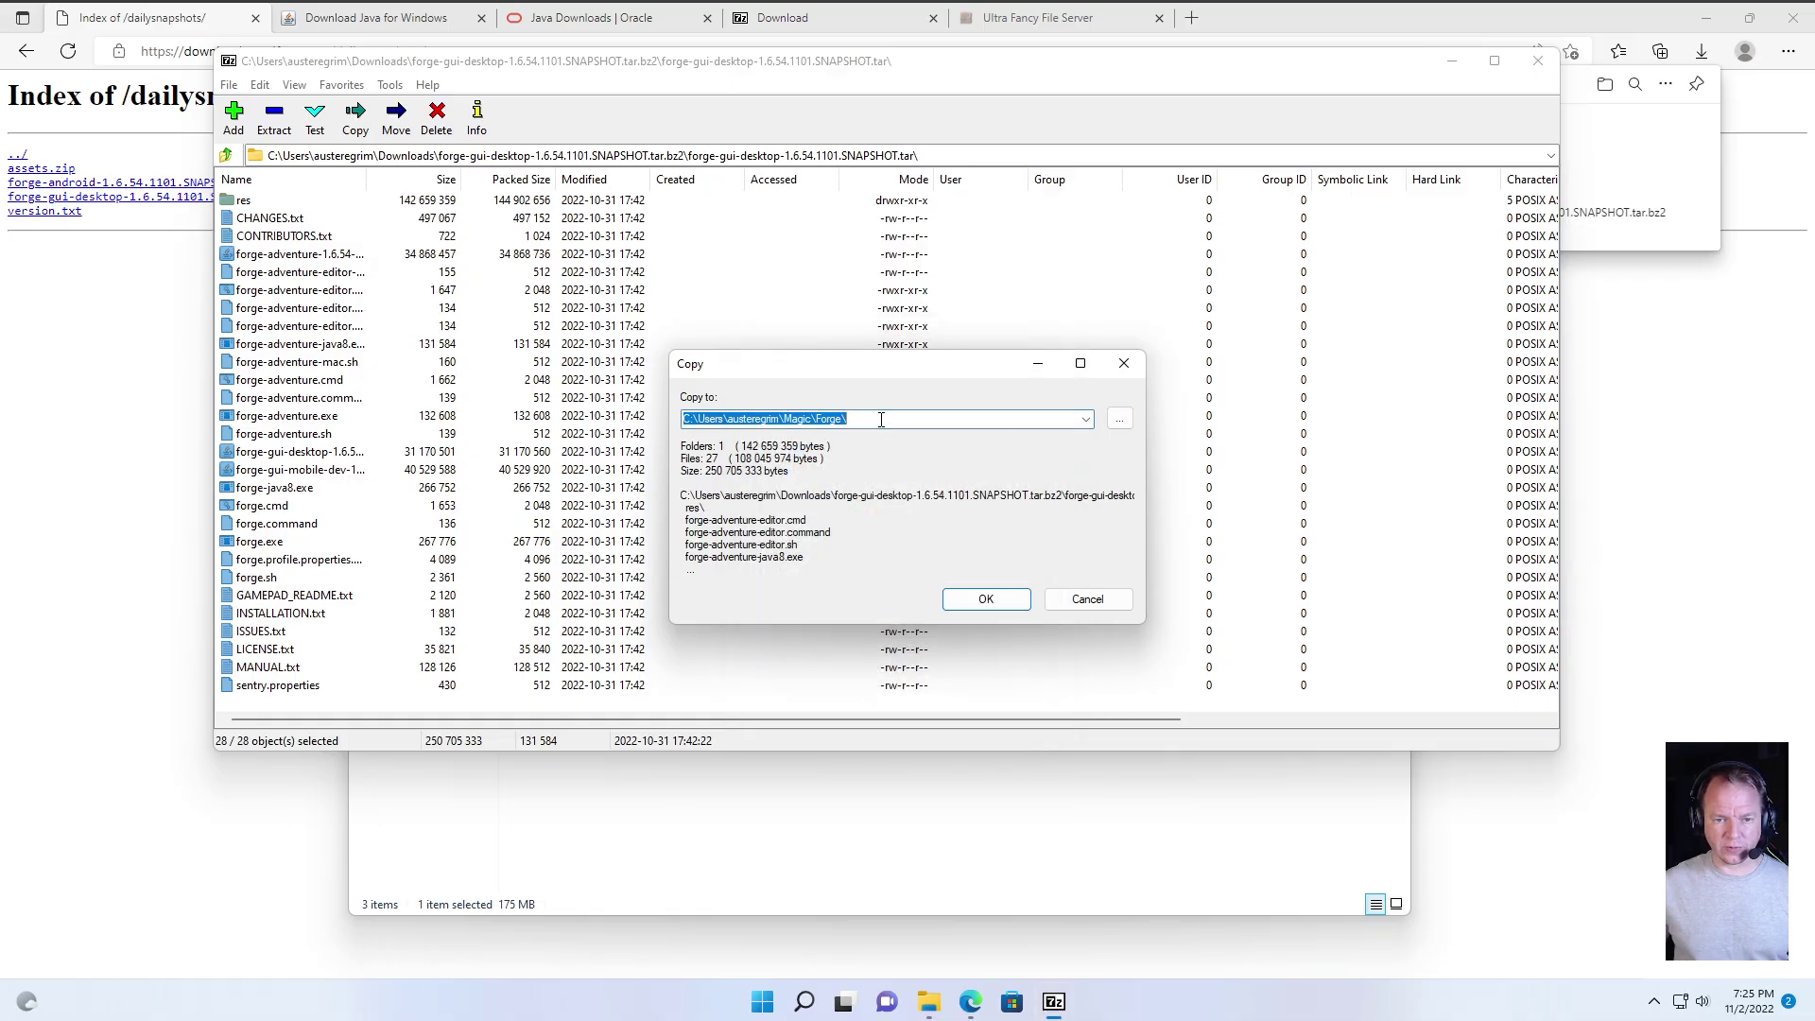
left_click(988, 599)
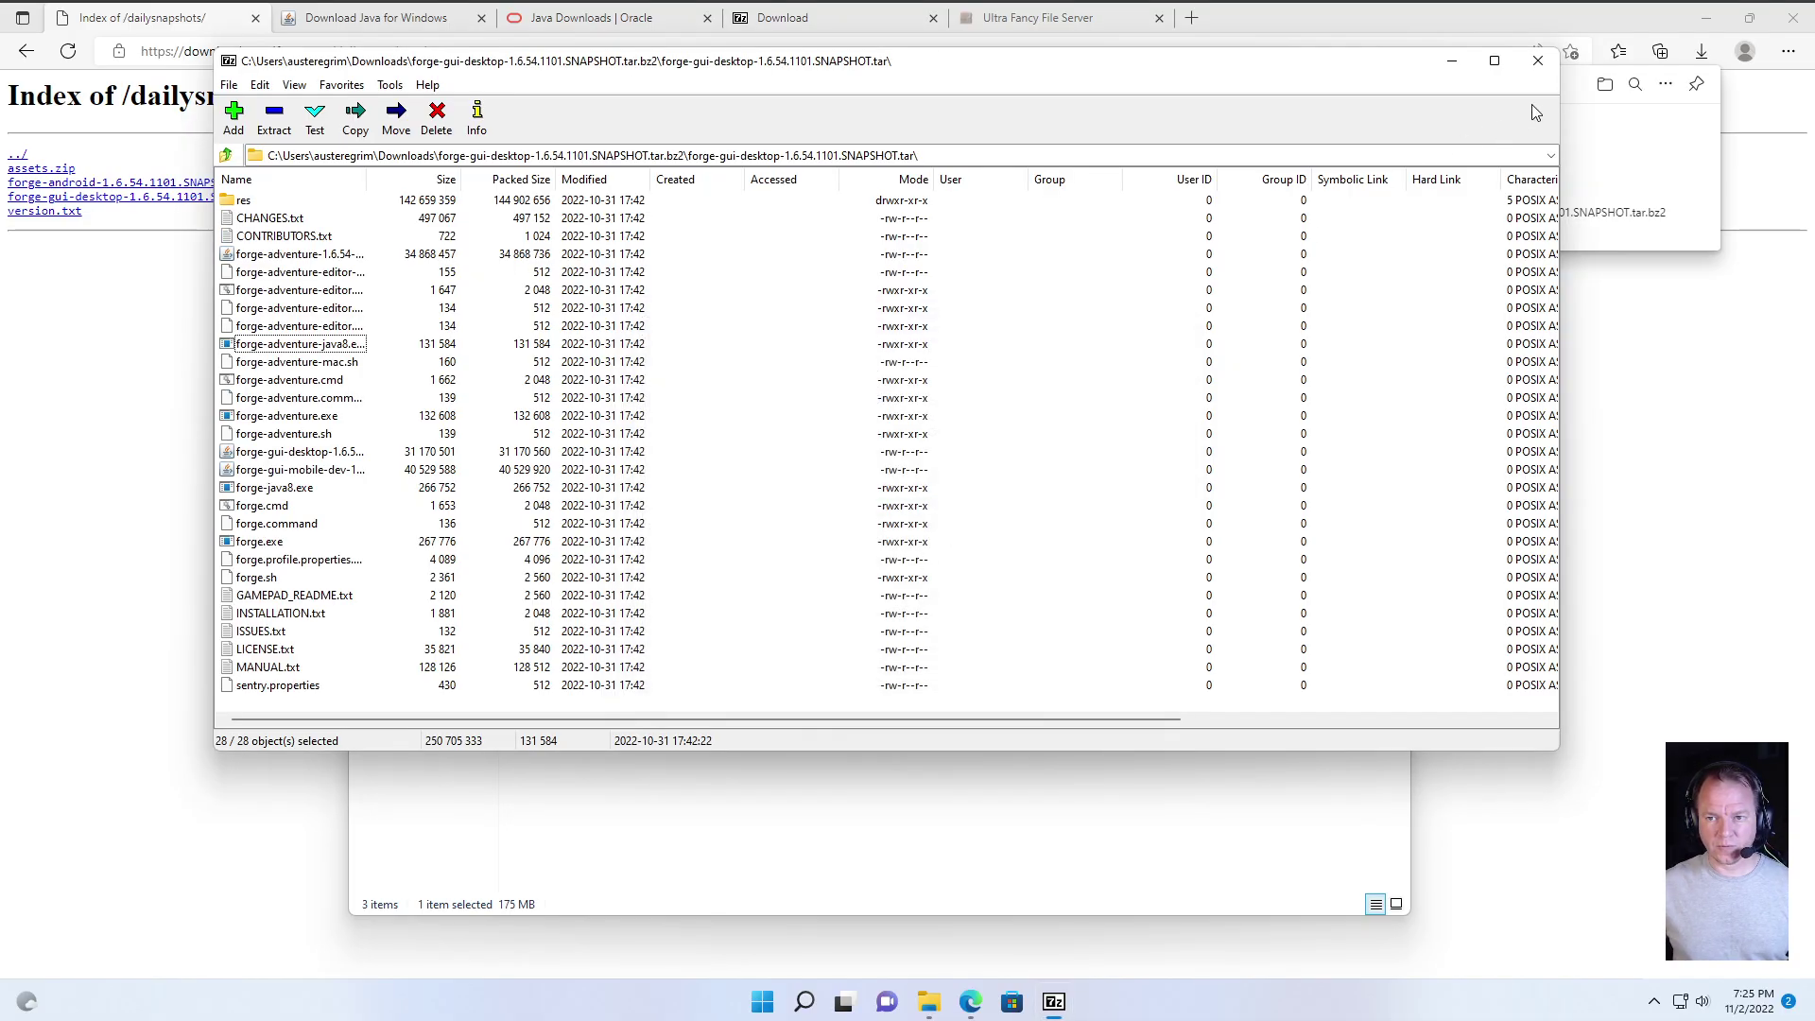
left_click(1535, 60)
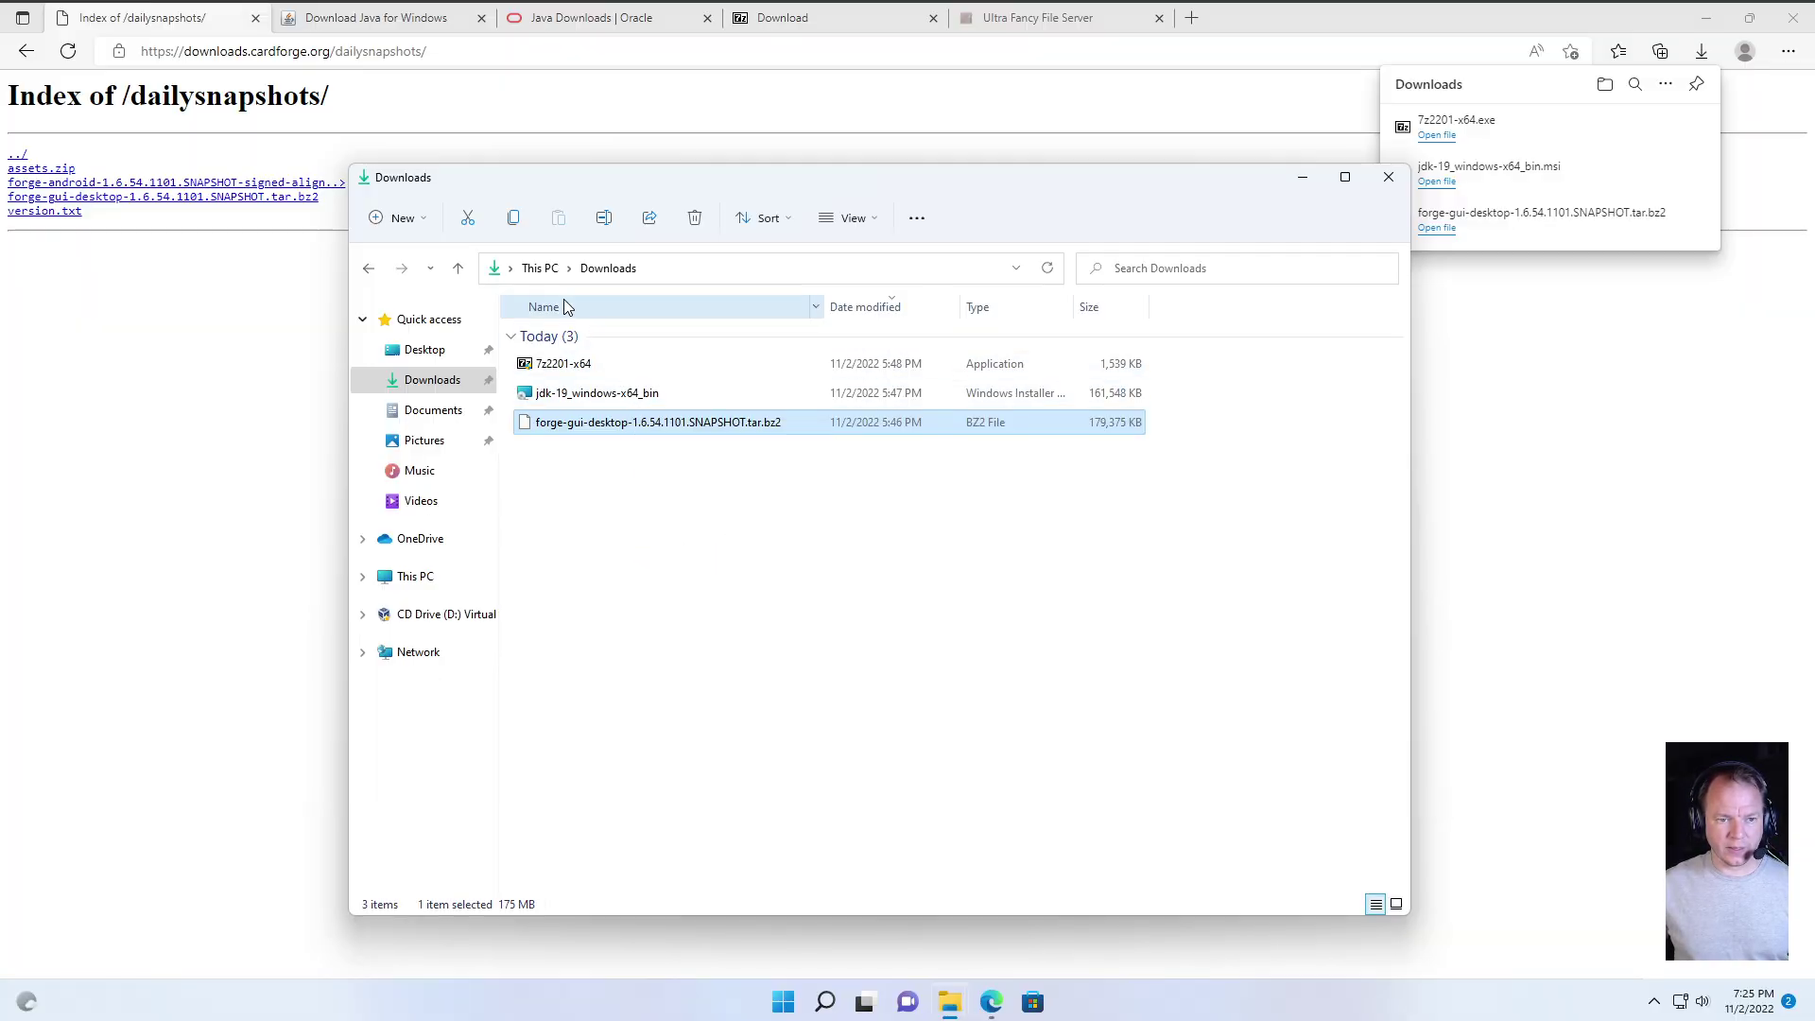
- Go to the Magic\Forge folder in the personal user folder under C:\Users and launch the forge application
left_click(429, 586)
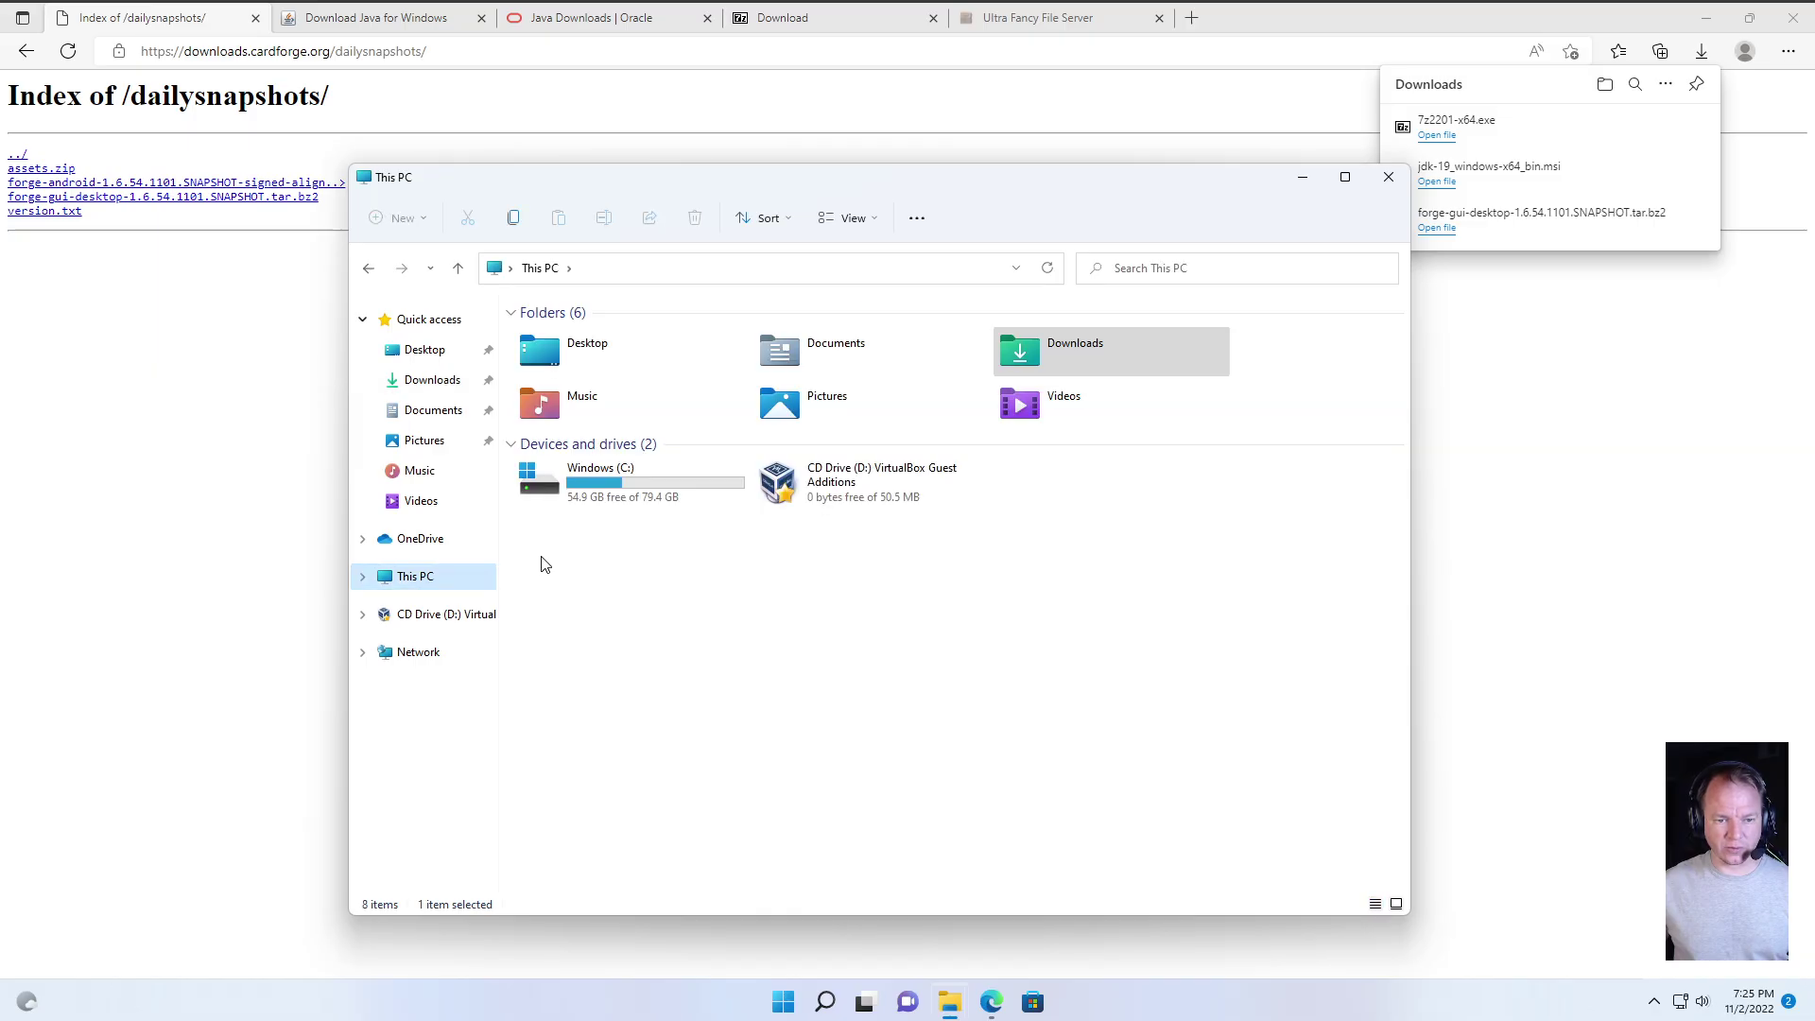
double_click(635, 482)
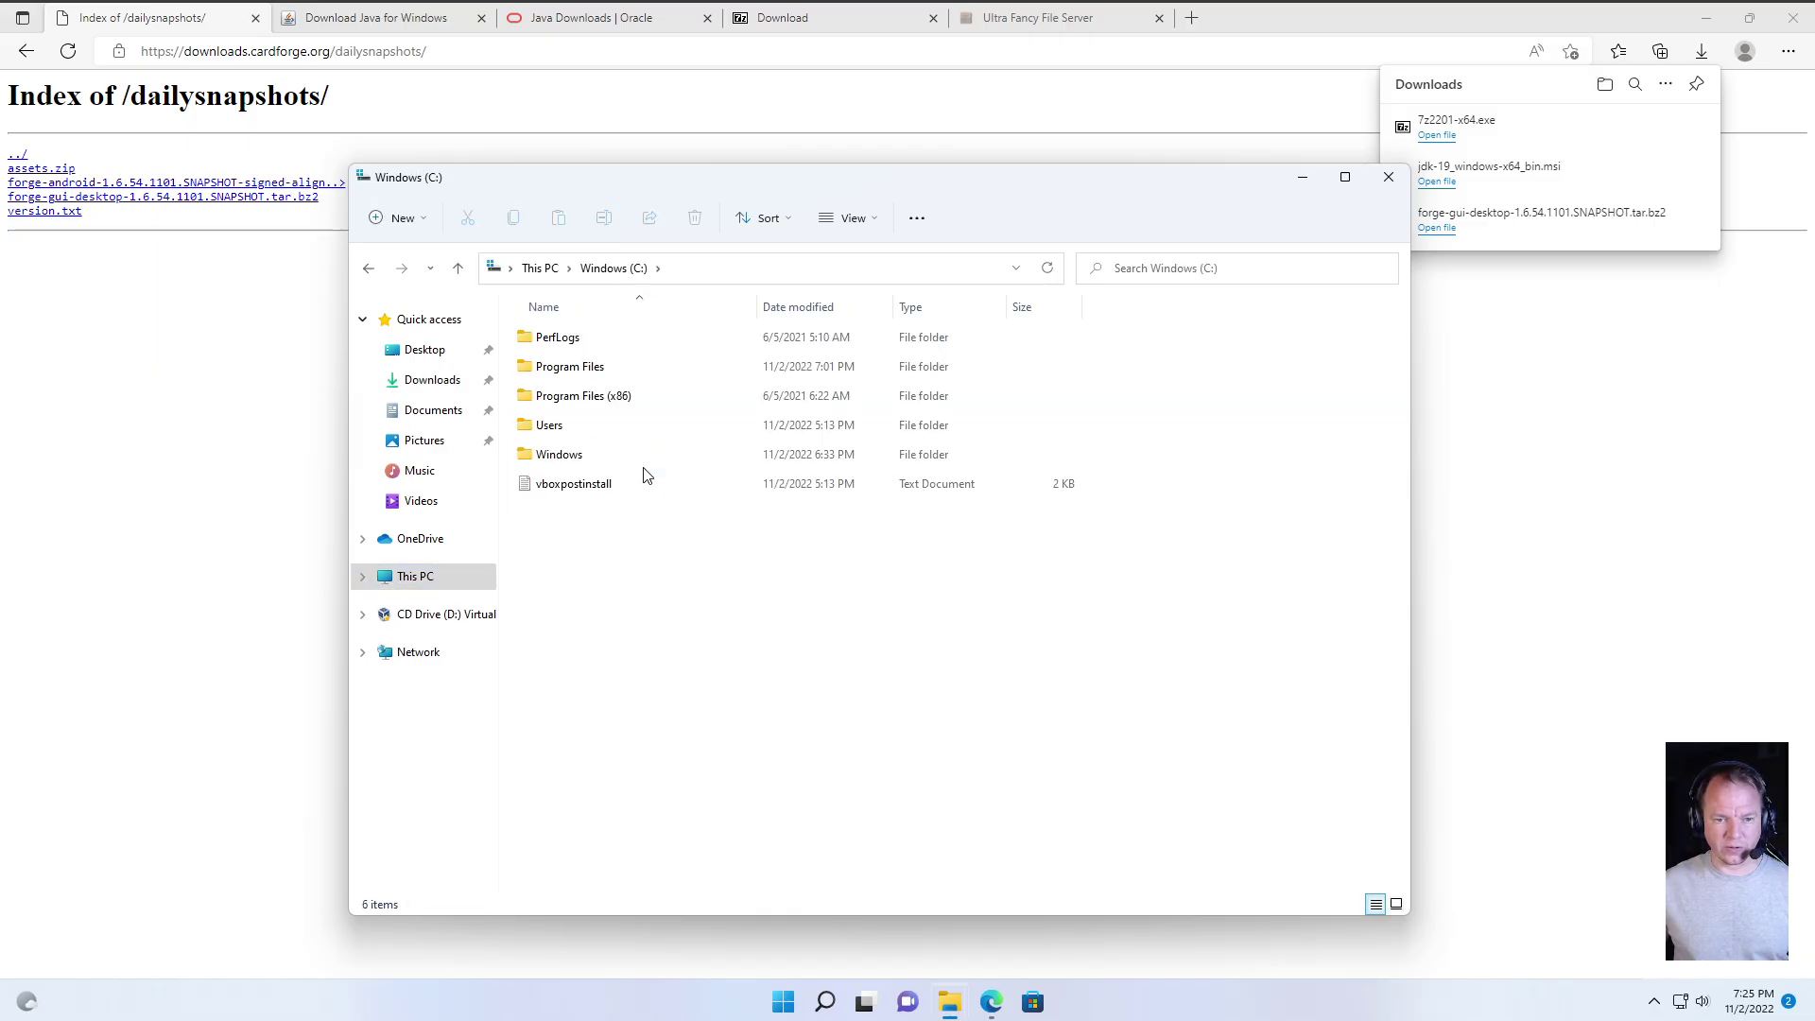
left_click(570, 436)
double_click(570, 436)
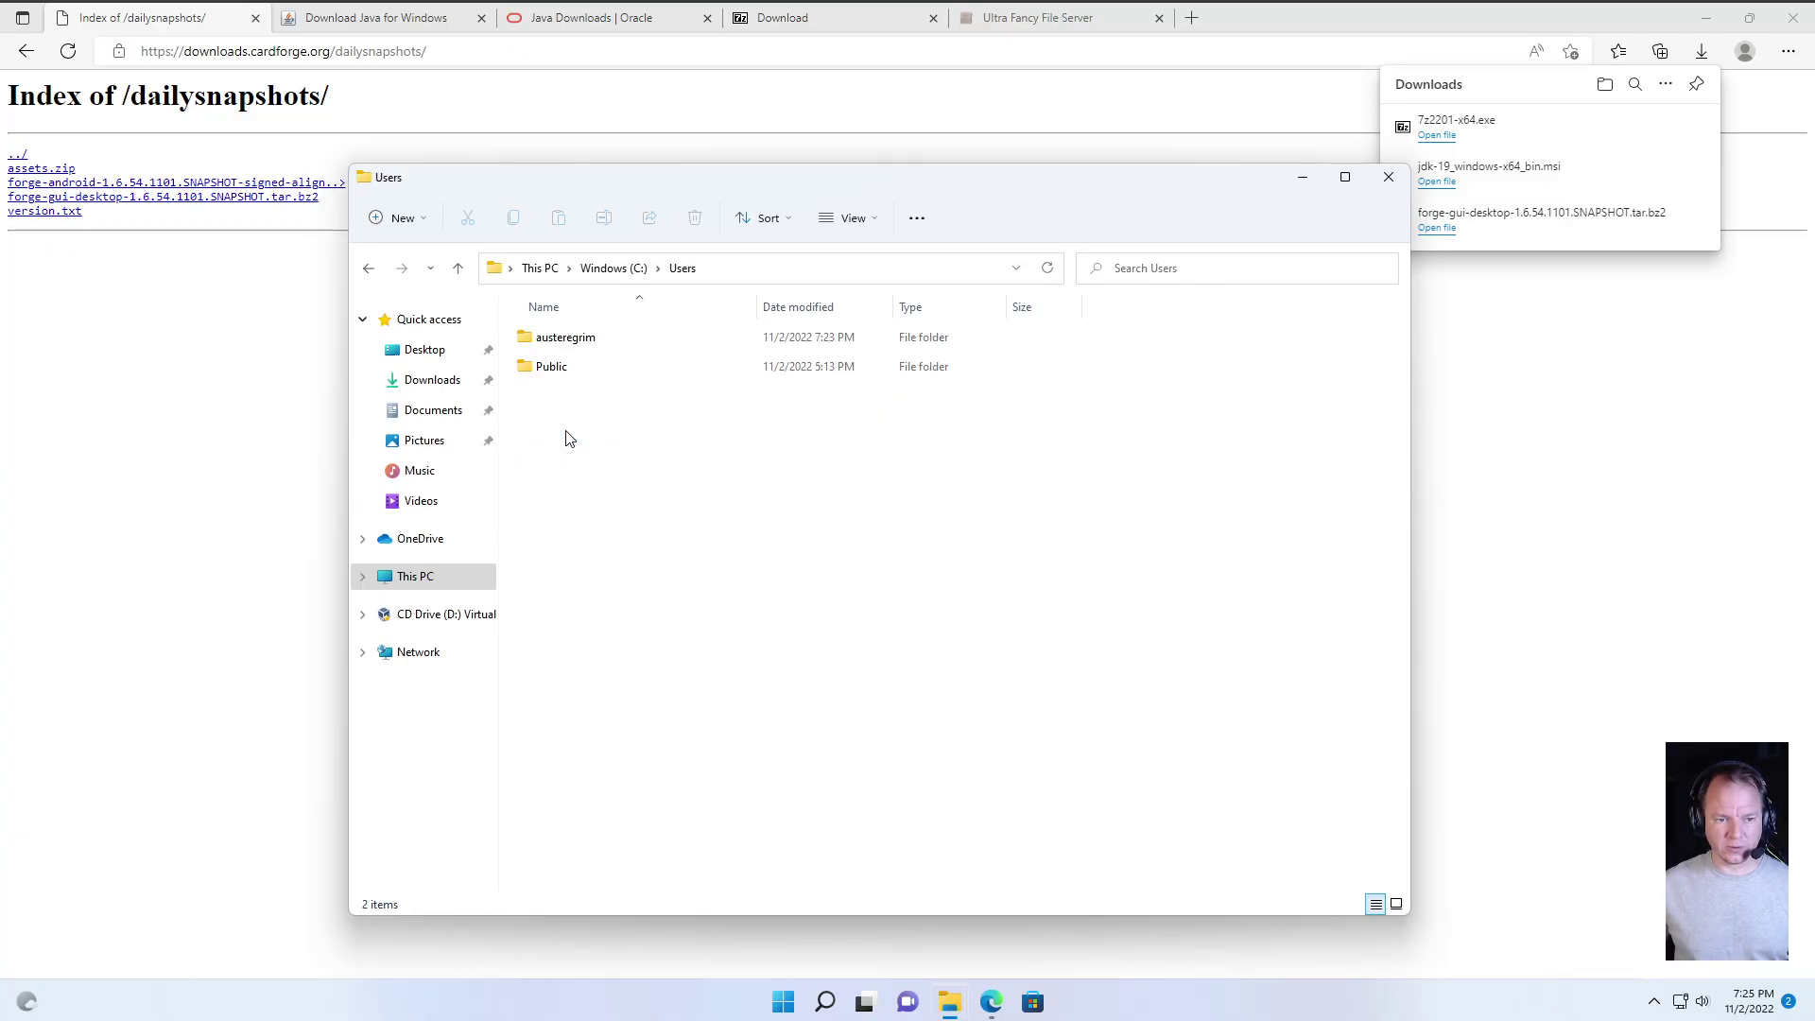
double_click(596, 338)
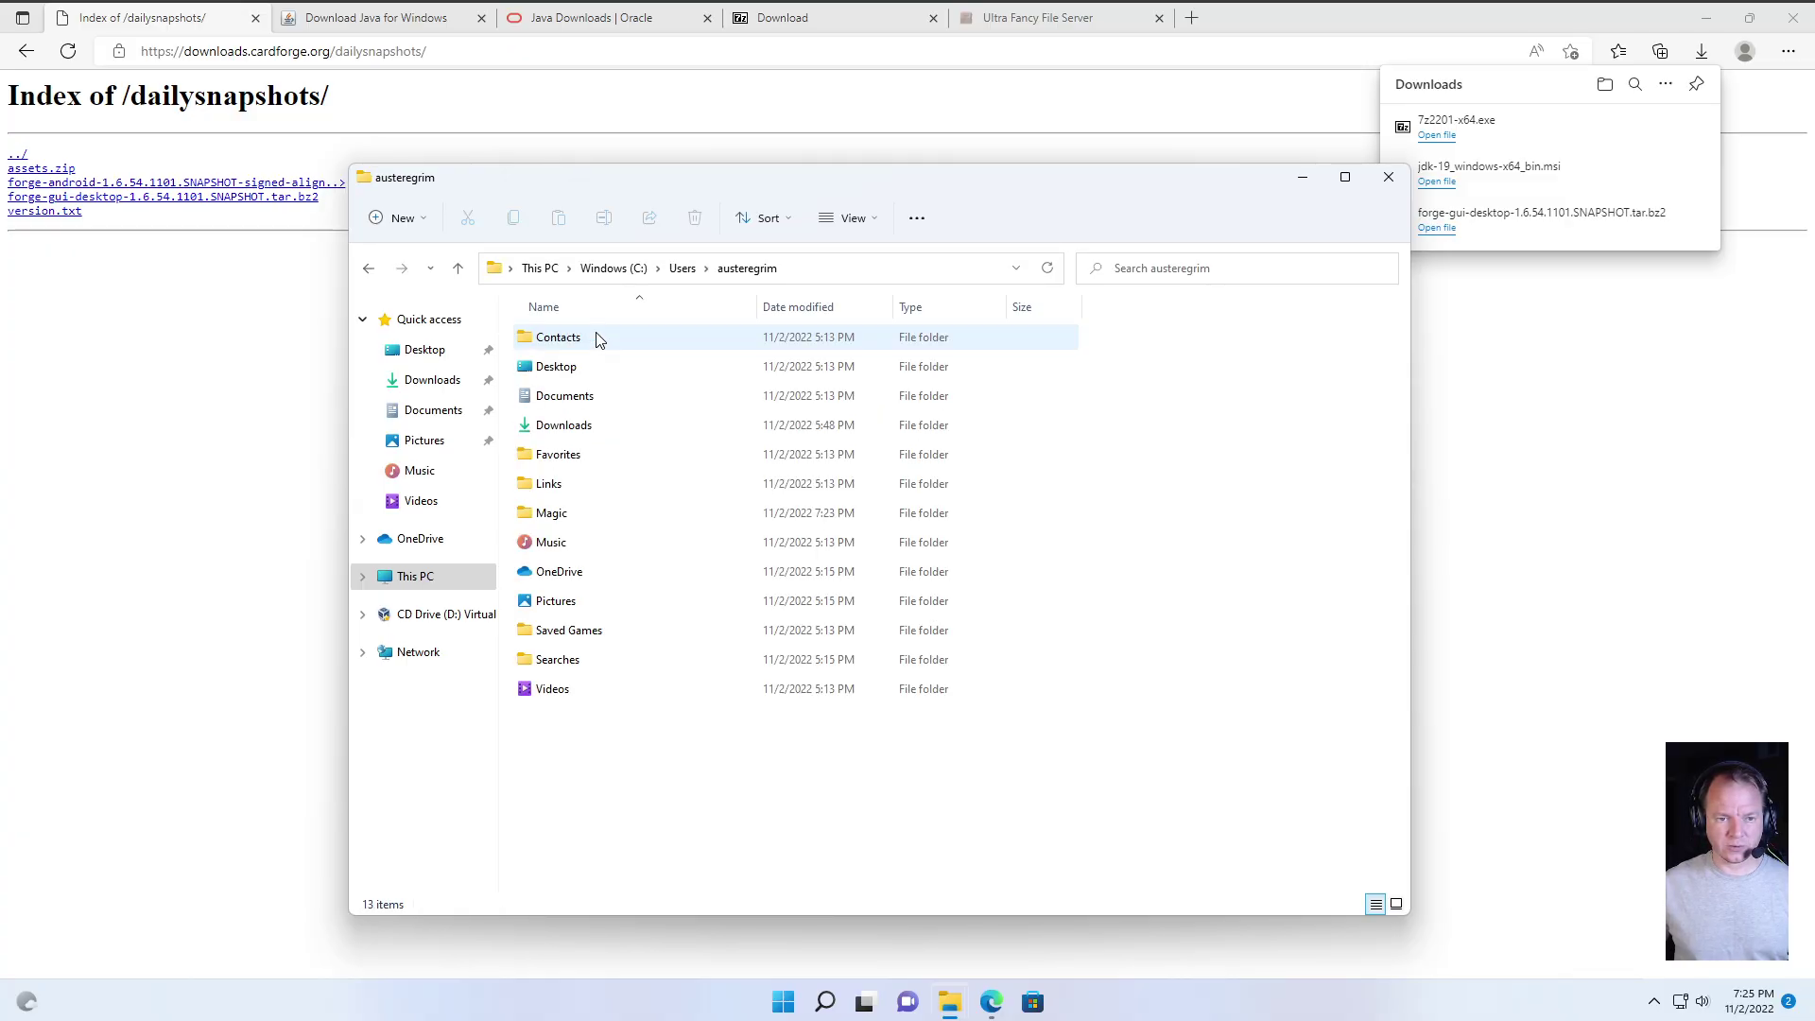
double_click(571, 515)
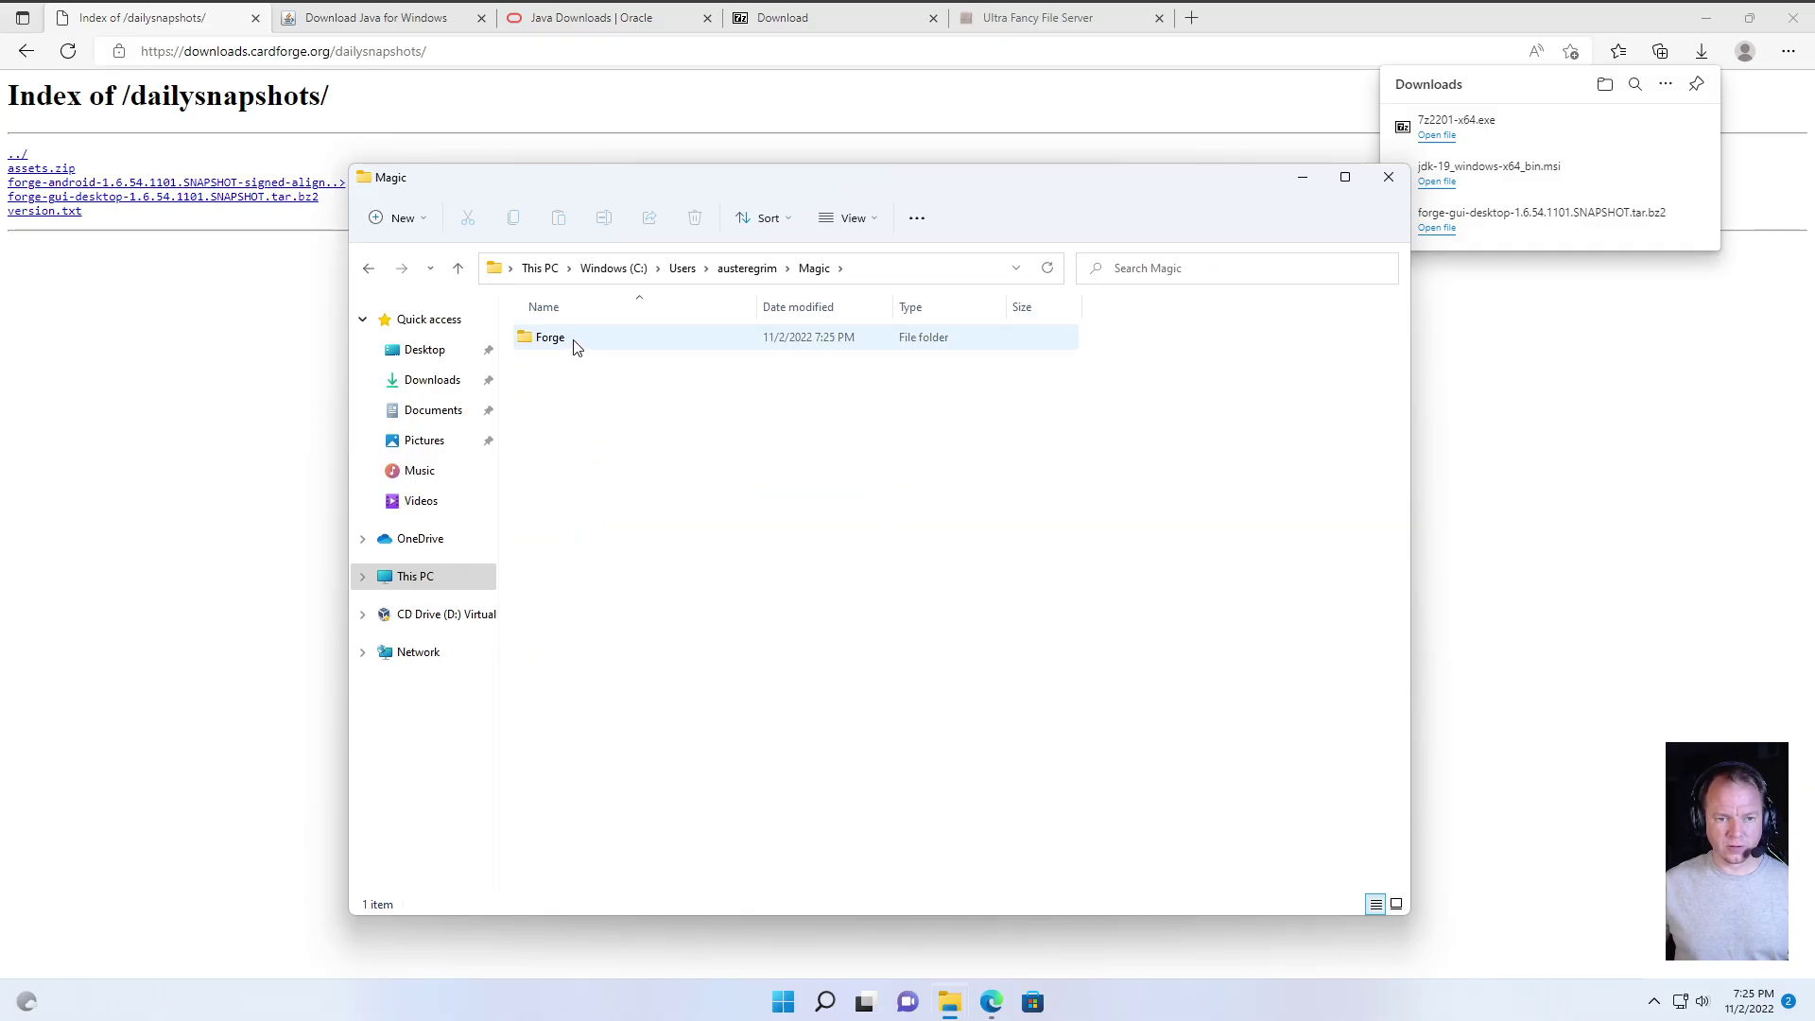
double_click(572, 340)
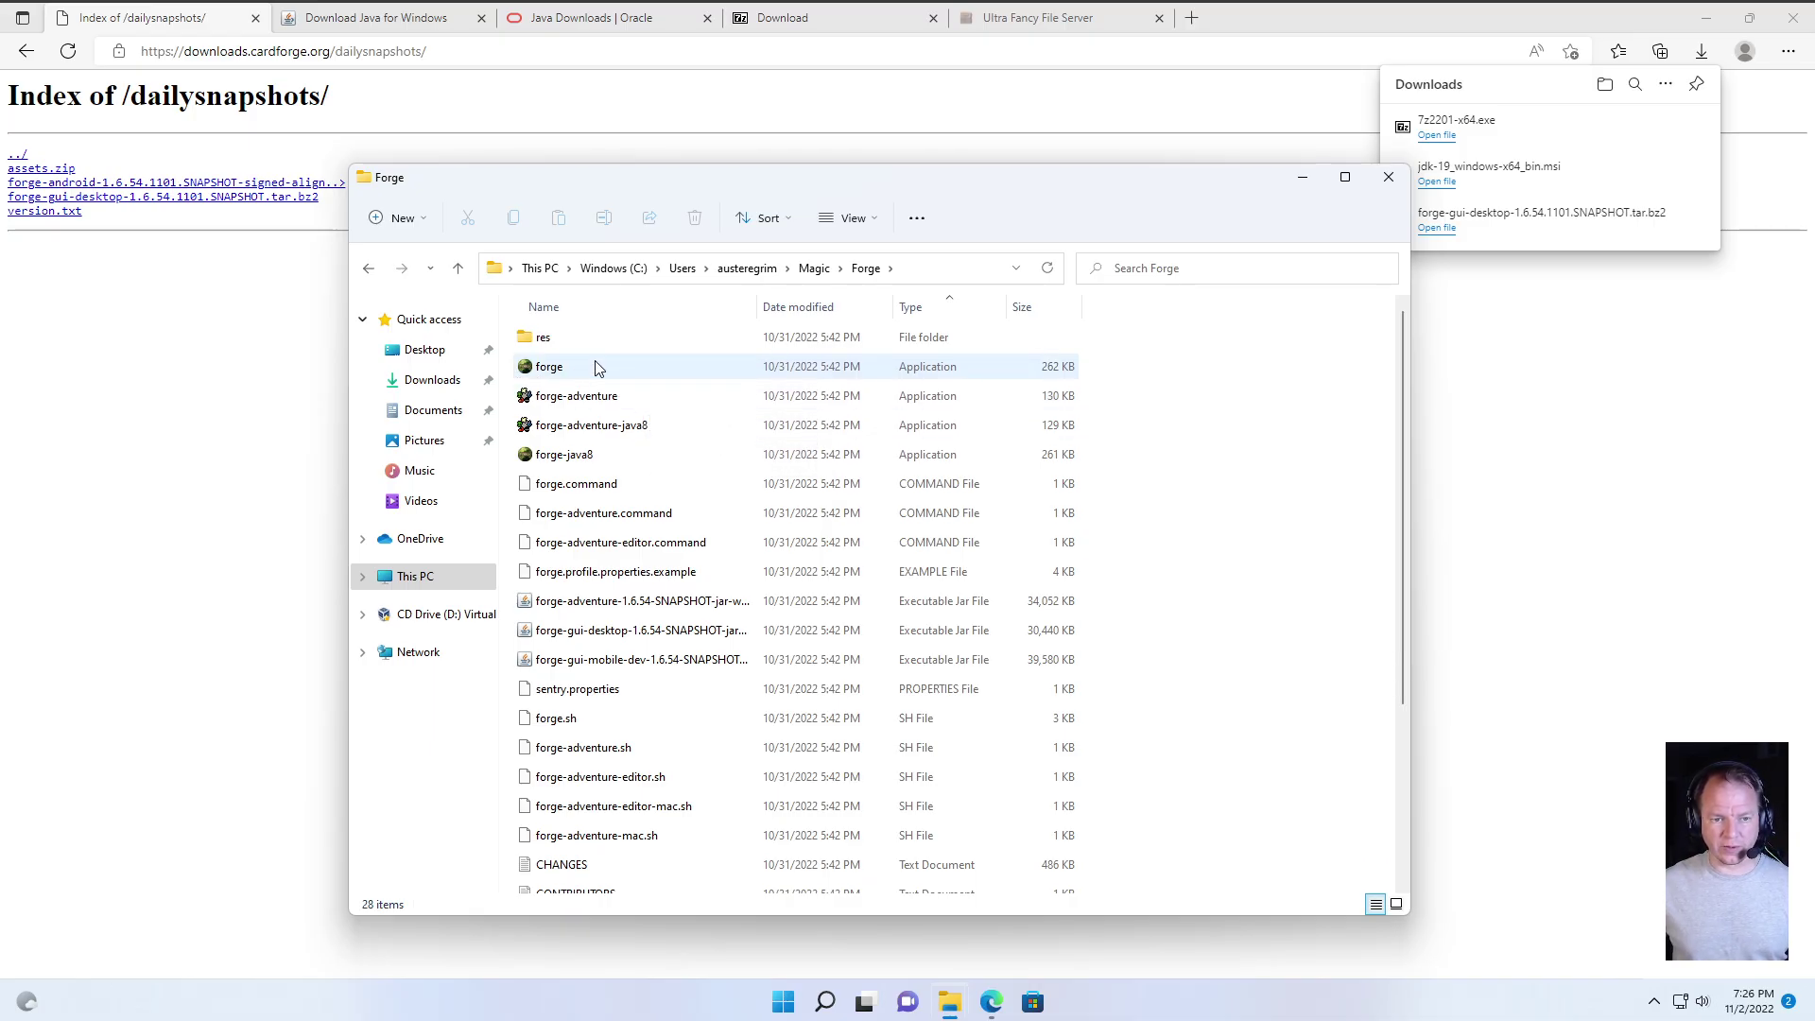
left_click(566, 373)
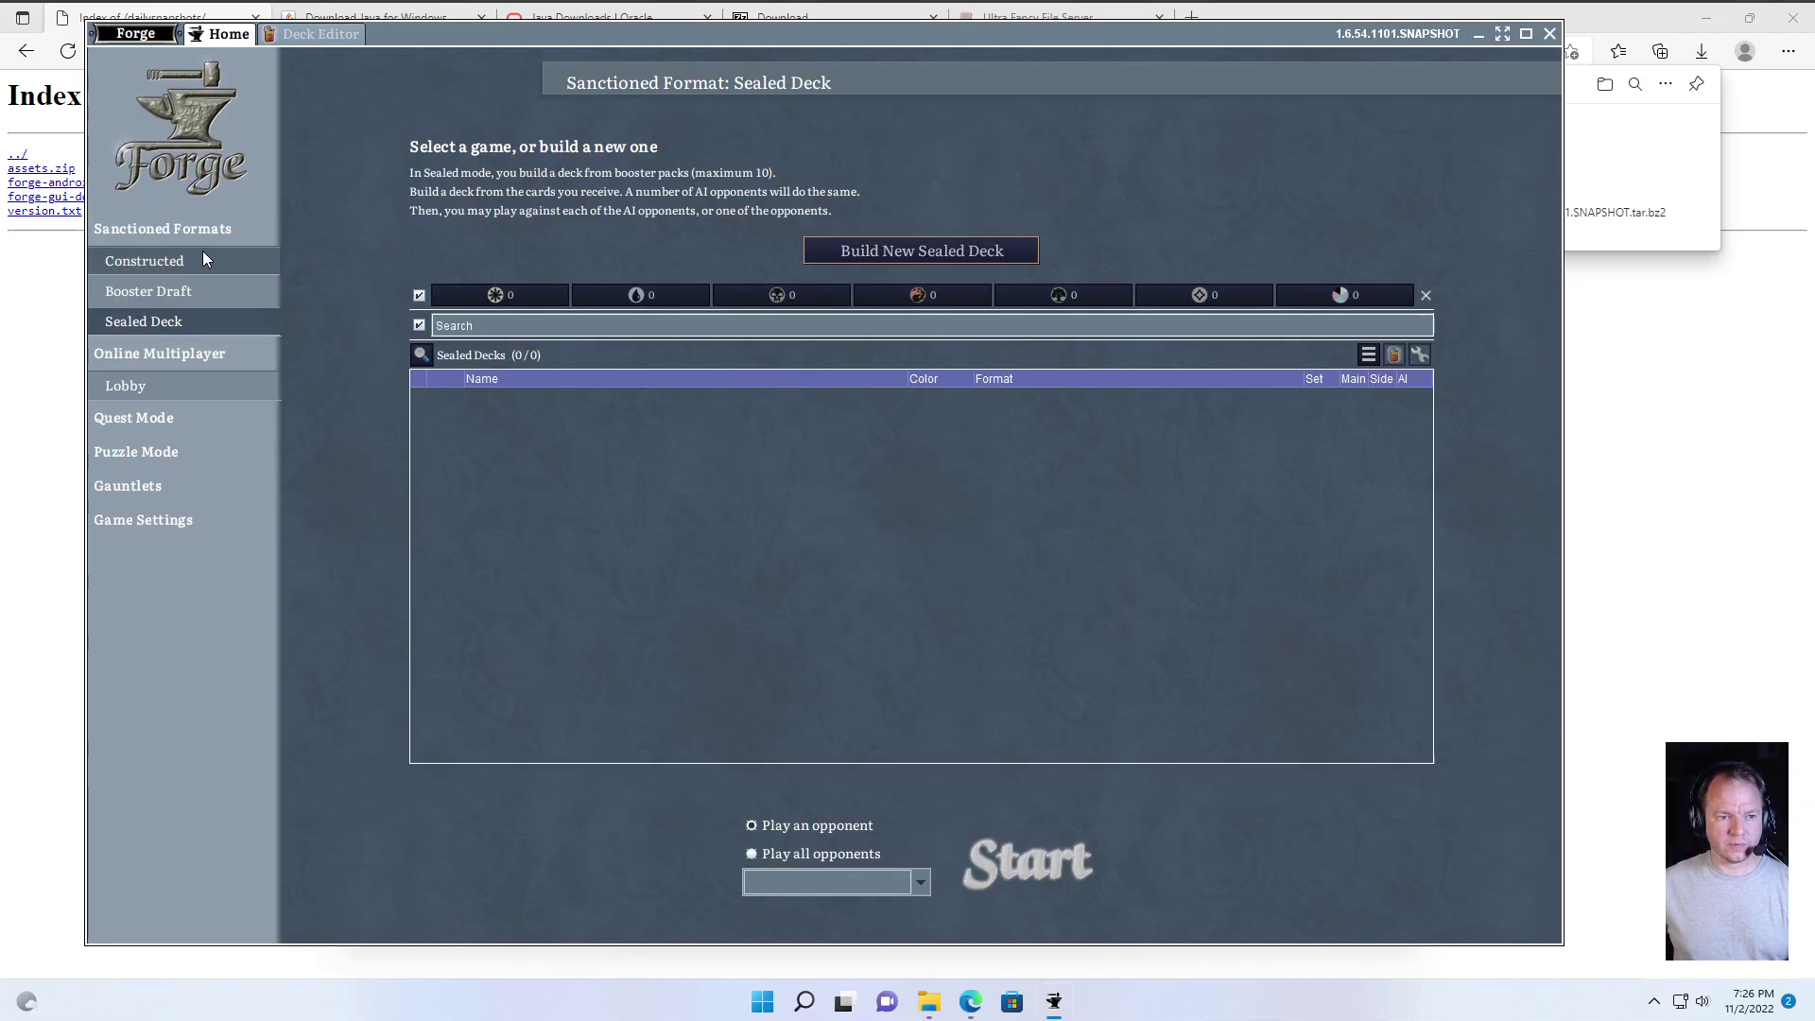
- Choose the Arcane Maelstrom preconstructed deck in the Constructed format and view the Booster Draft and Sealed Deck formats
left_click(206, 259)
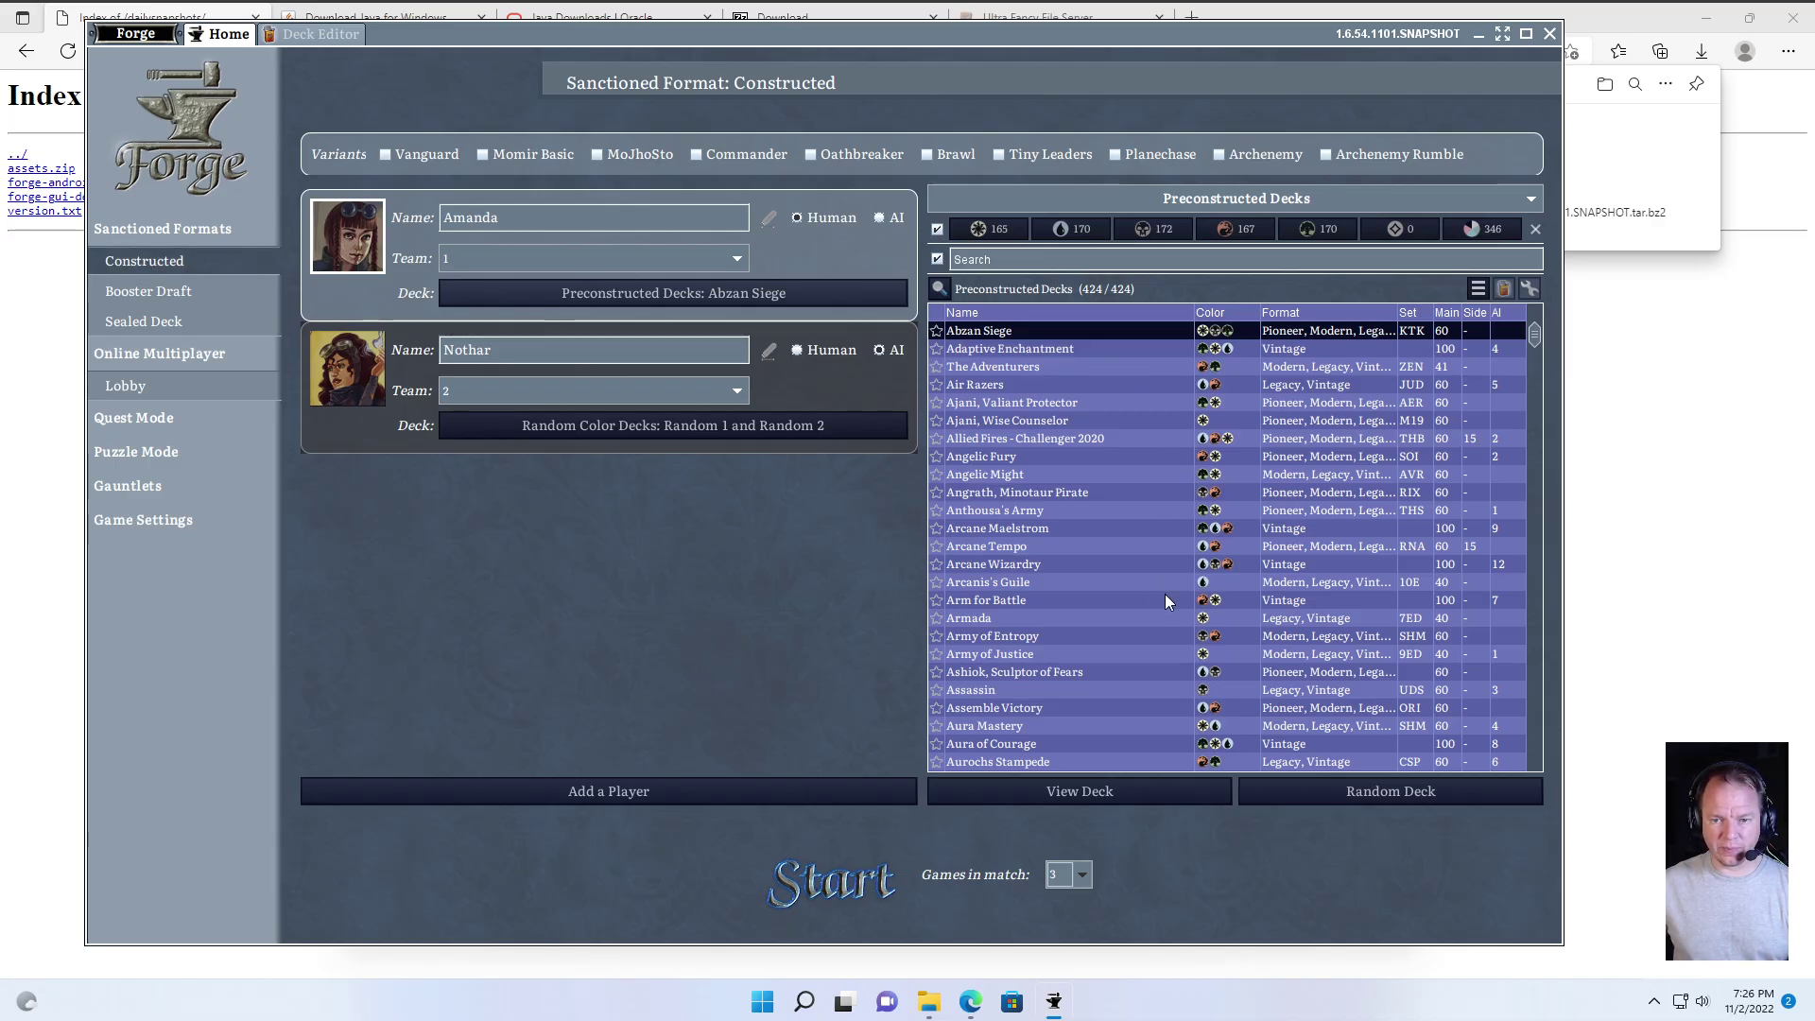
left_click(1099, 527)
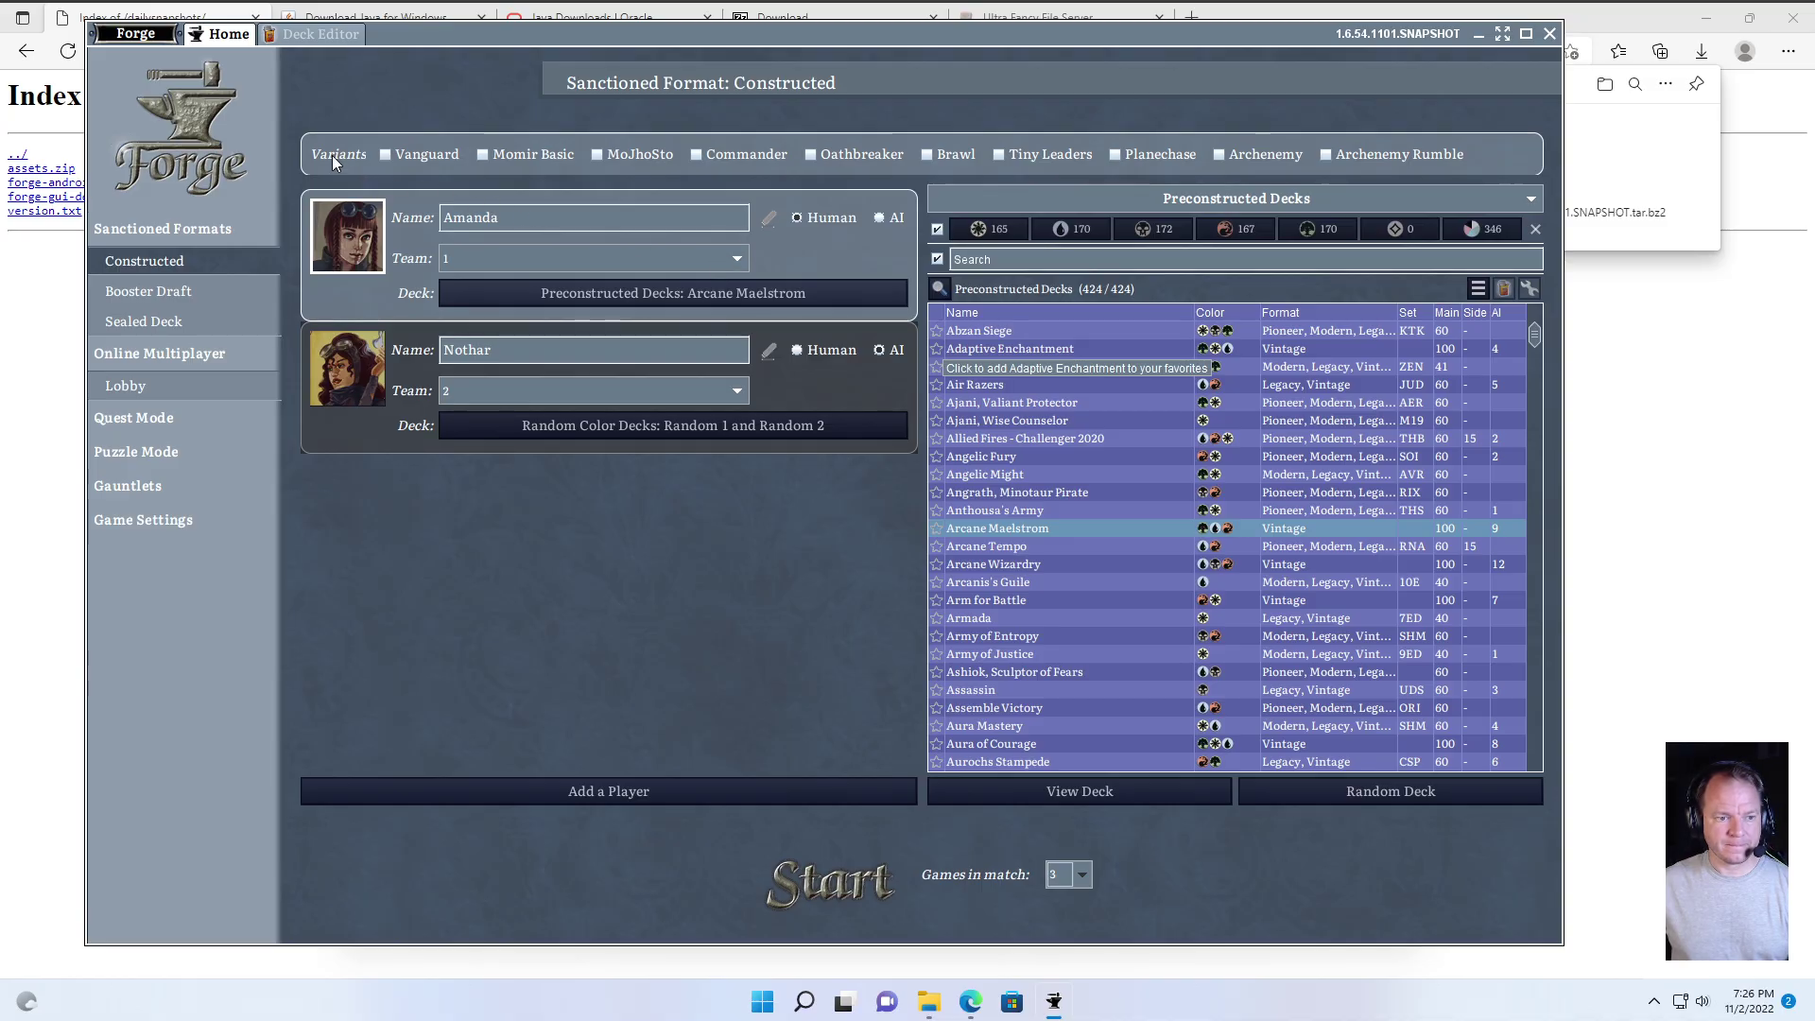
left_click(179, 293)
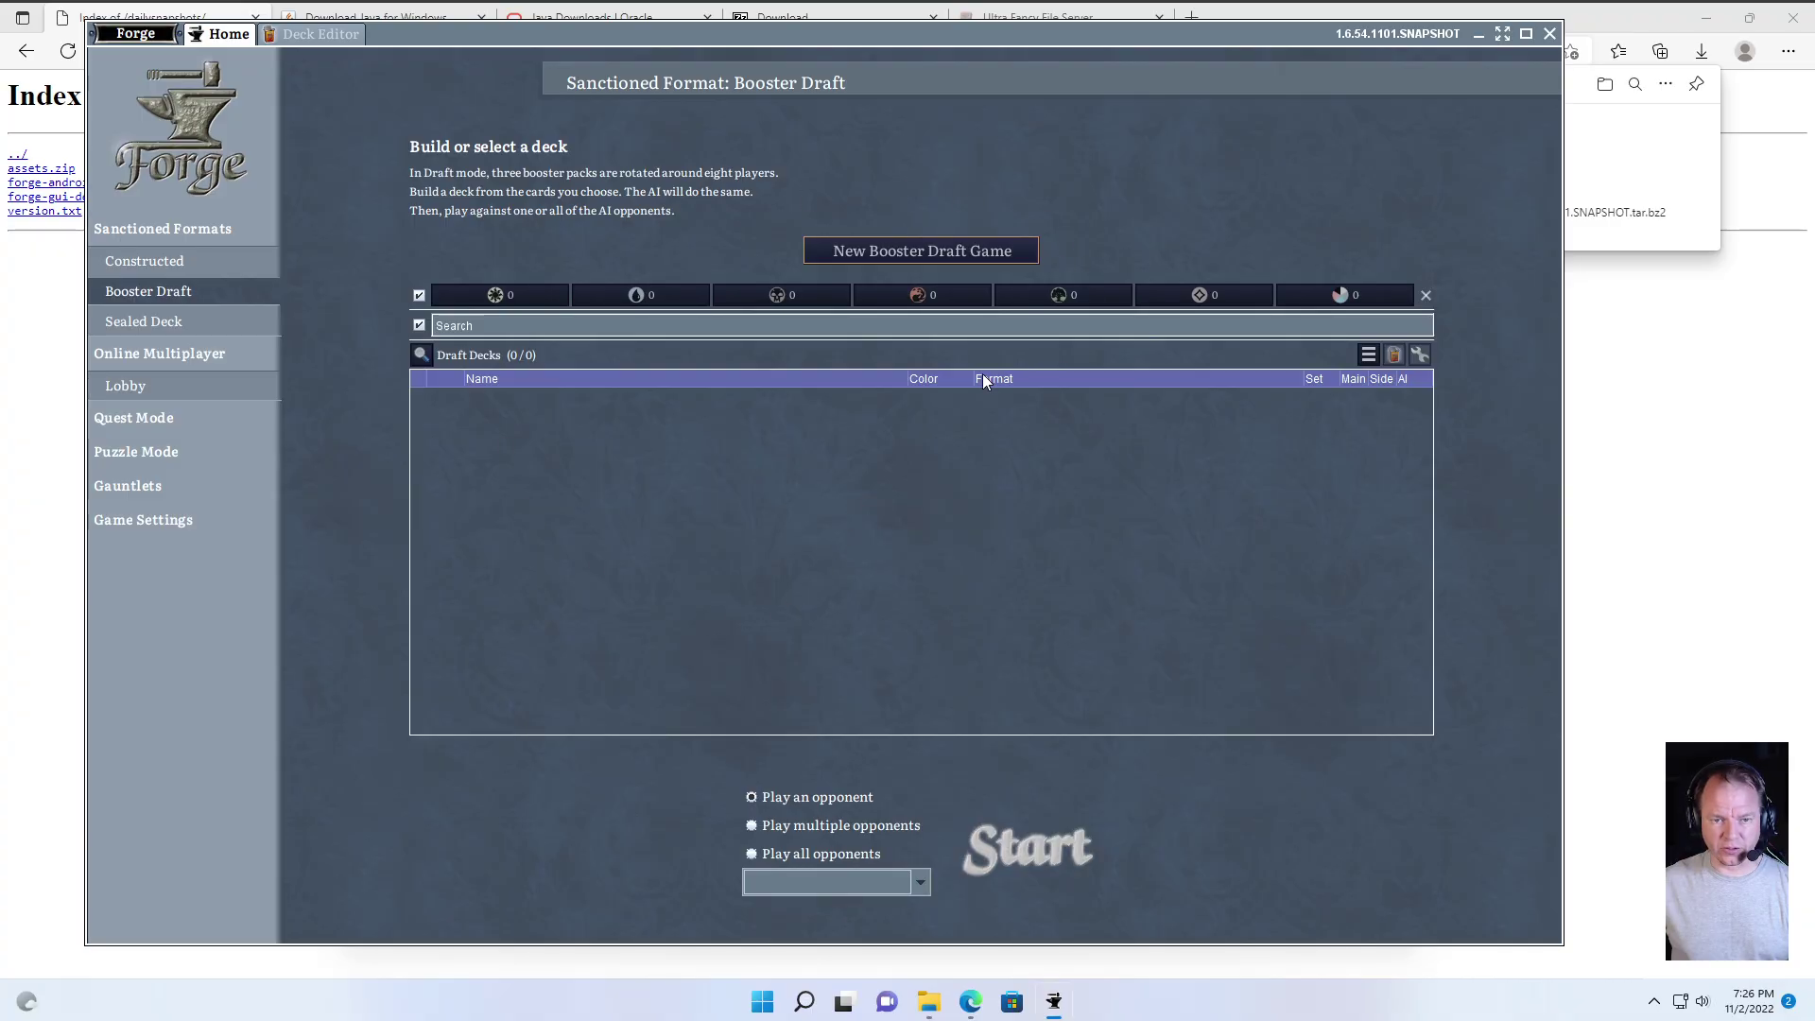
left_click(162, 321)
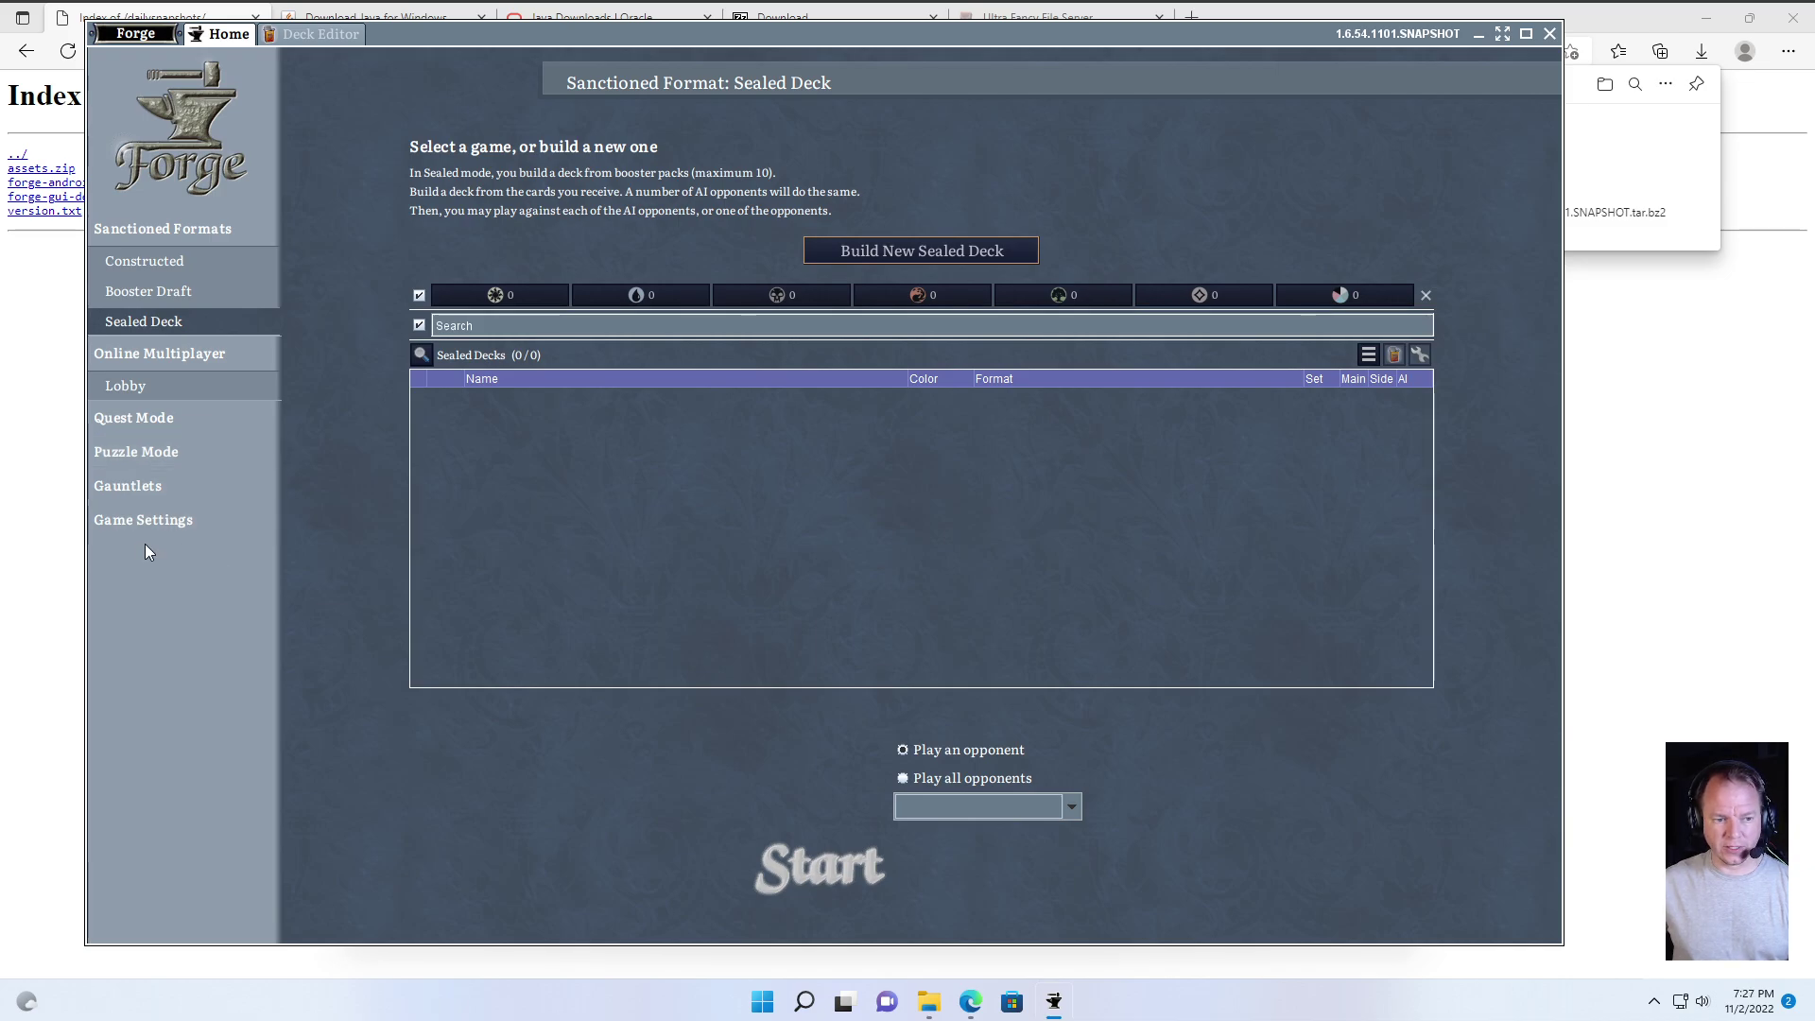
- Add Abaddon the Despoiler and the AKR Abandoned Sarcophagus to a new deck in the Deck Editor
left_click(306, 35)
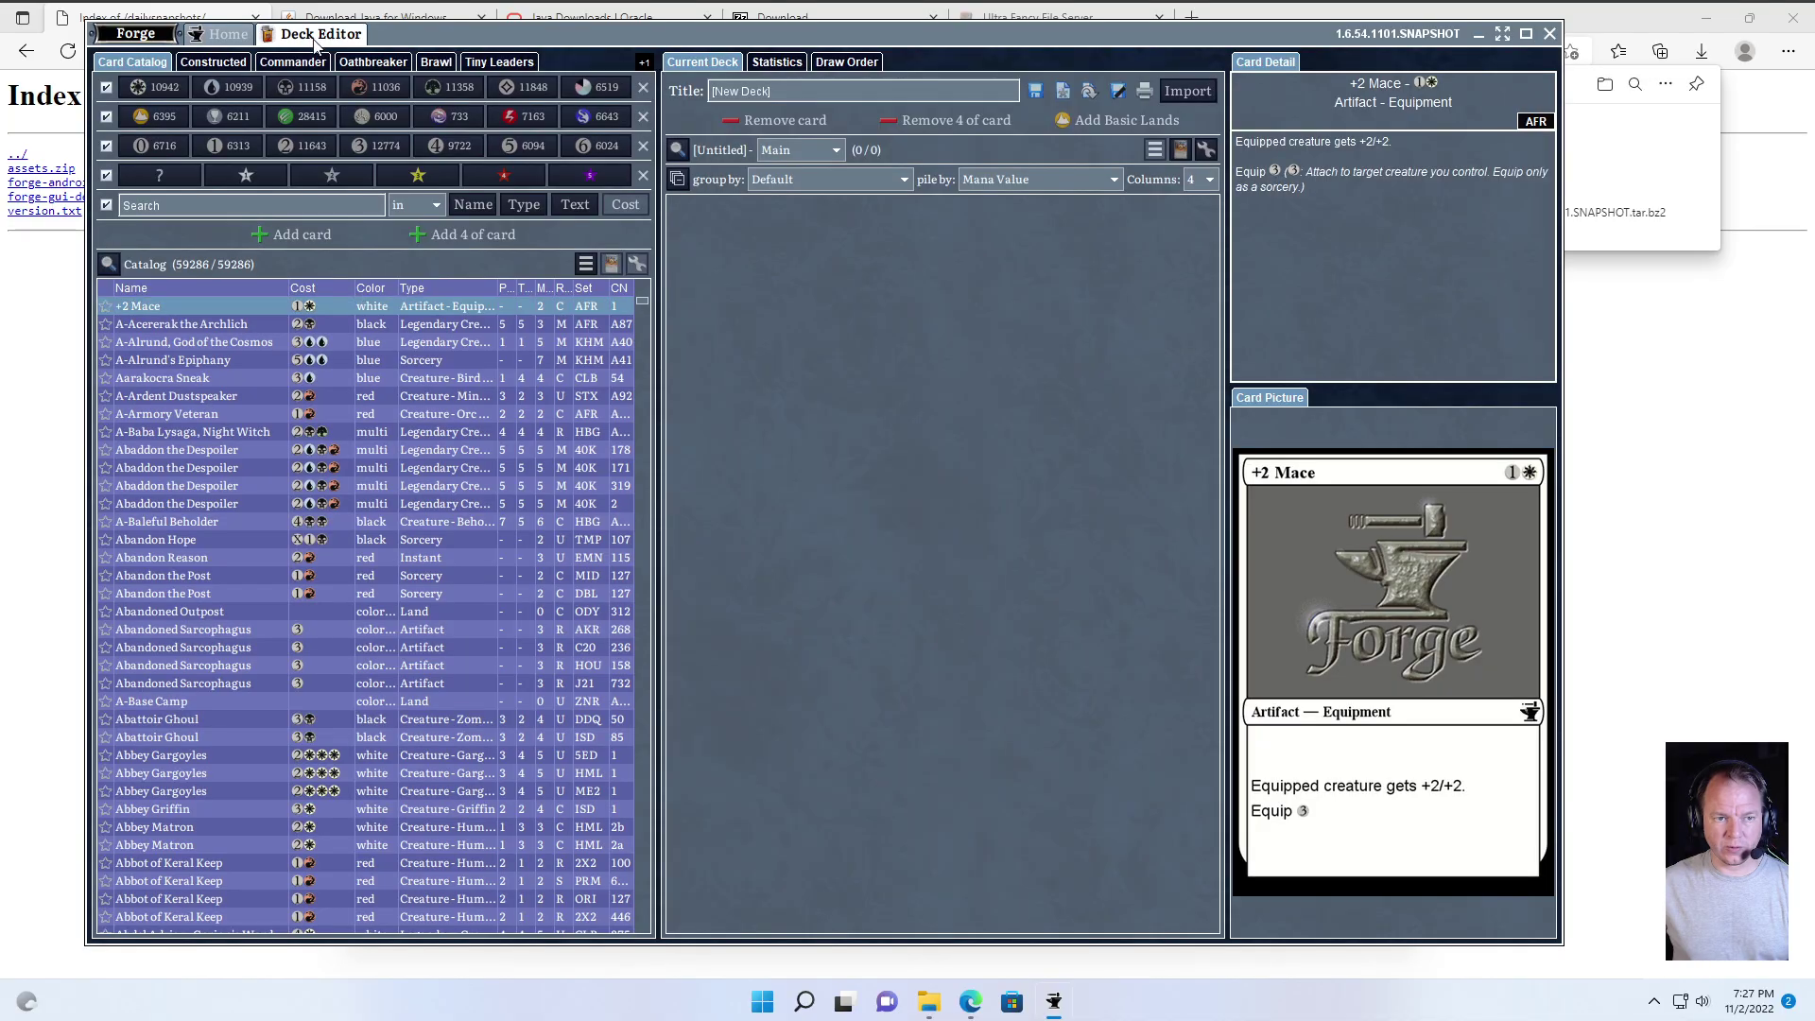
double_click(183, 504)
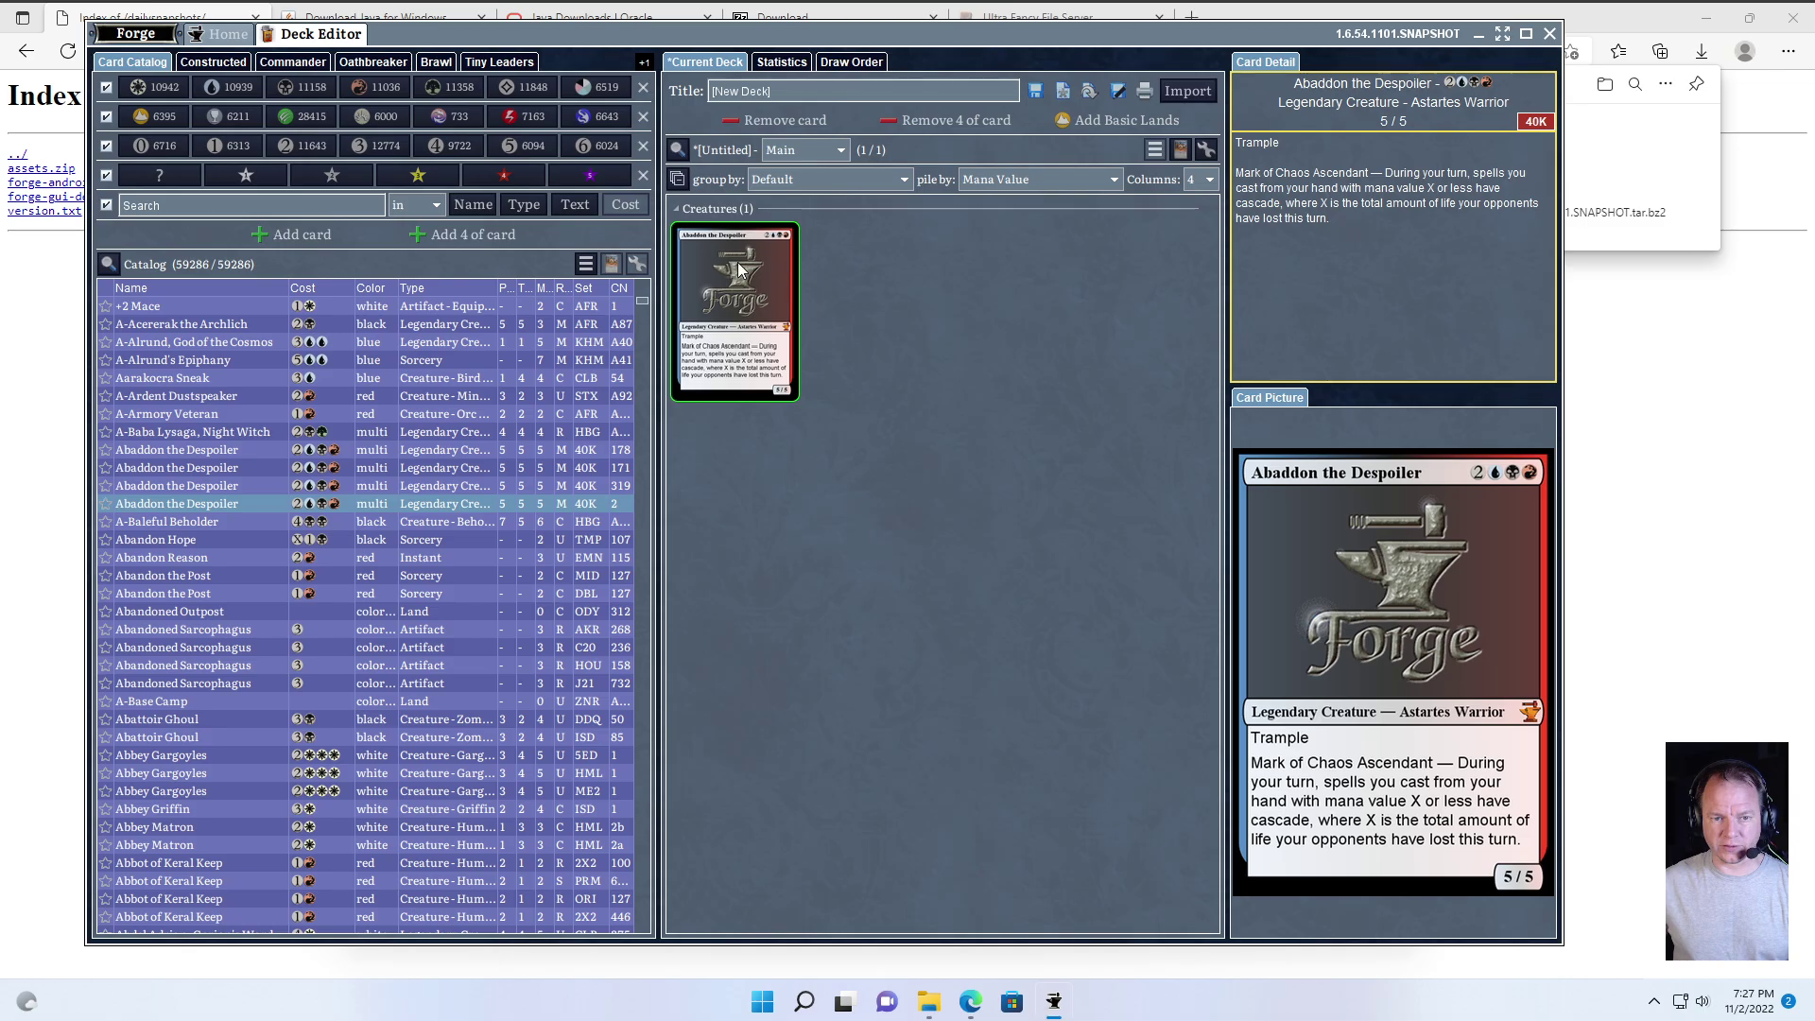
double_click(181, 629)
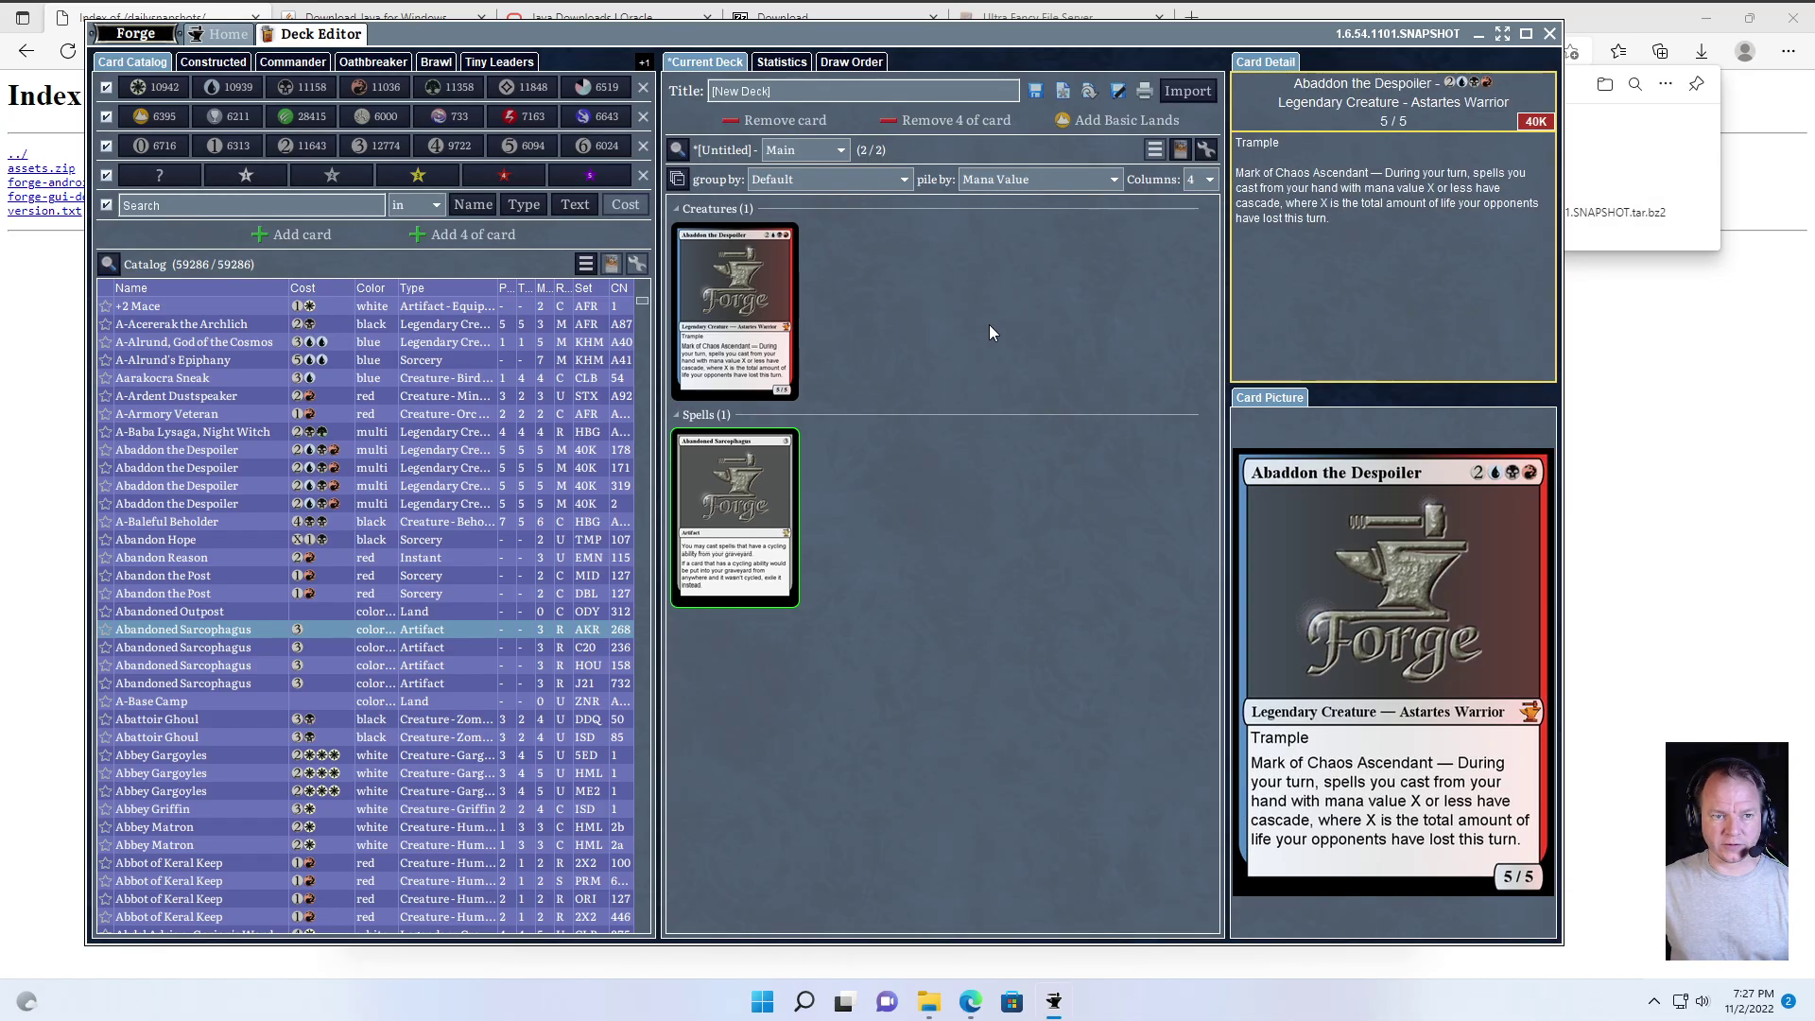
- Exit Forge, then launch forge-adventure from the Forge folder and enter Classic Mode
left_click(1549, 34)
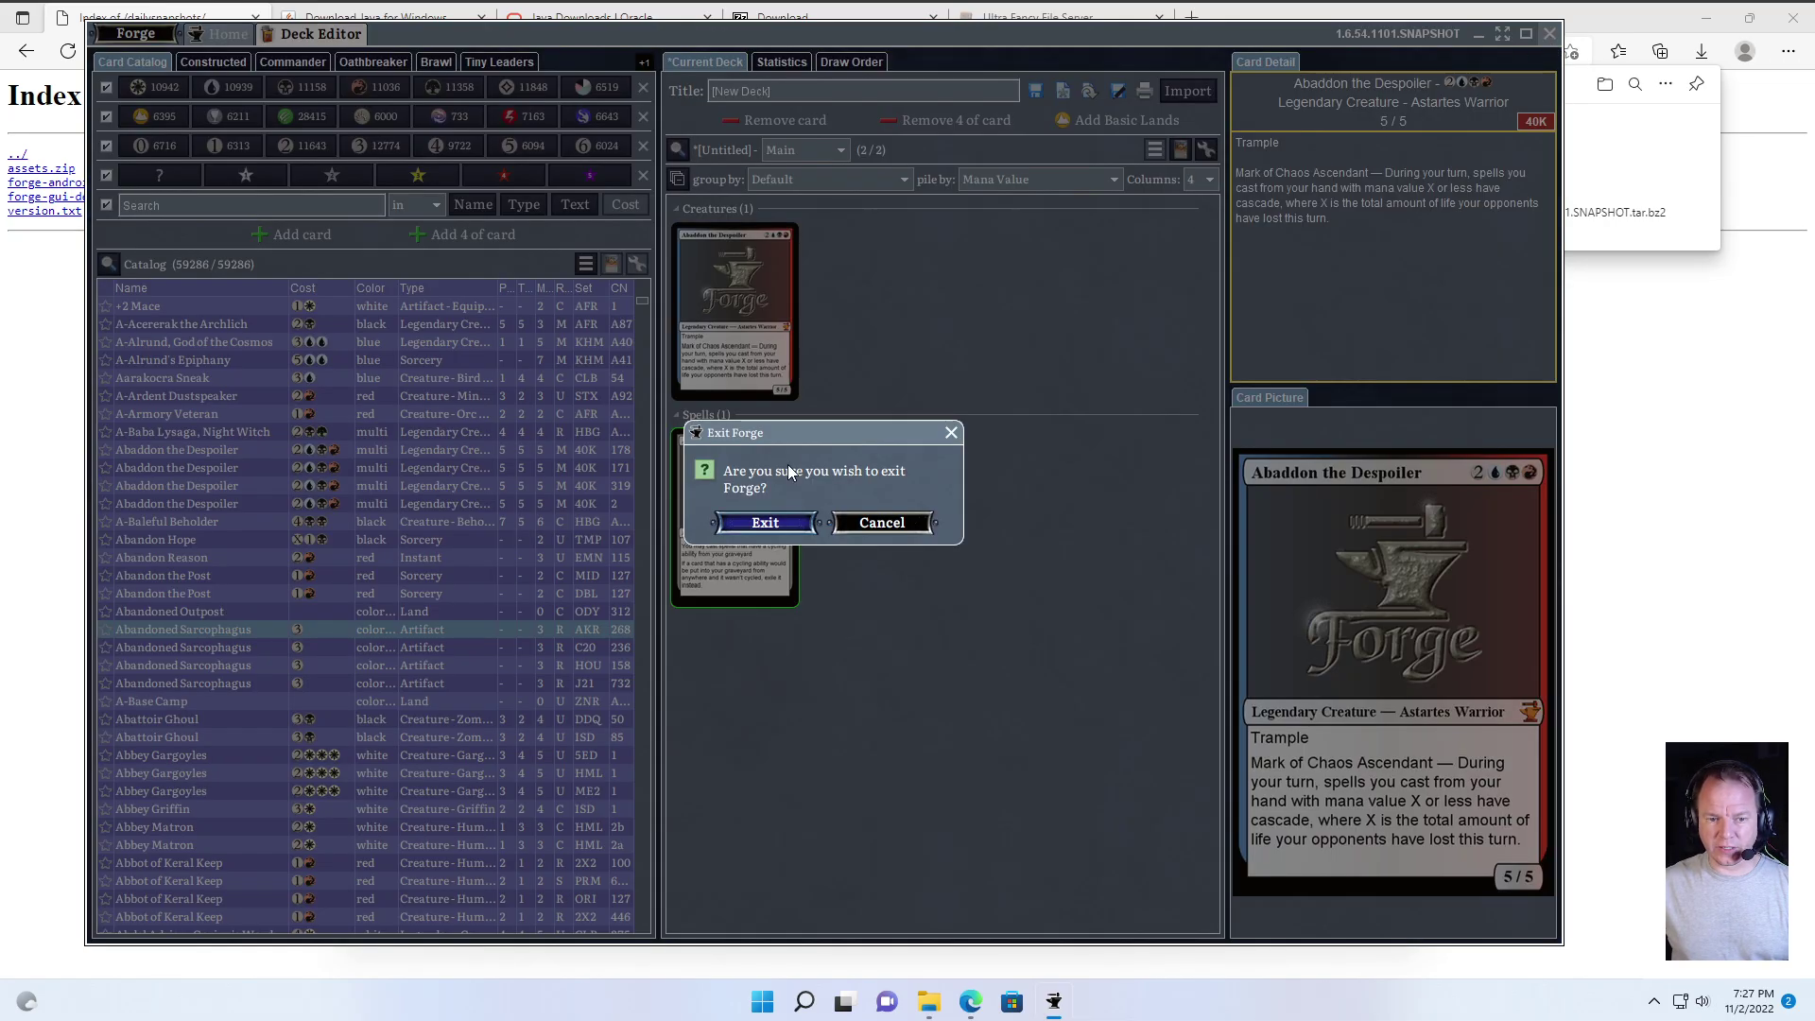
left_click(794, 522)
left_click(819, 522)
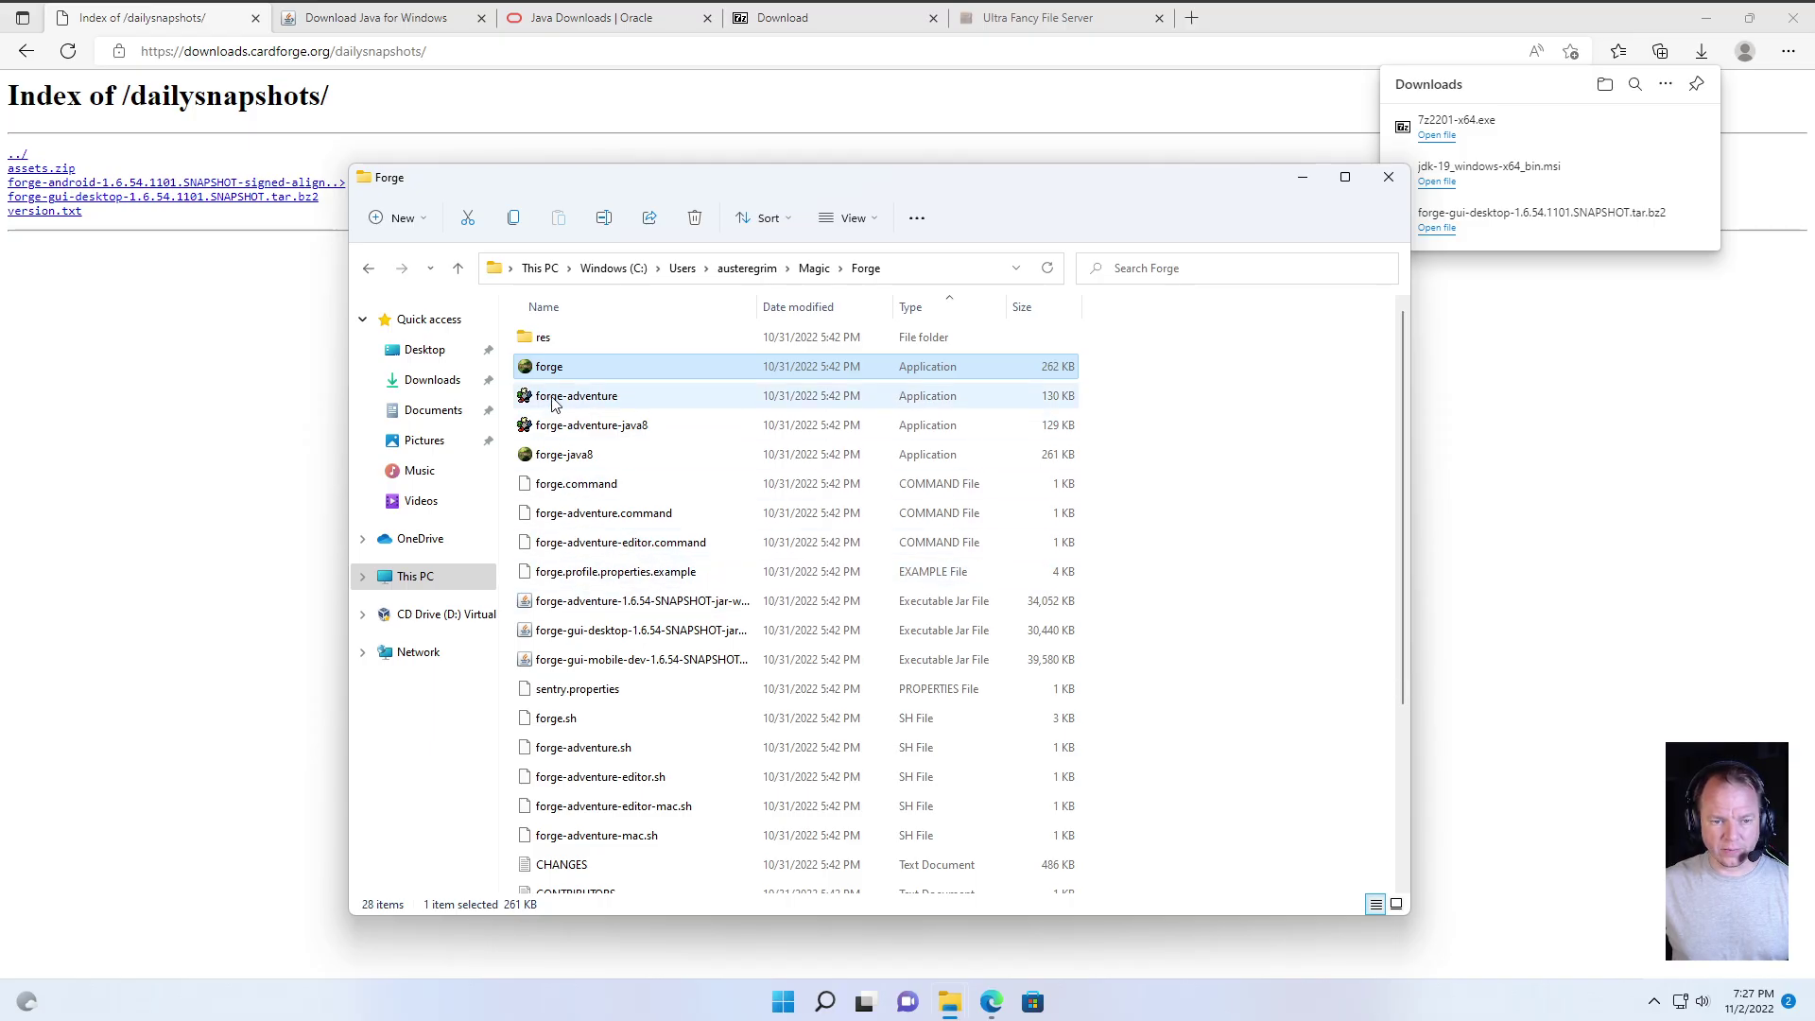
left_click(630, 397)
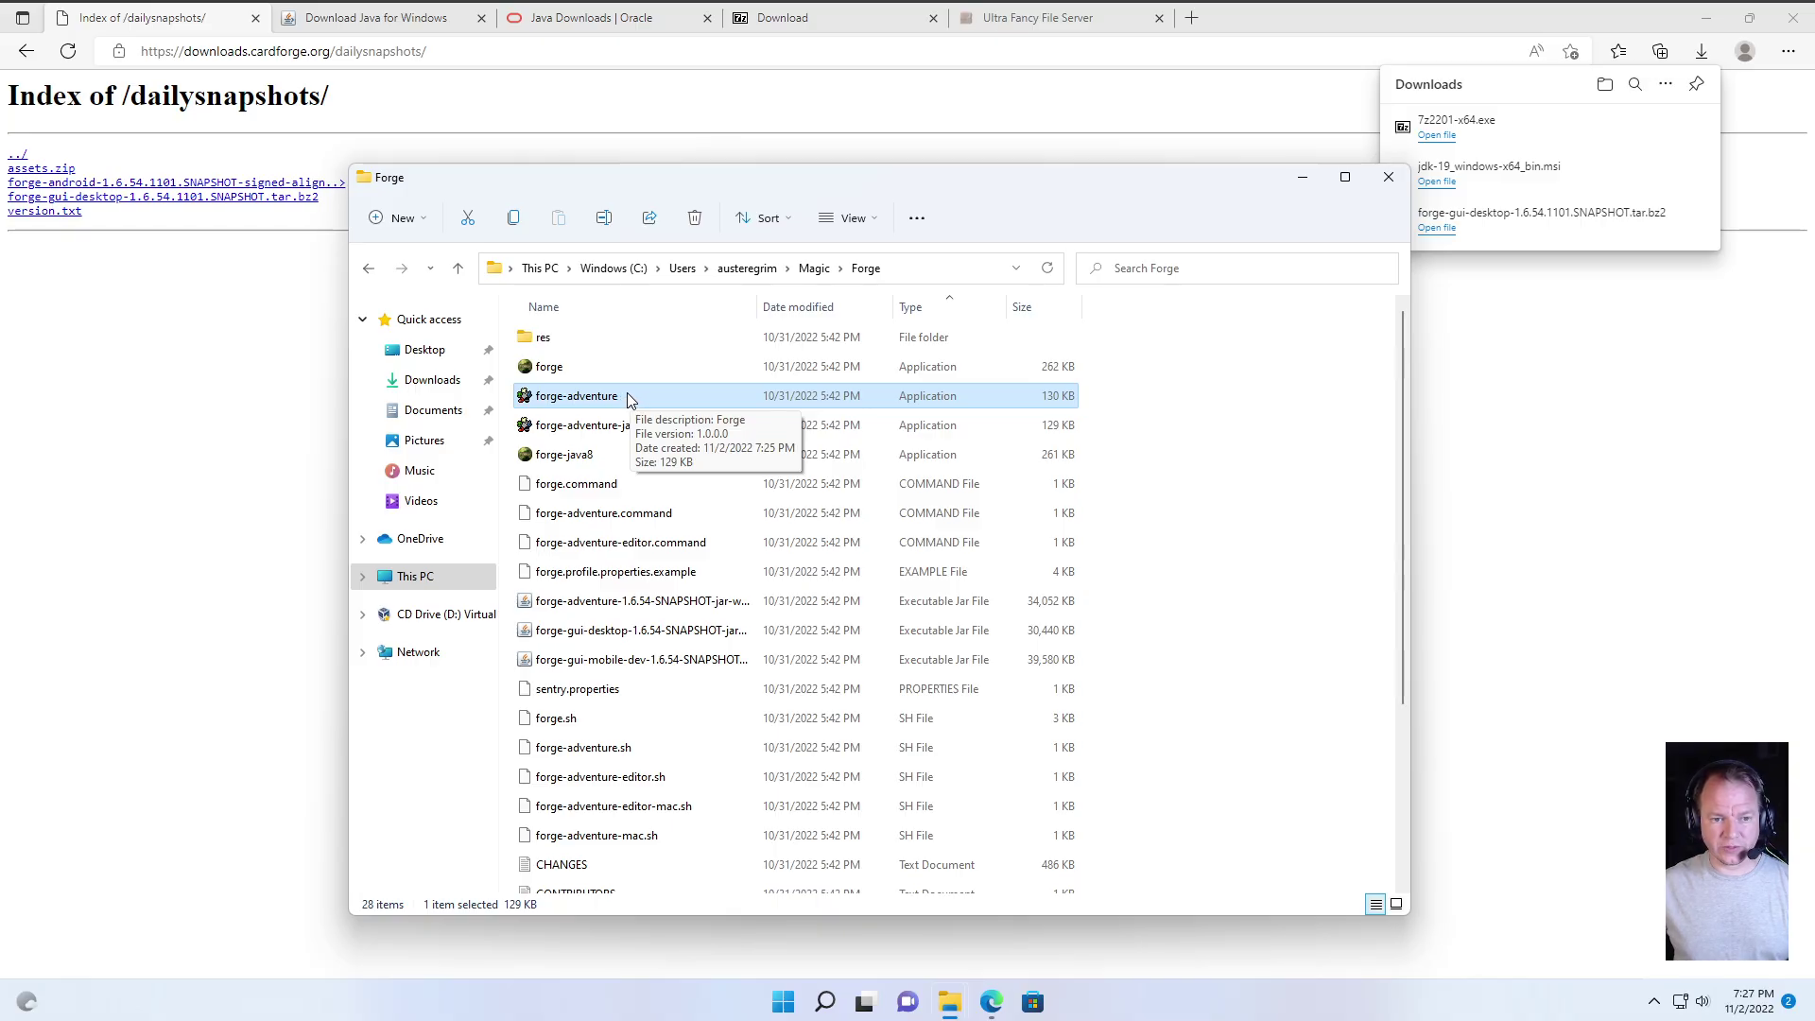
double_click(627, 396)
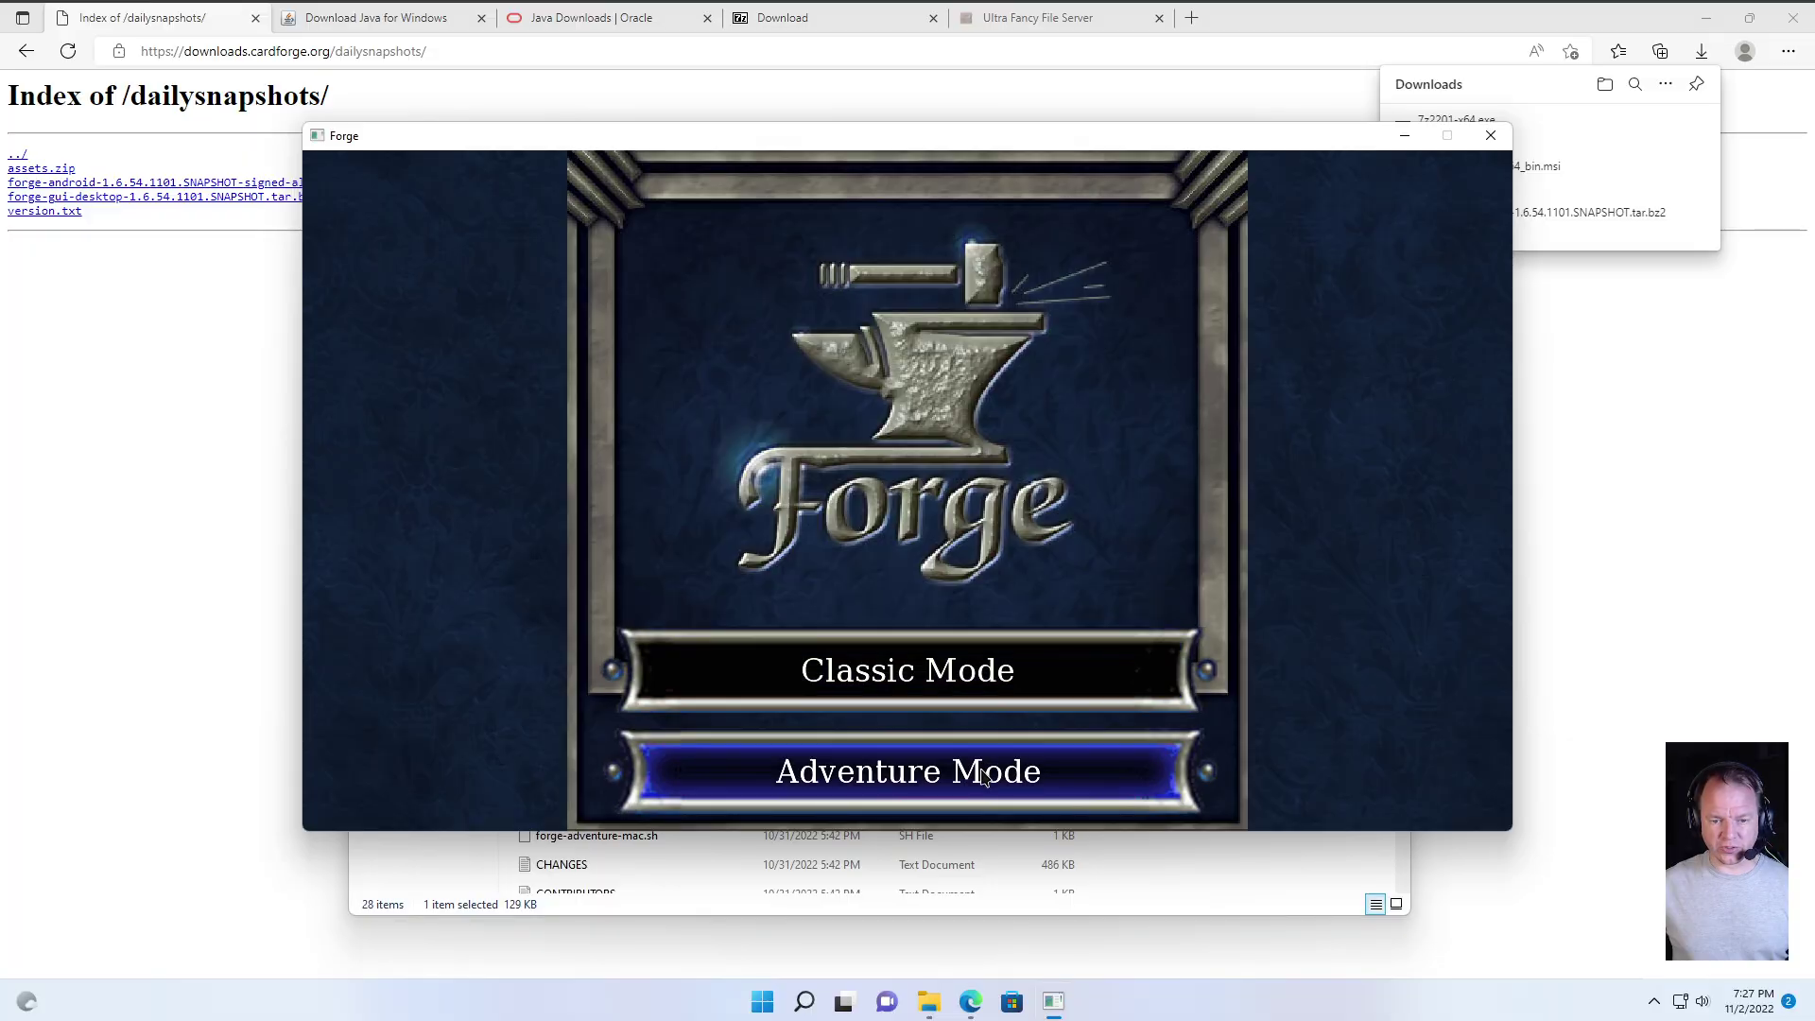
left_click(969, 673)
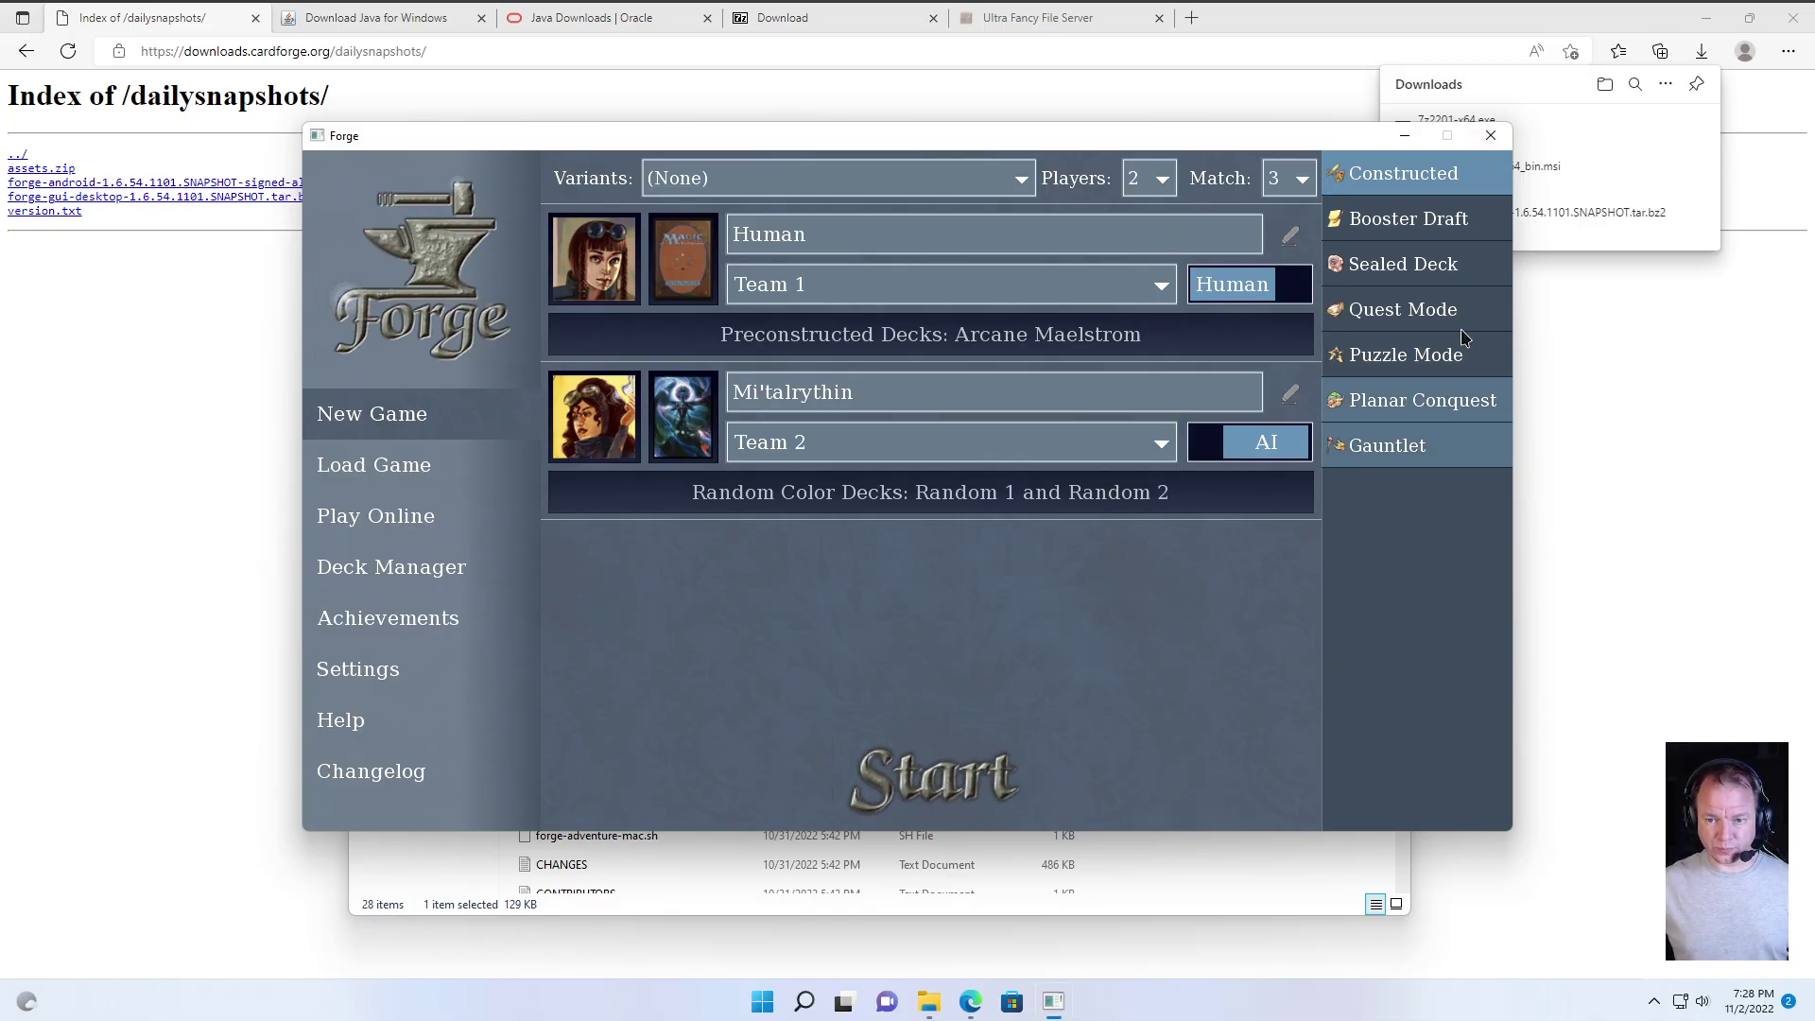
- View the Deck Manager and look through the gameplay and advanced options in the Settings
left_click(388, 579)
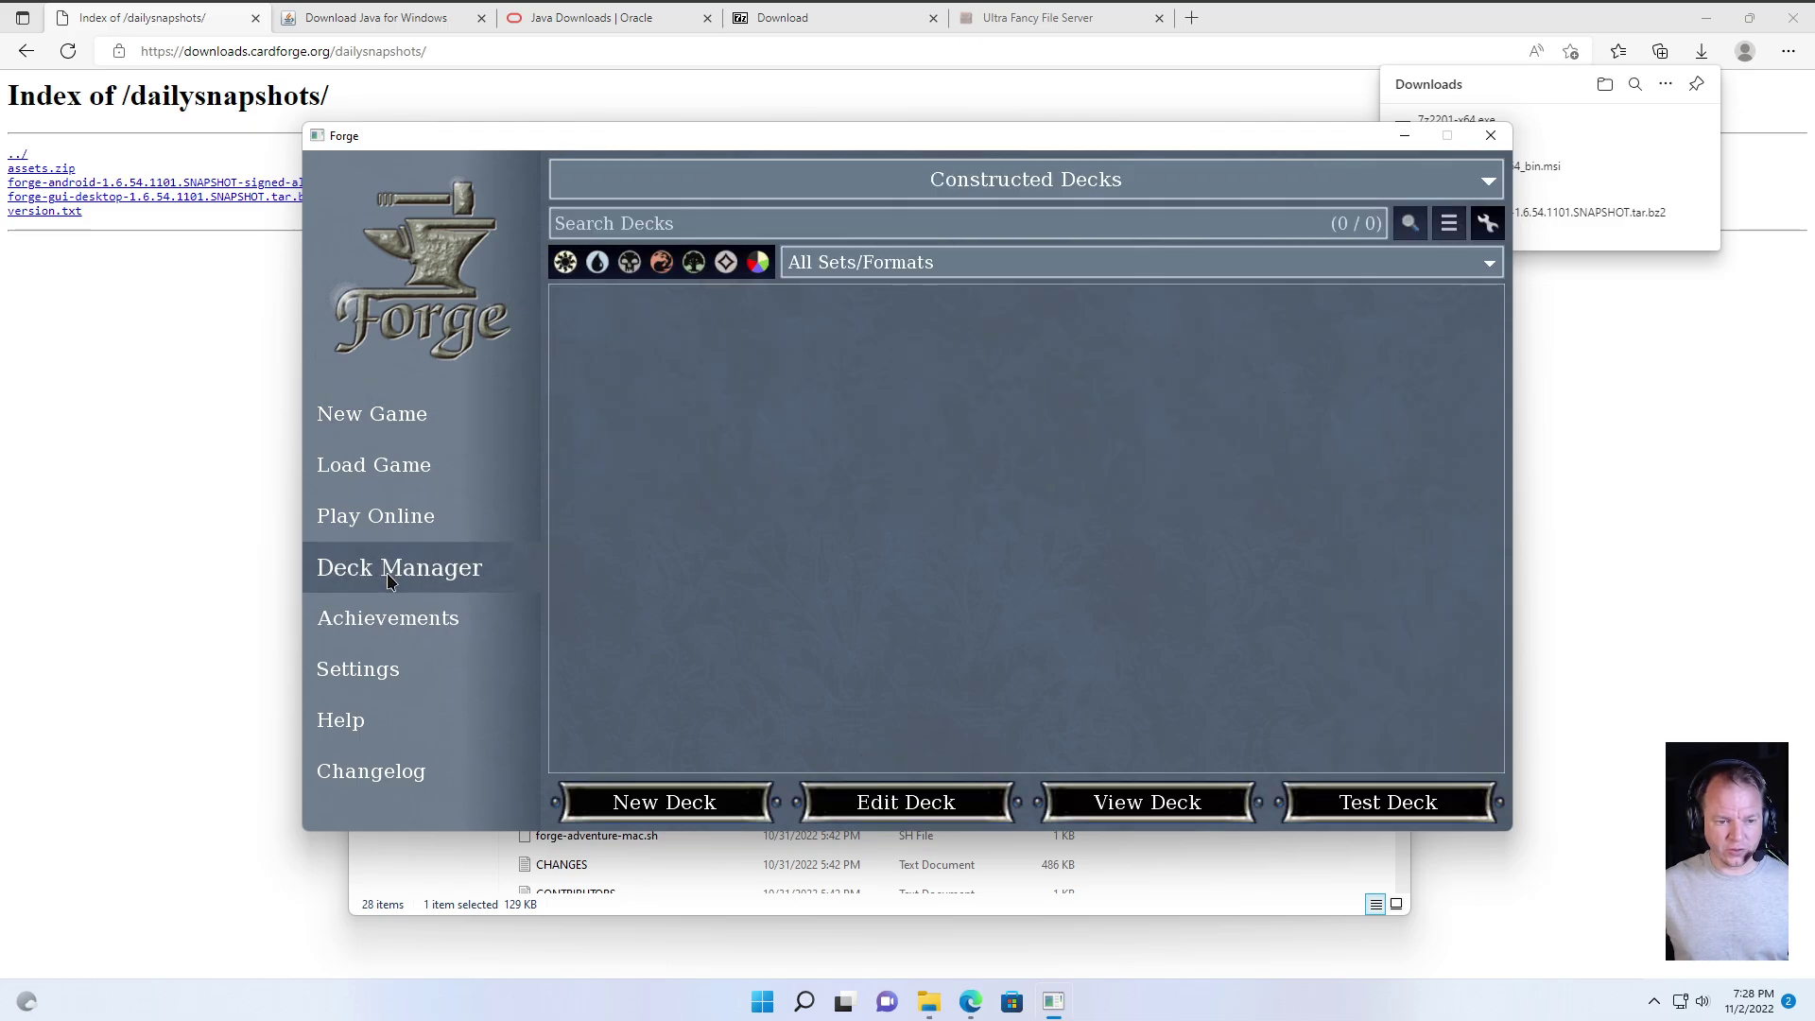
left_click(380, 667)
scroll(814, 592, "down", 15)
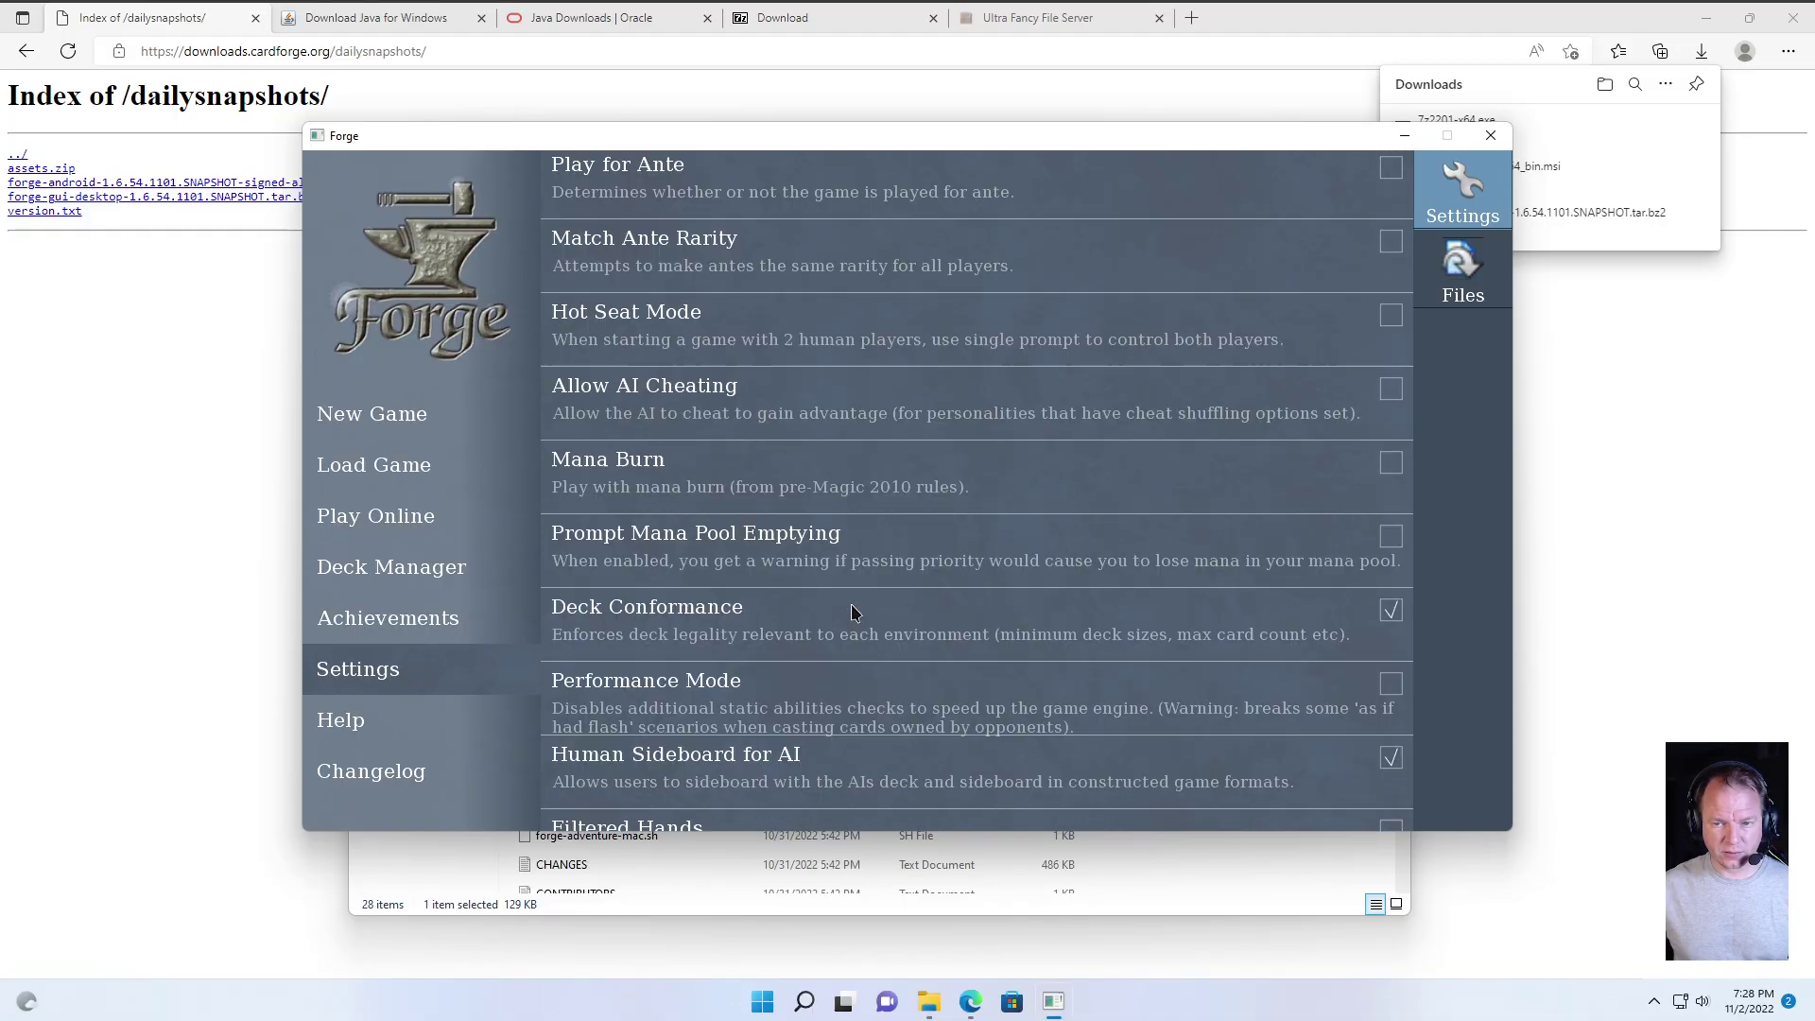
scroll(833, 615, "down", 6)
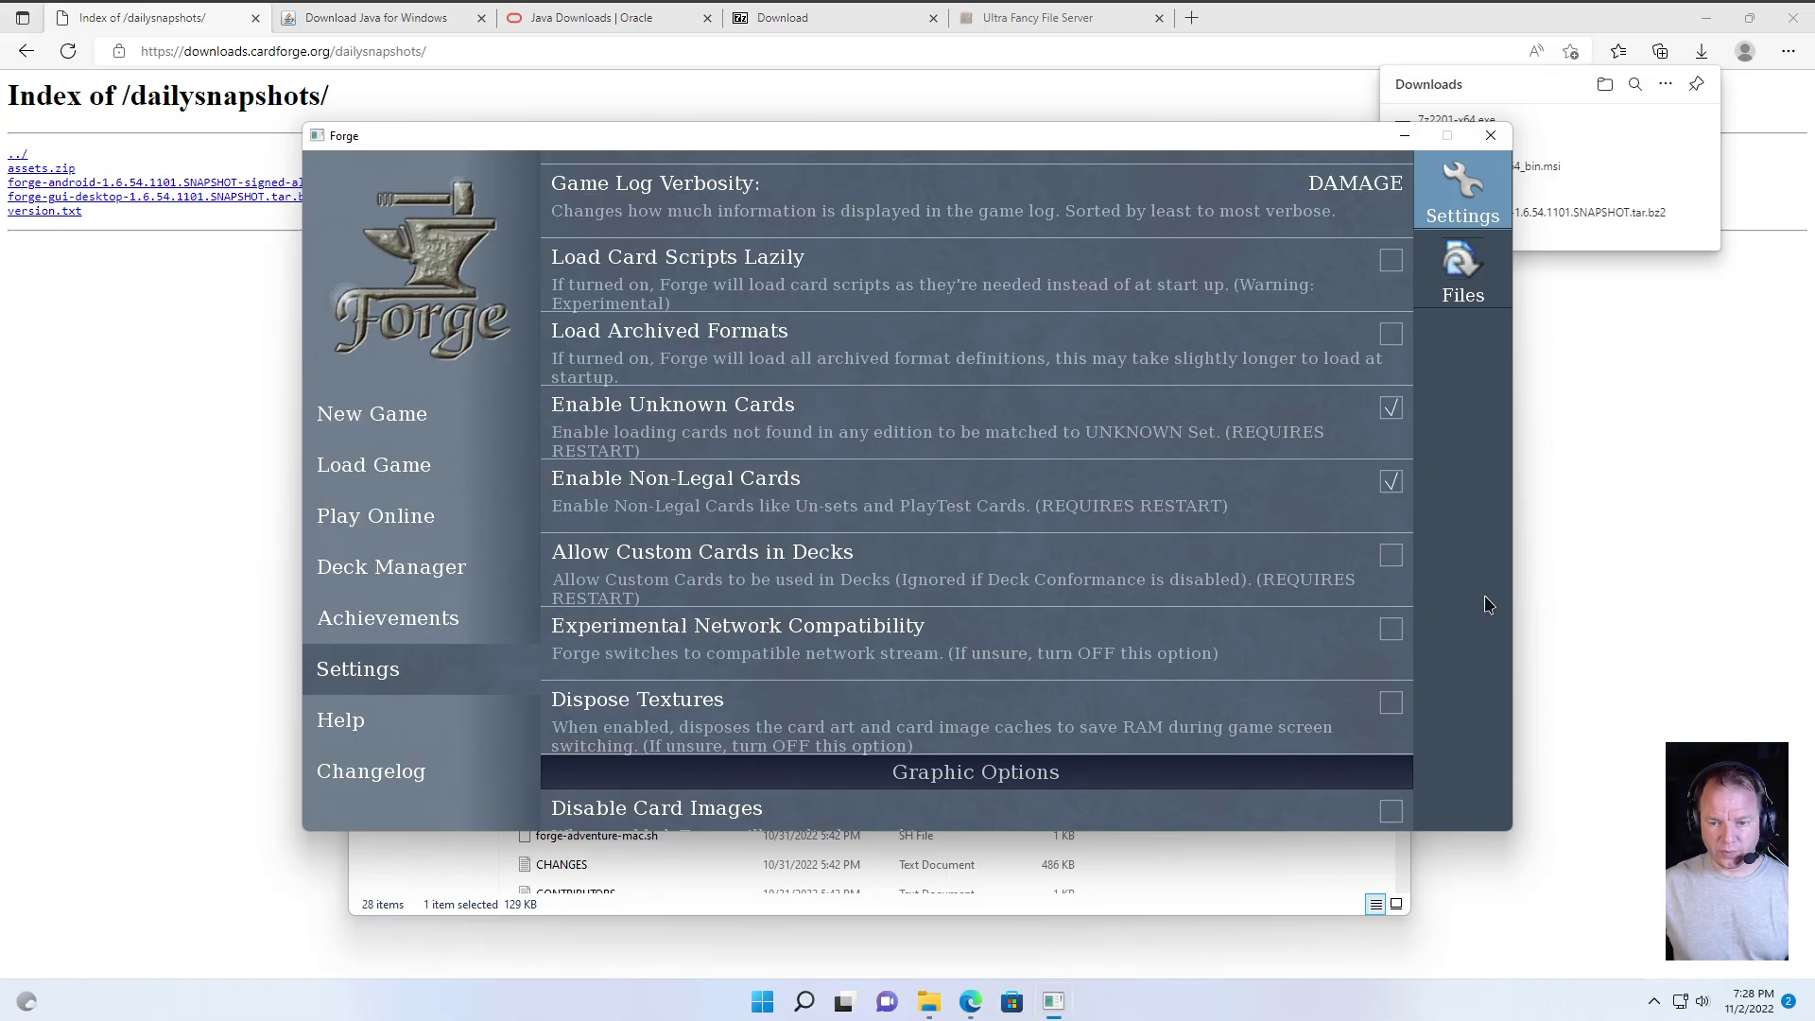
- Leave Classic Mode for Adventure mode and exit Forge from its main menu
key("Escape")
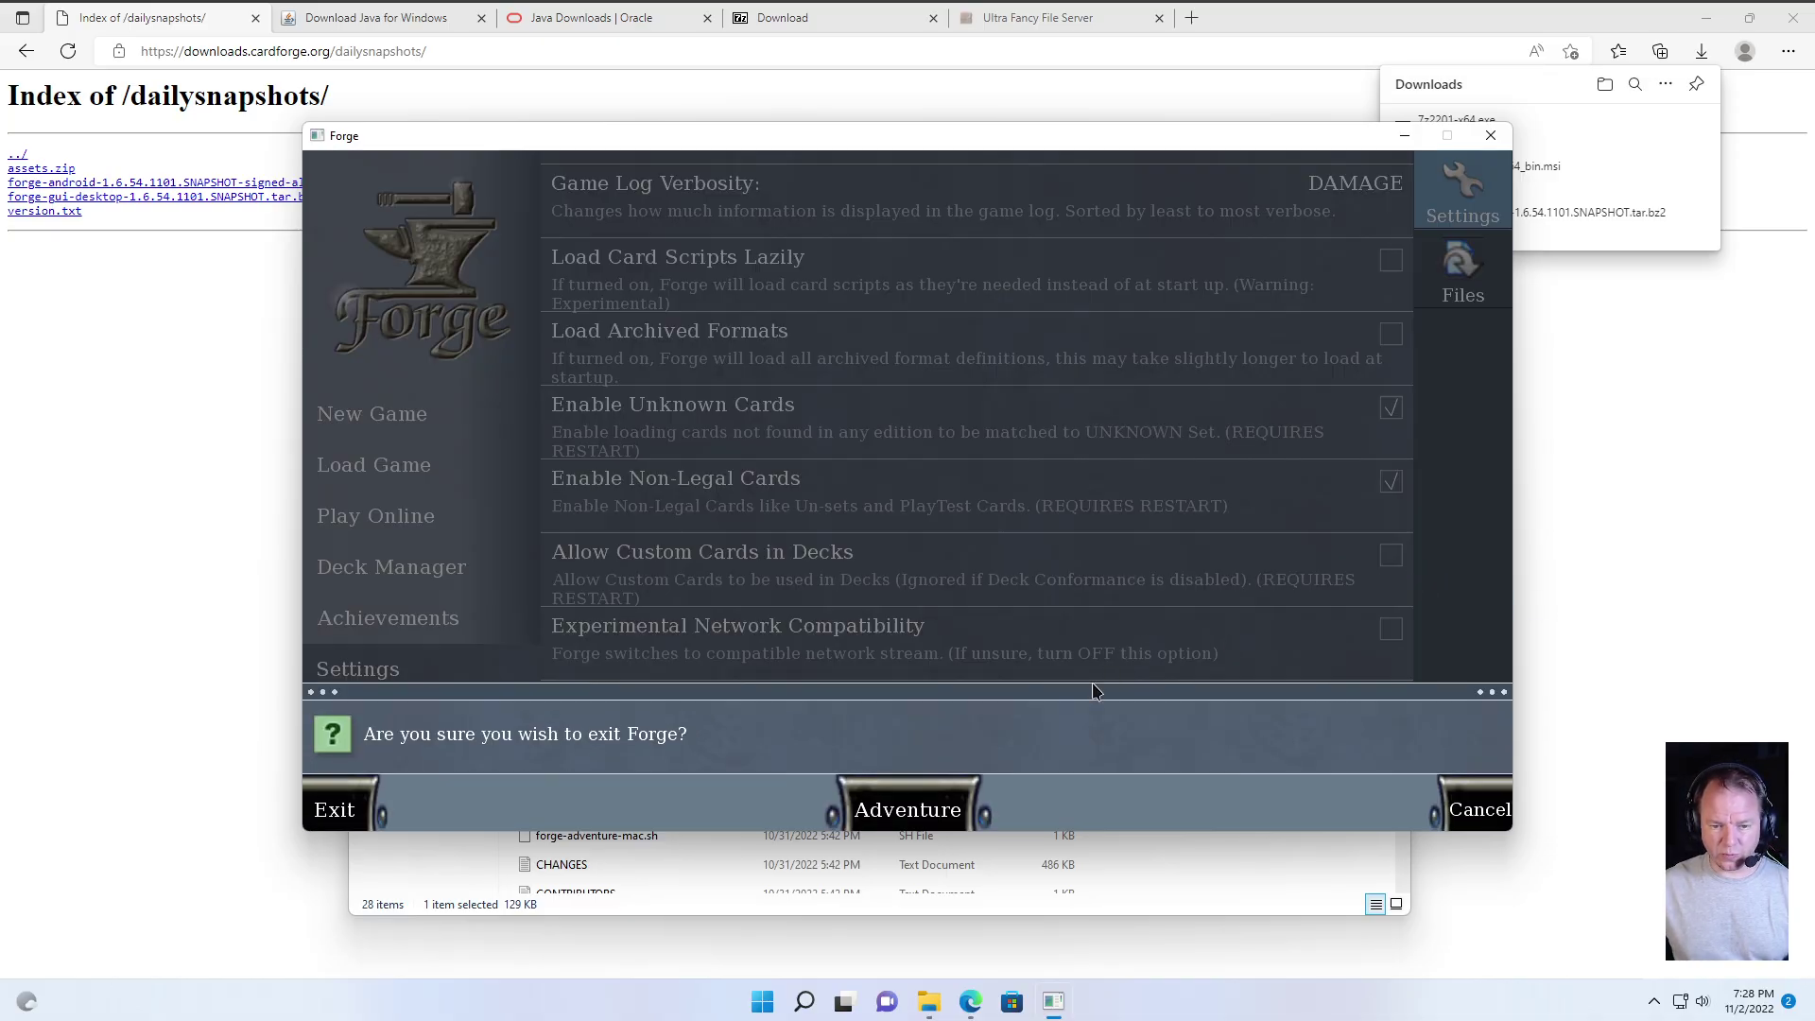
left_click(905, 811)
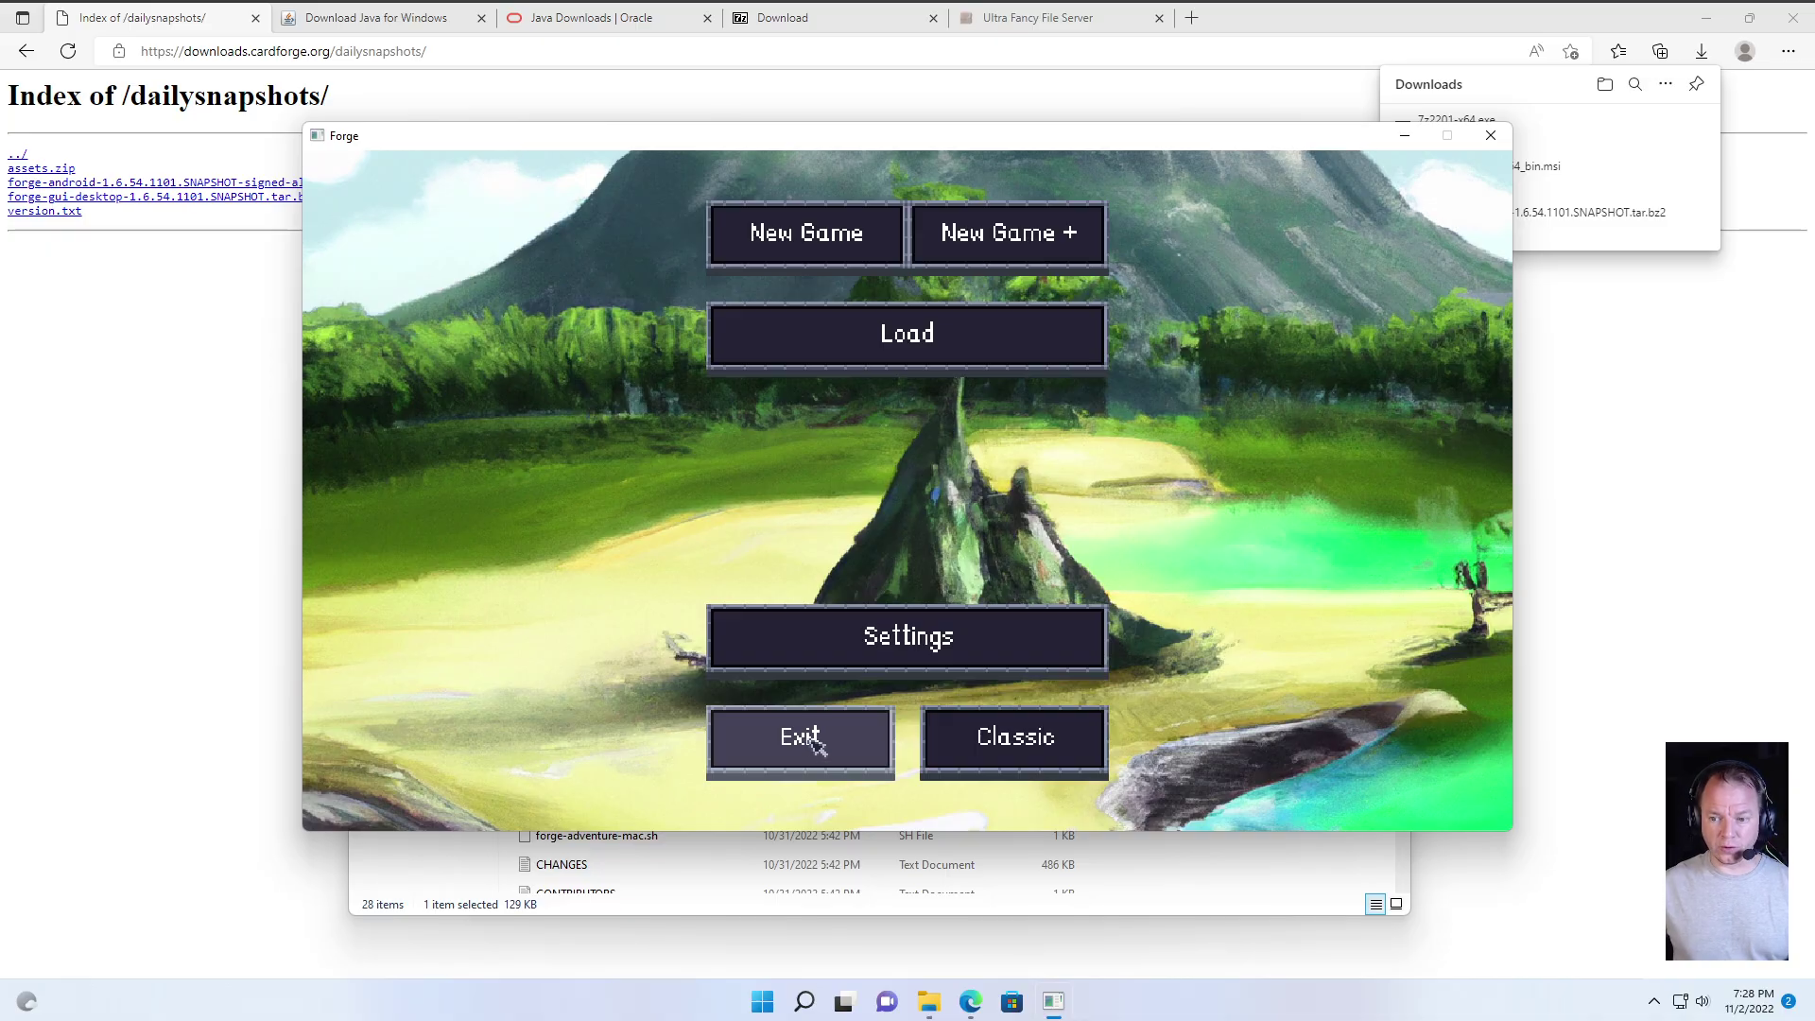
left_click(815, 742)
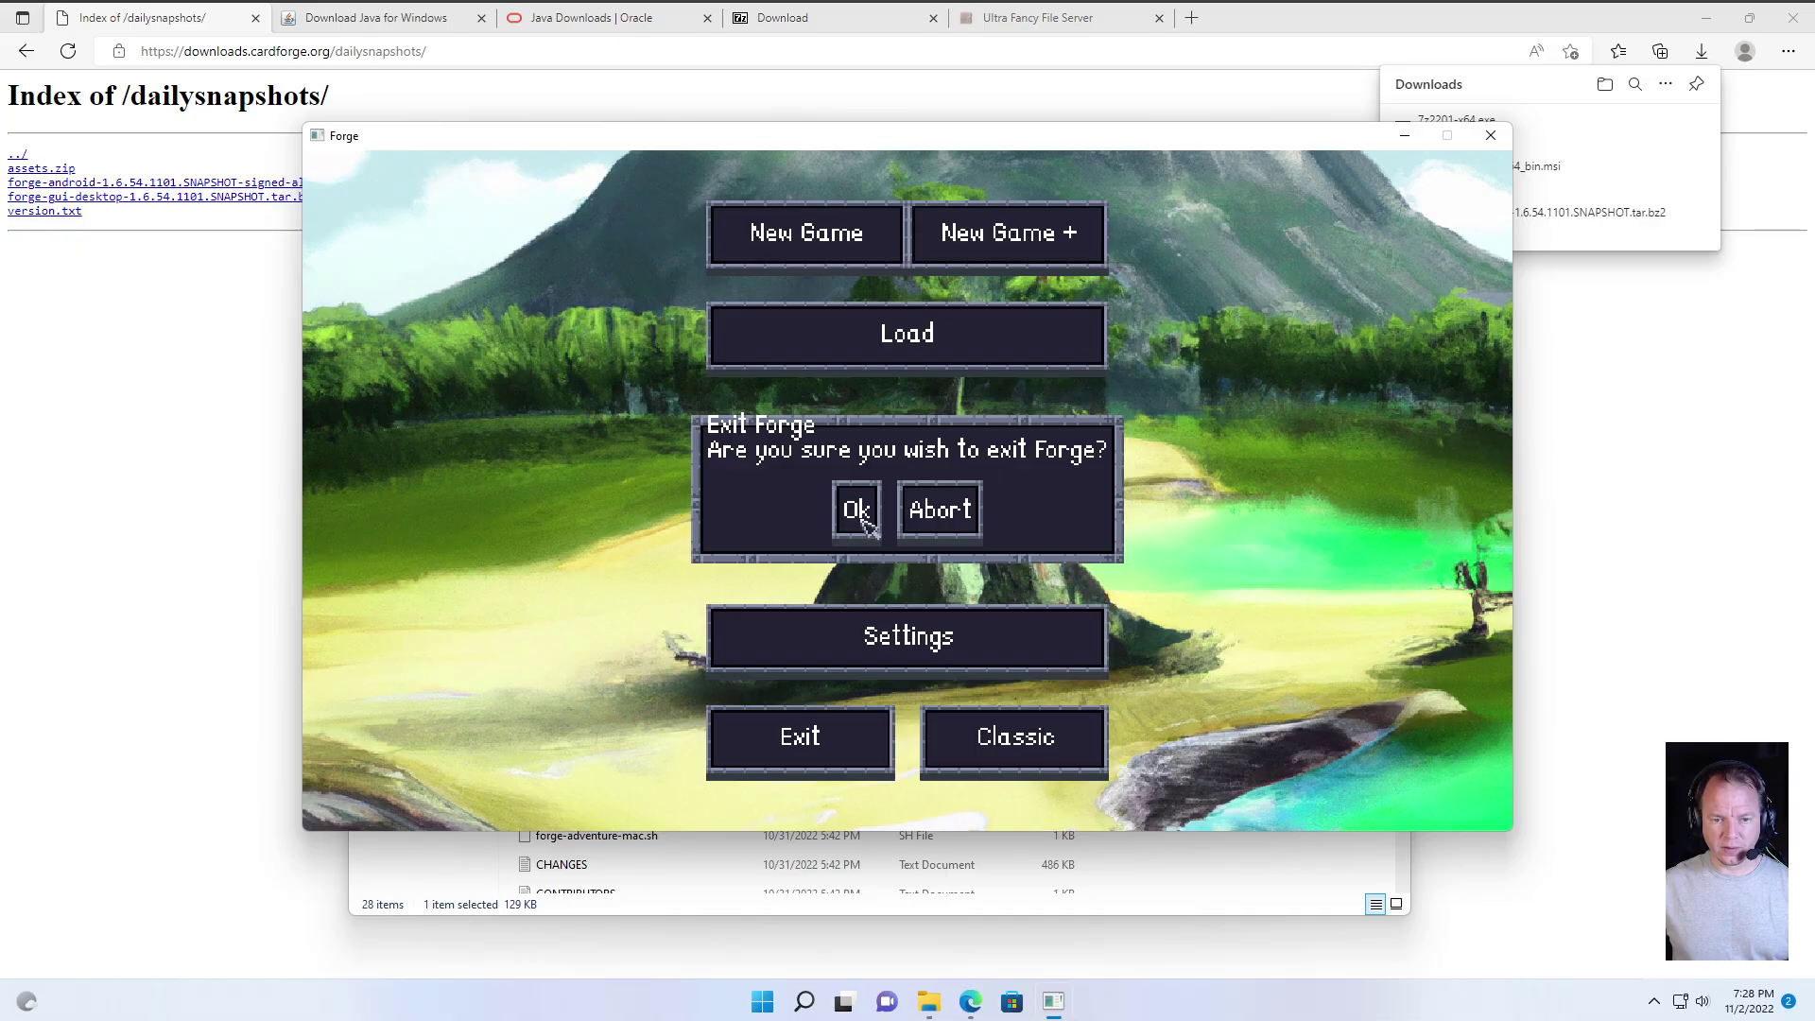
left_click(857, 510)
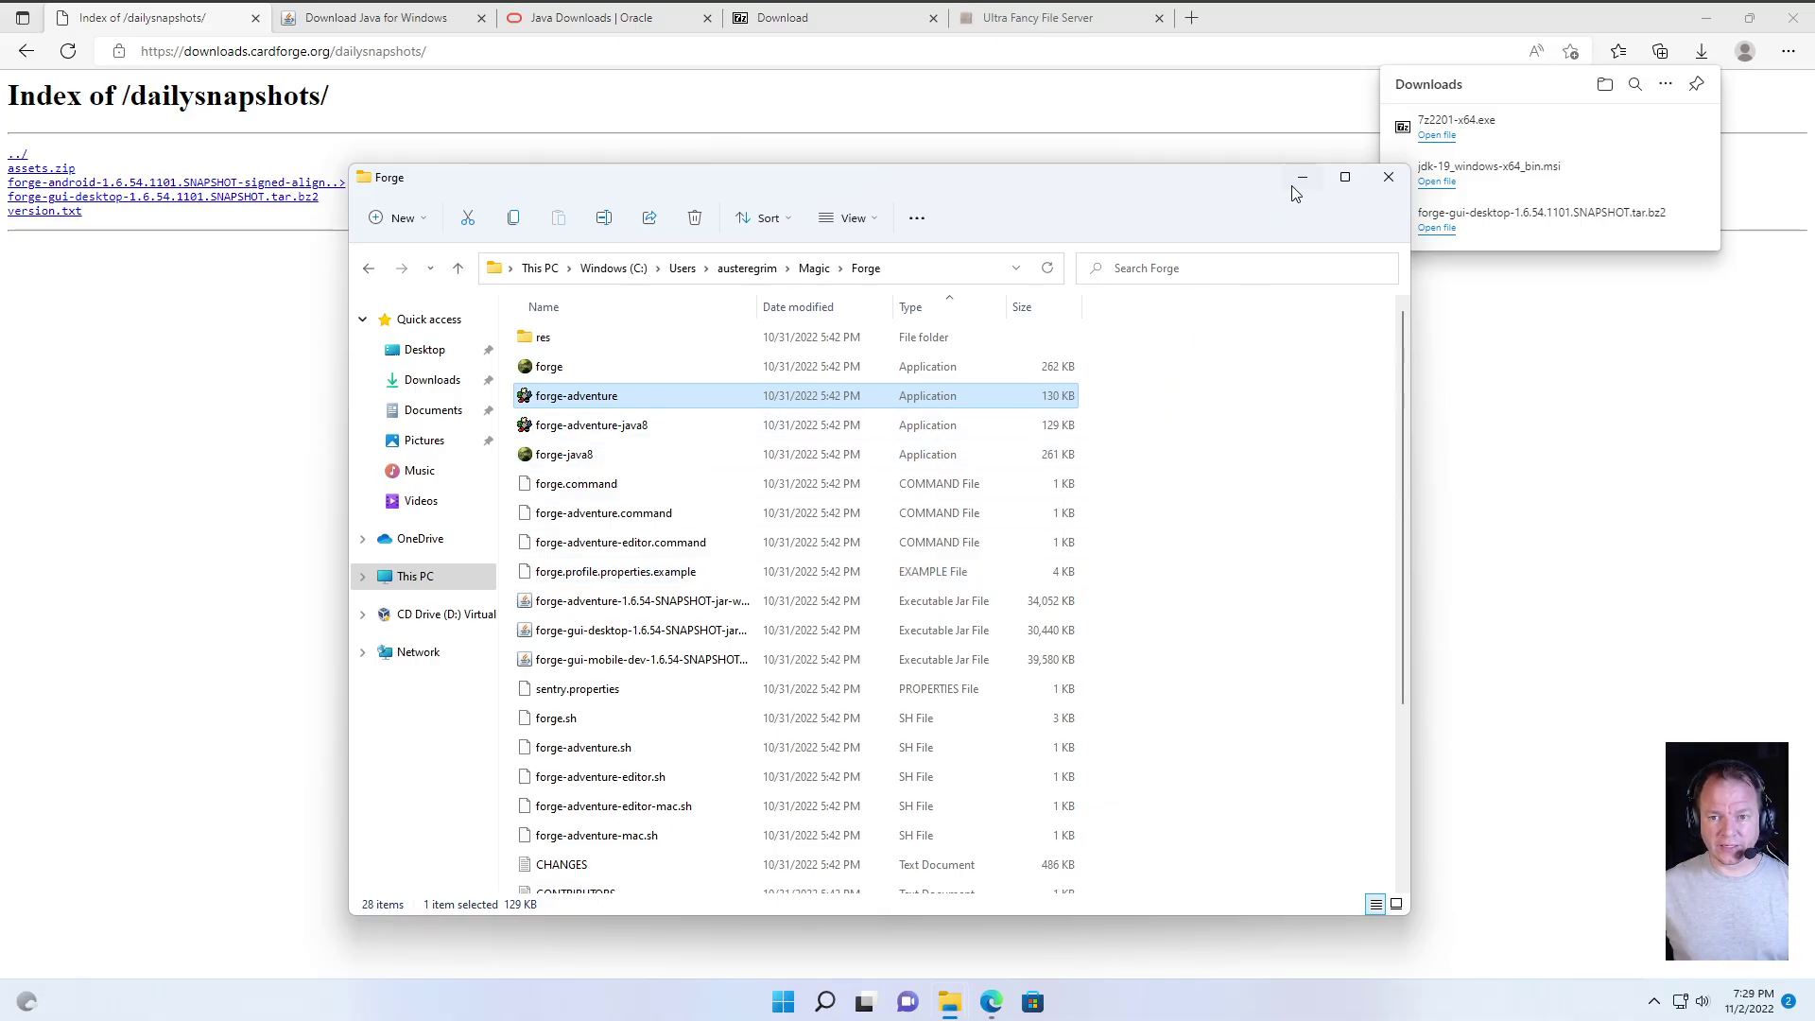
- Launch the forge application from the Forge folder and view its Deck Editor and main menu options
left_click(585, 371)
double_click(583, 371)
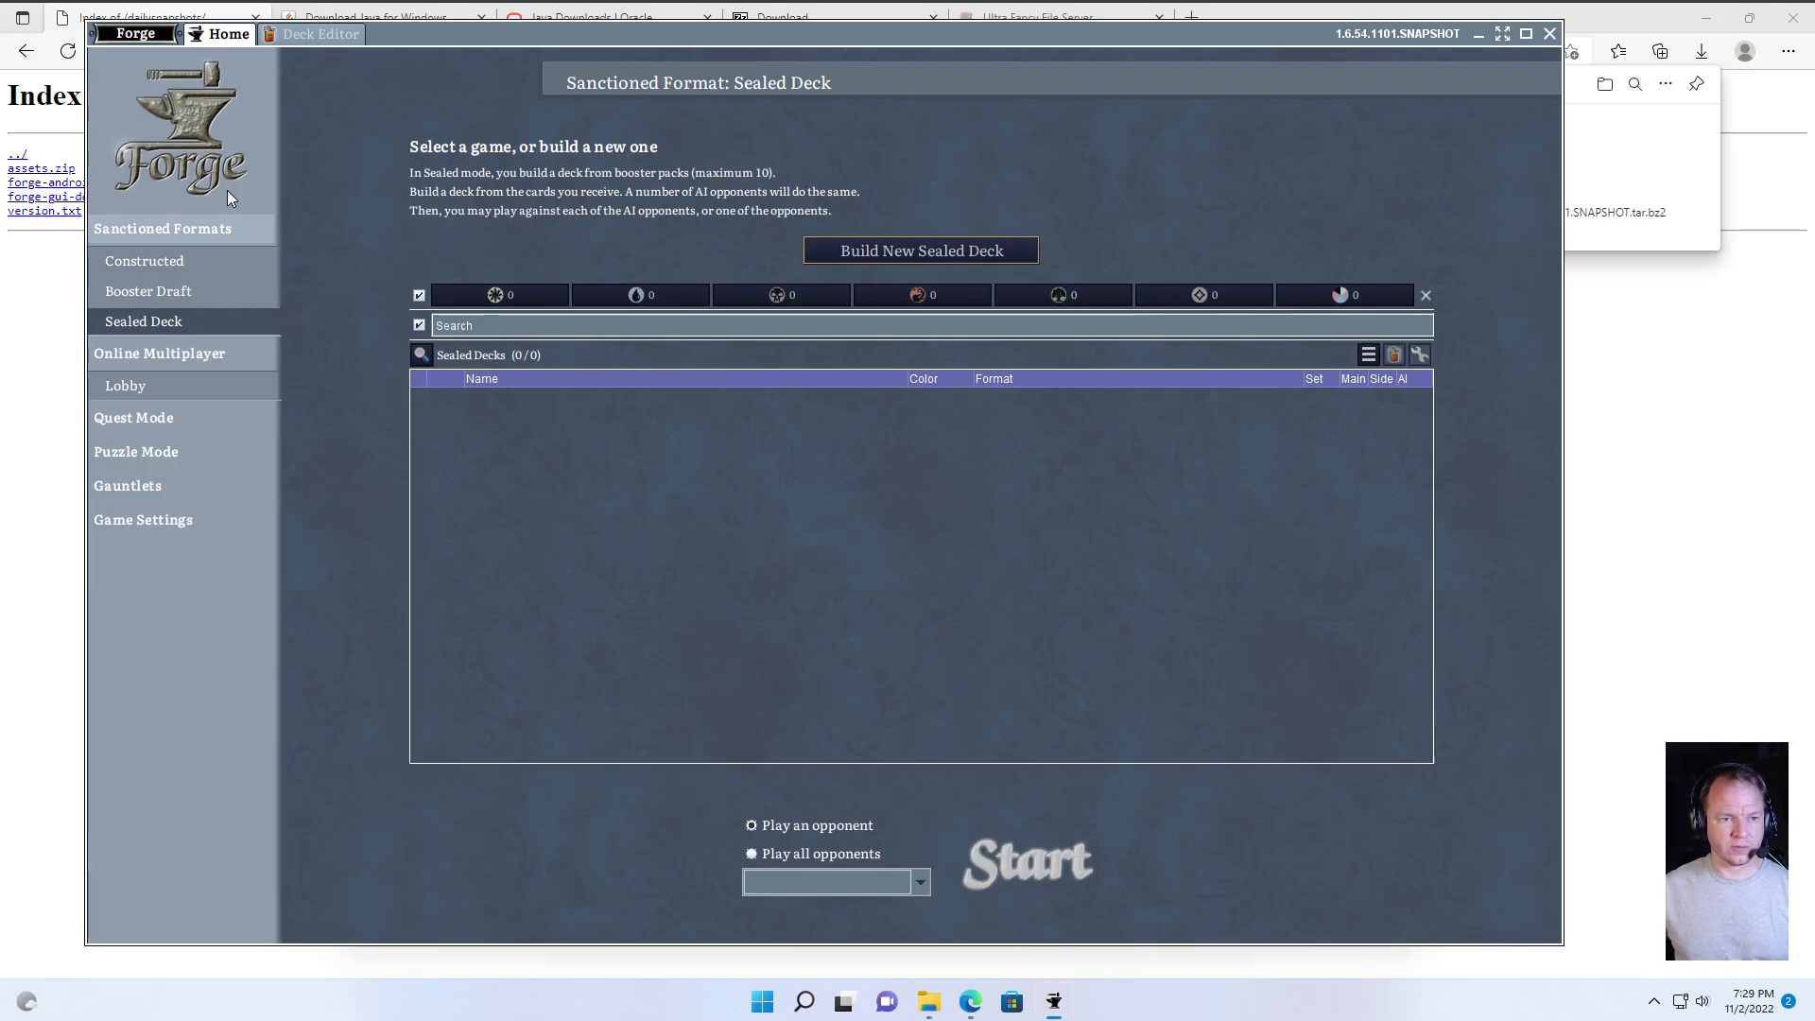
left_click(327, 37)
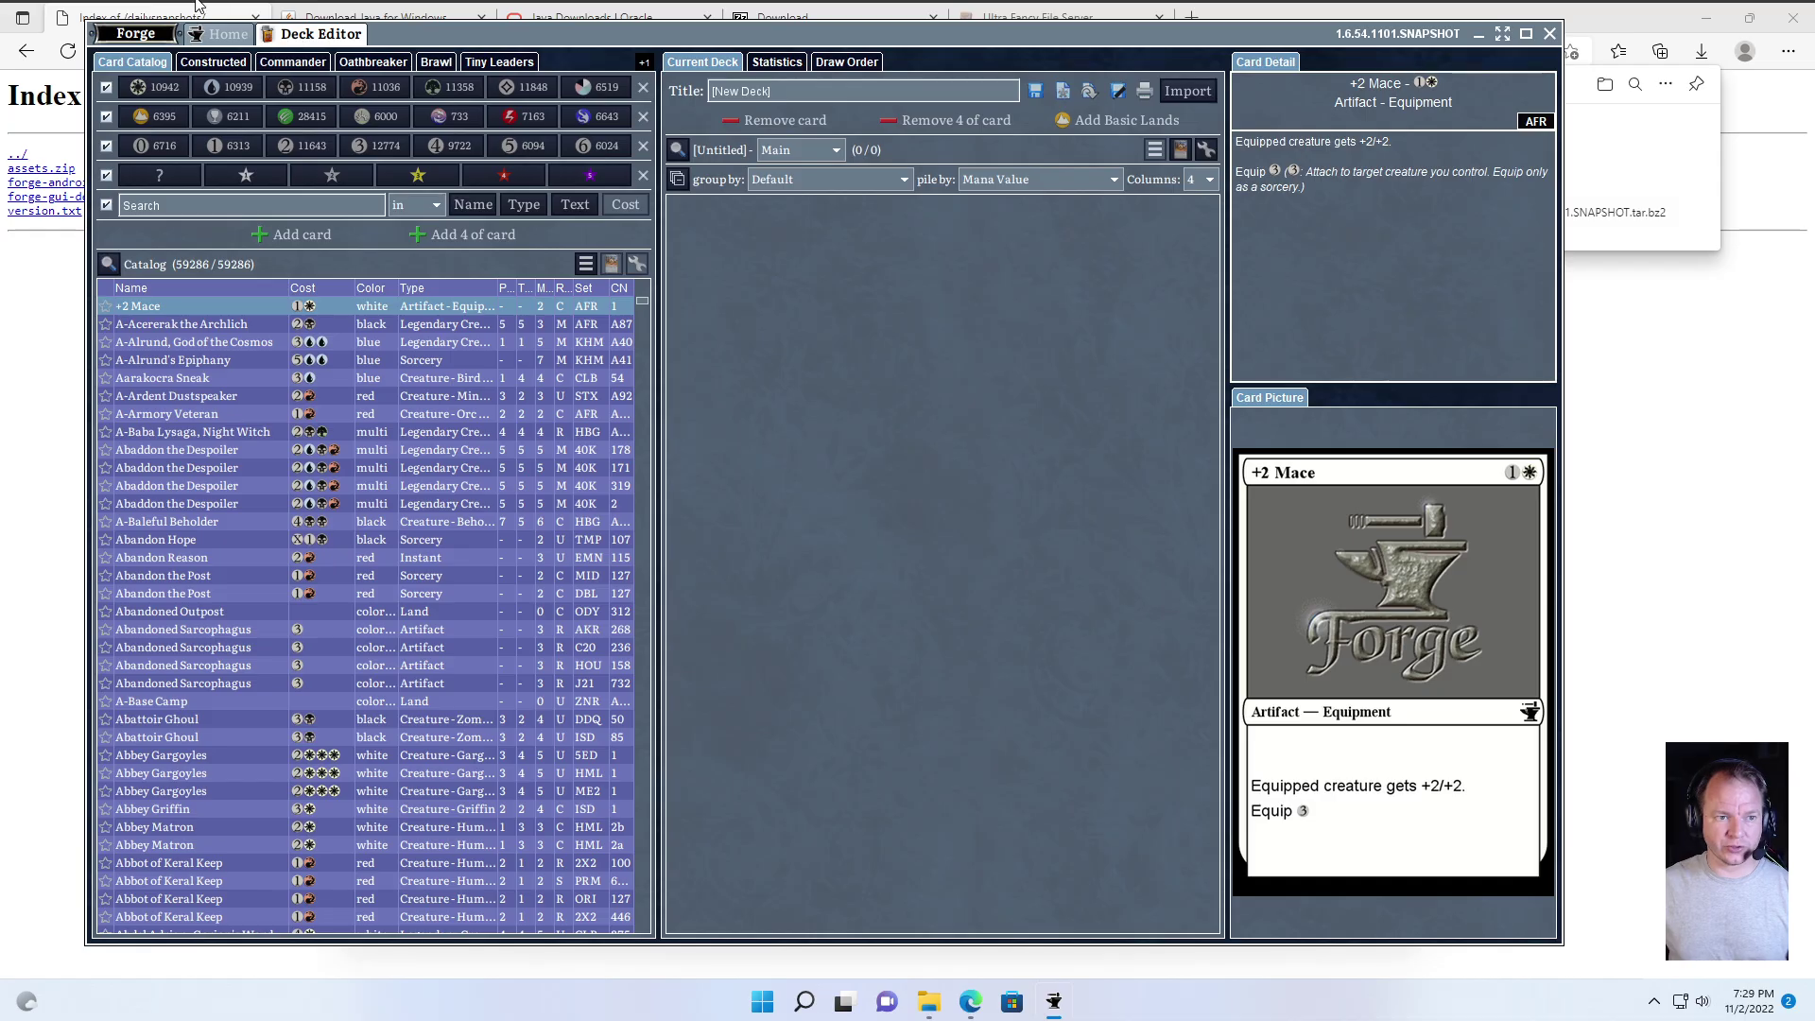
left_click(142, 34)
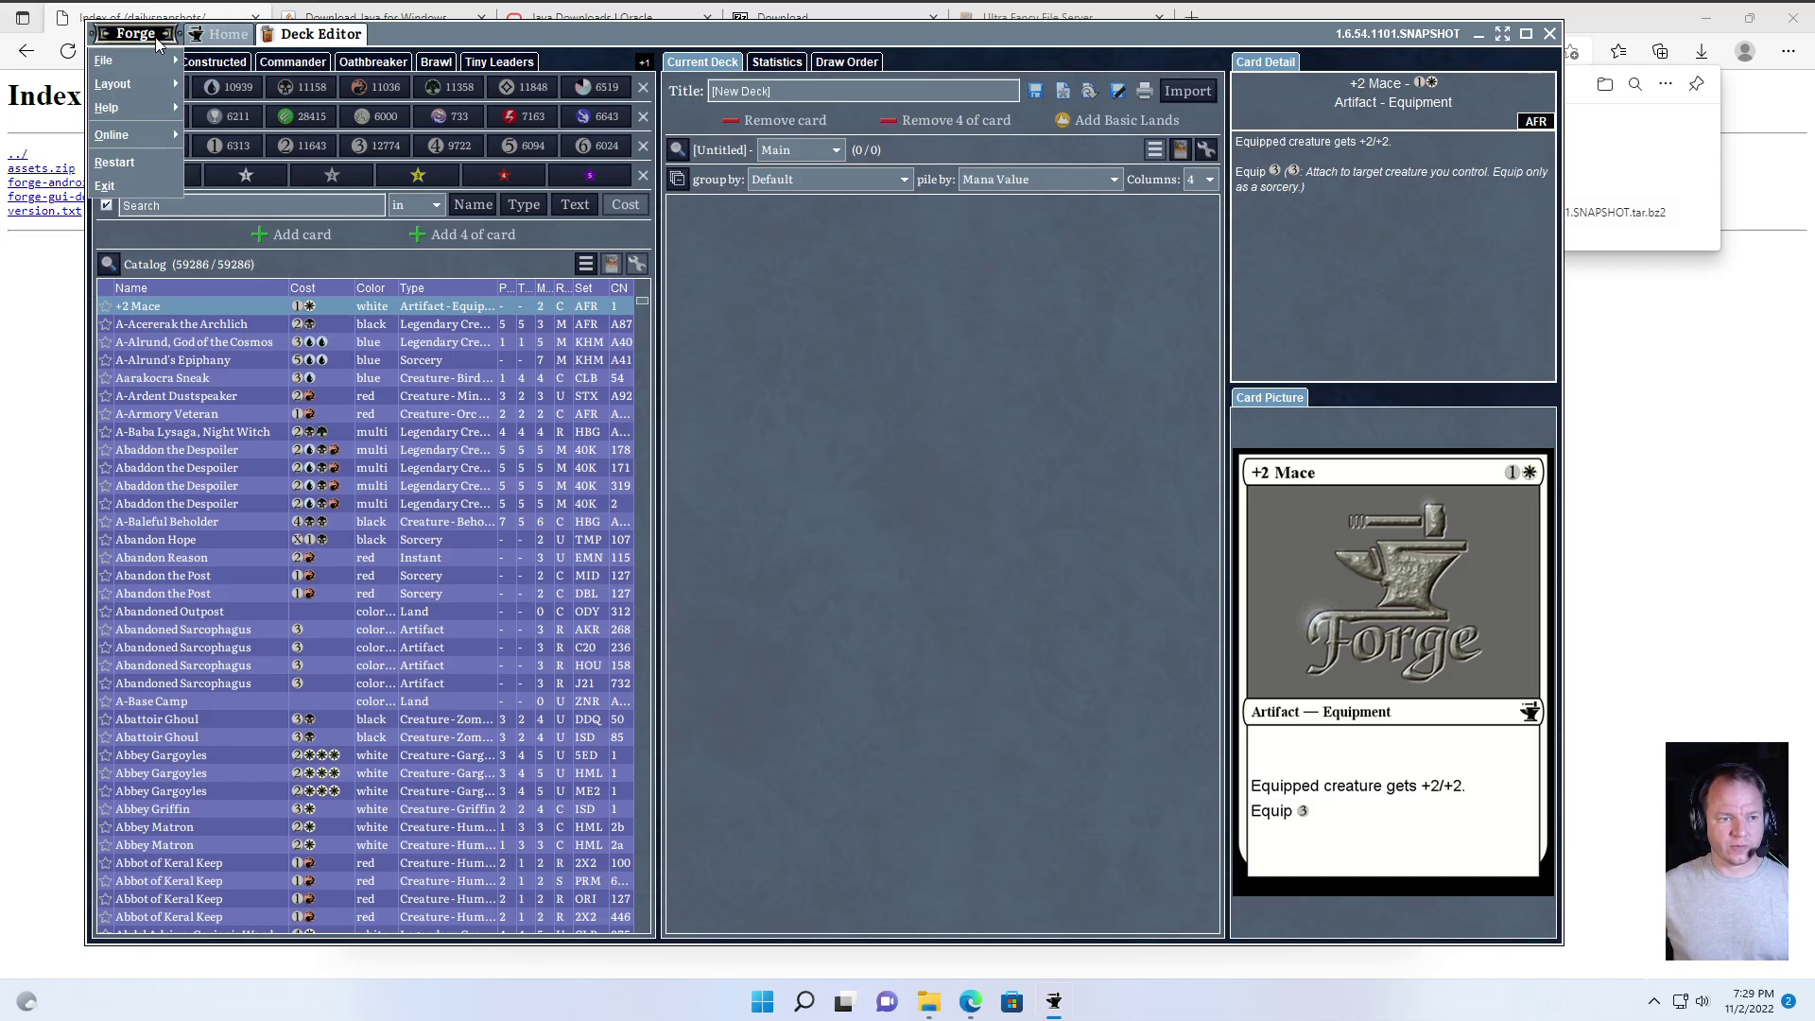
mouse_move(179, 62)
left_click(209, 35)
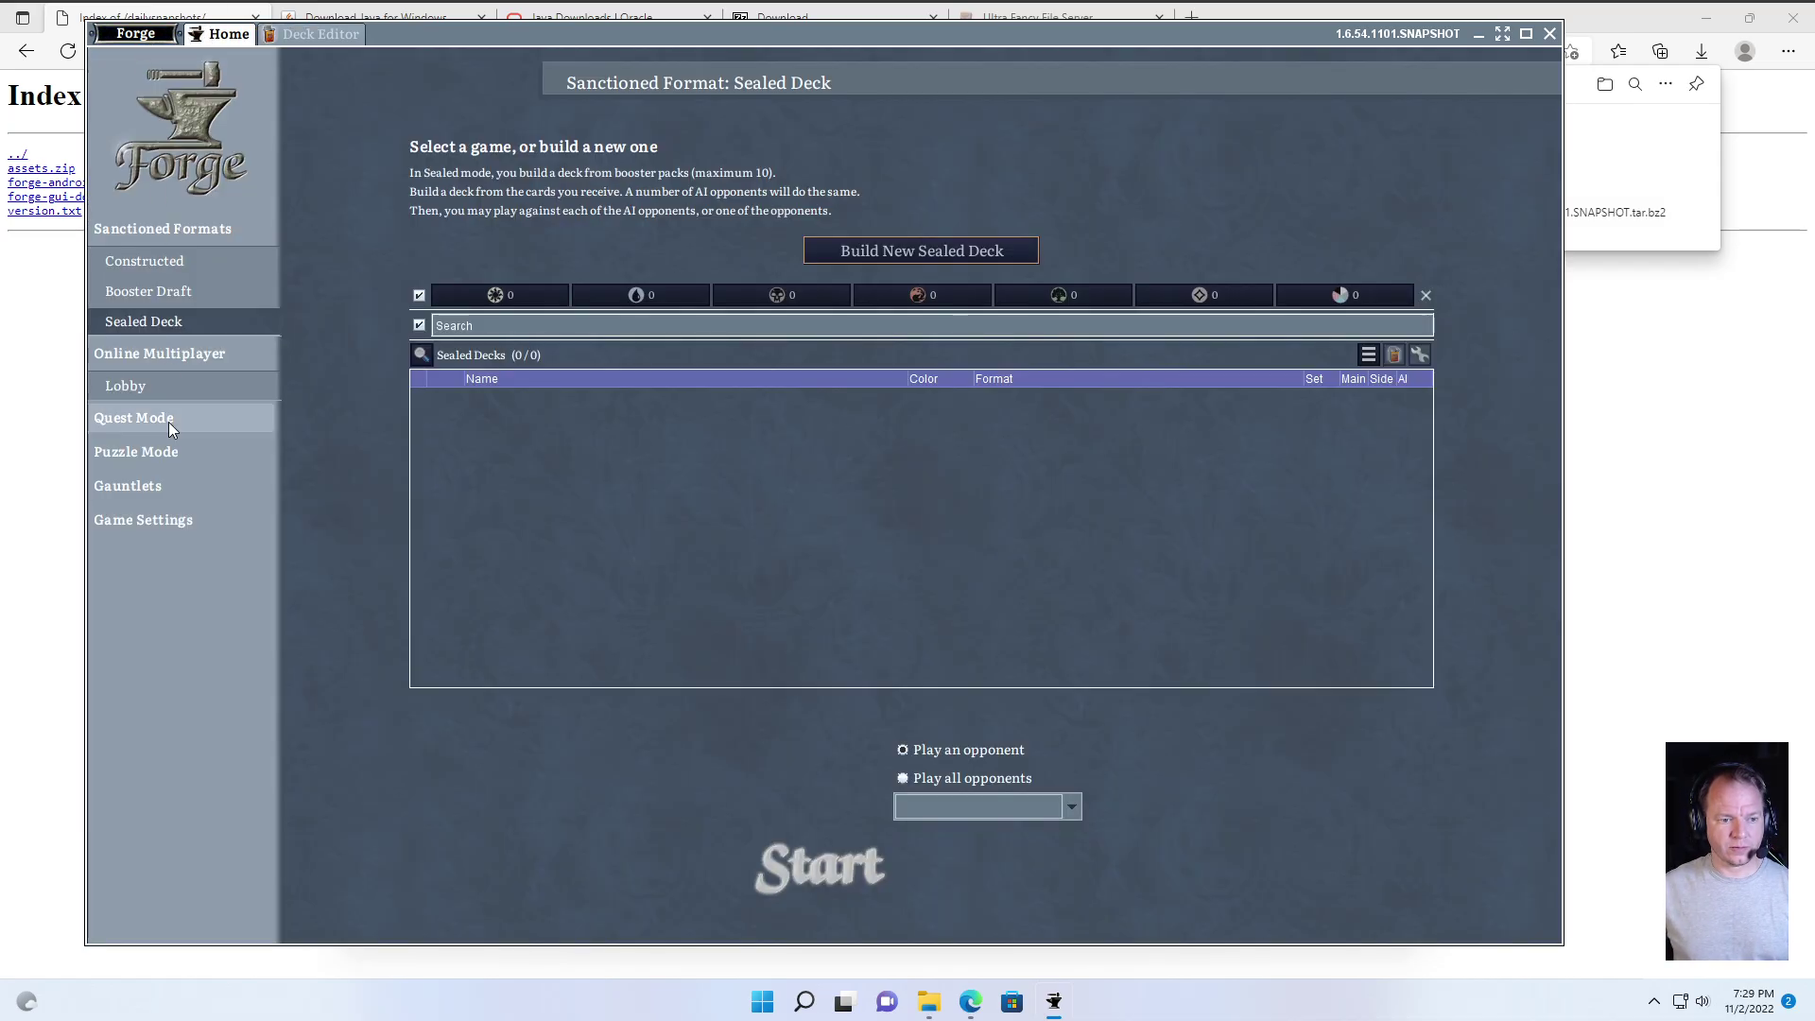
left_click(137, 34)
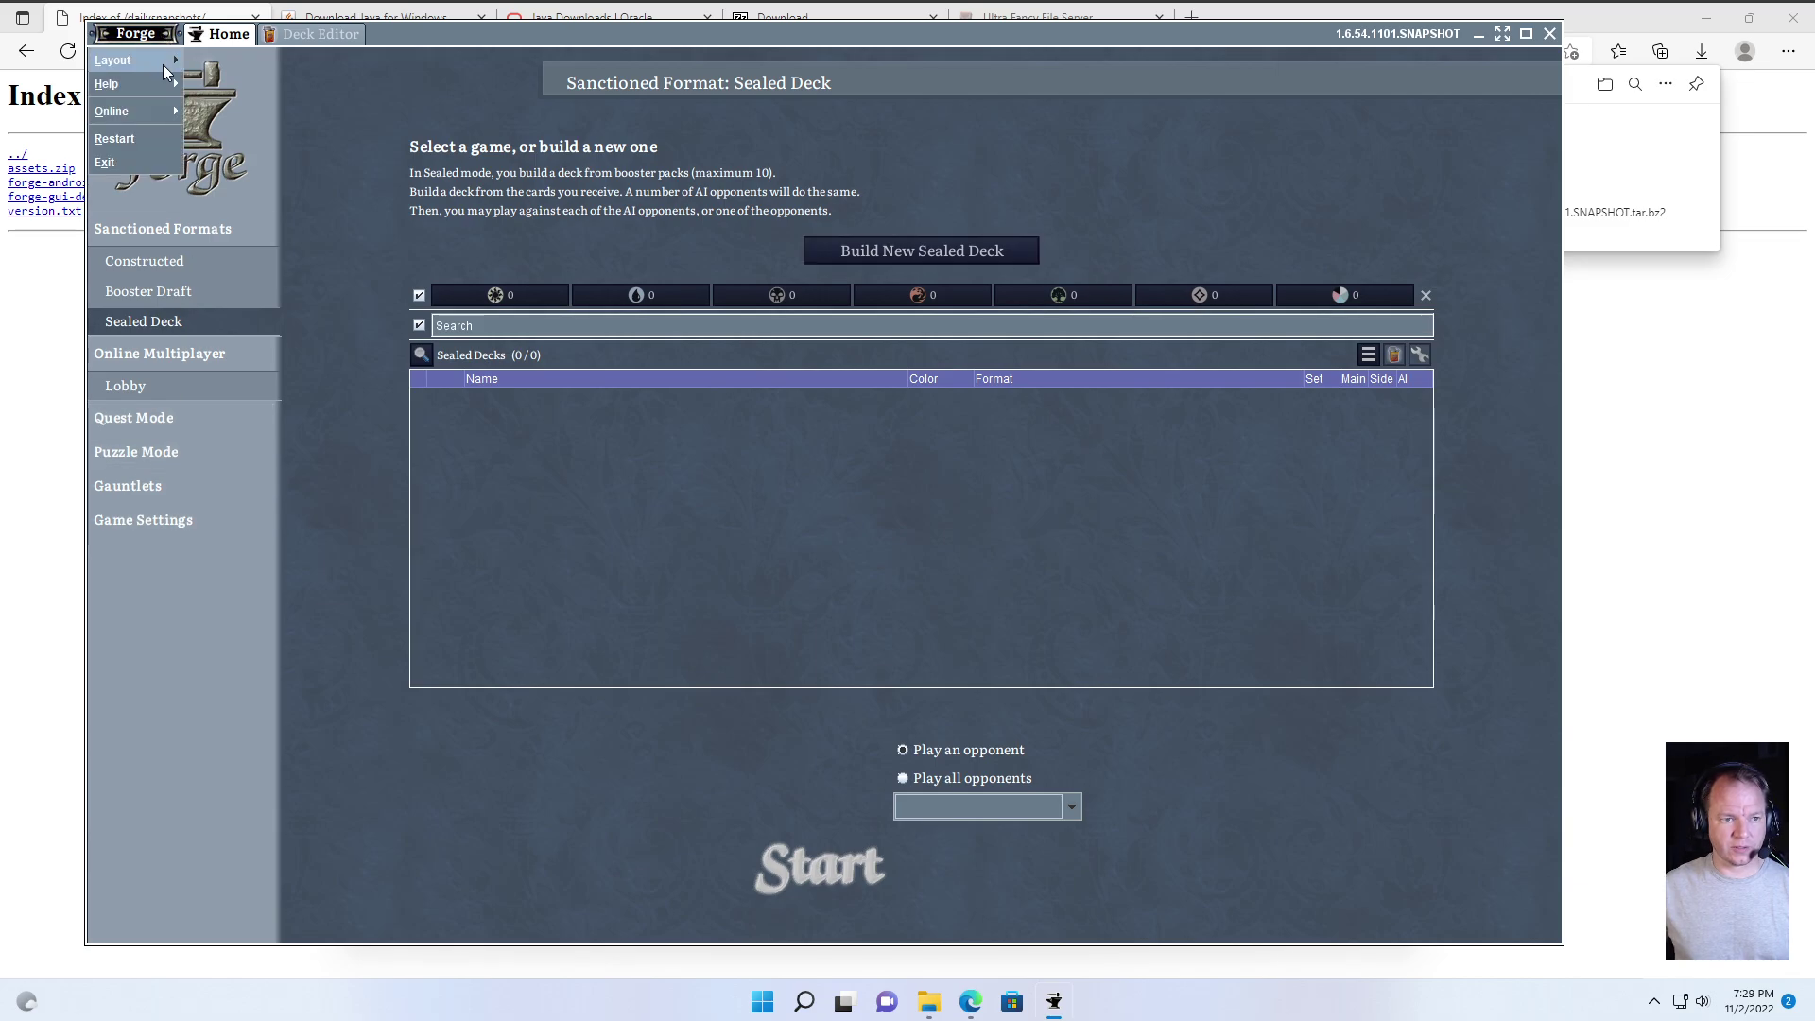
- Enable Automatically Download Missing Card Art under Graphic Options in the Game Settings preferences
left_click(157, 519)
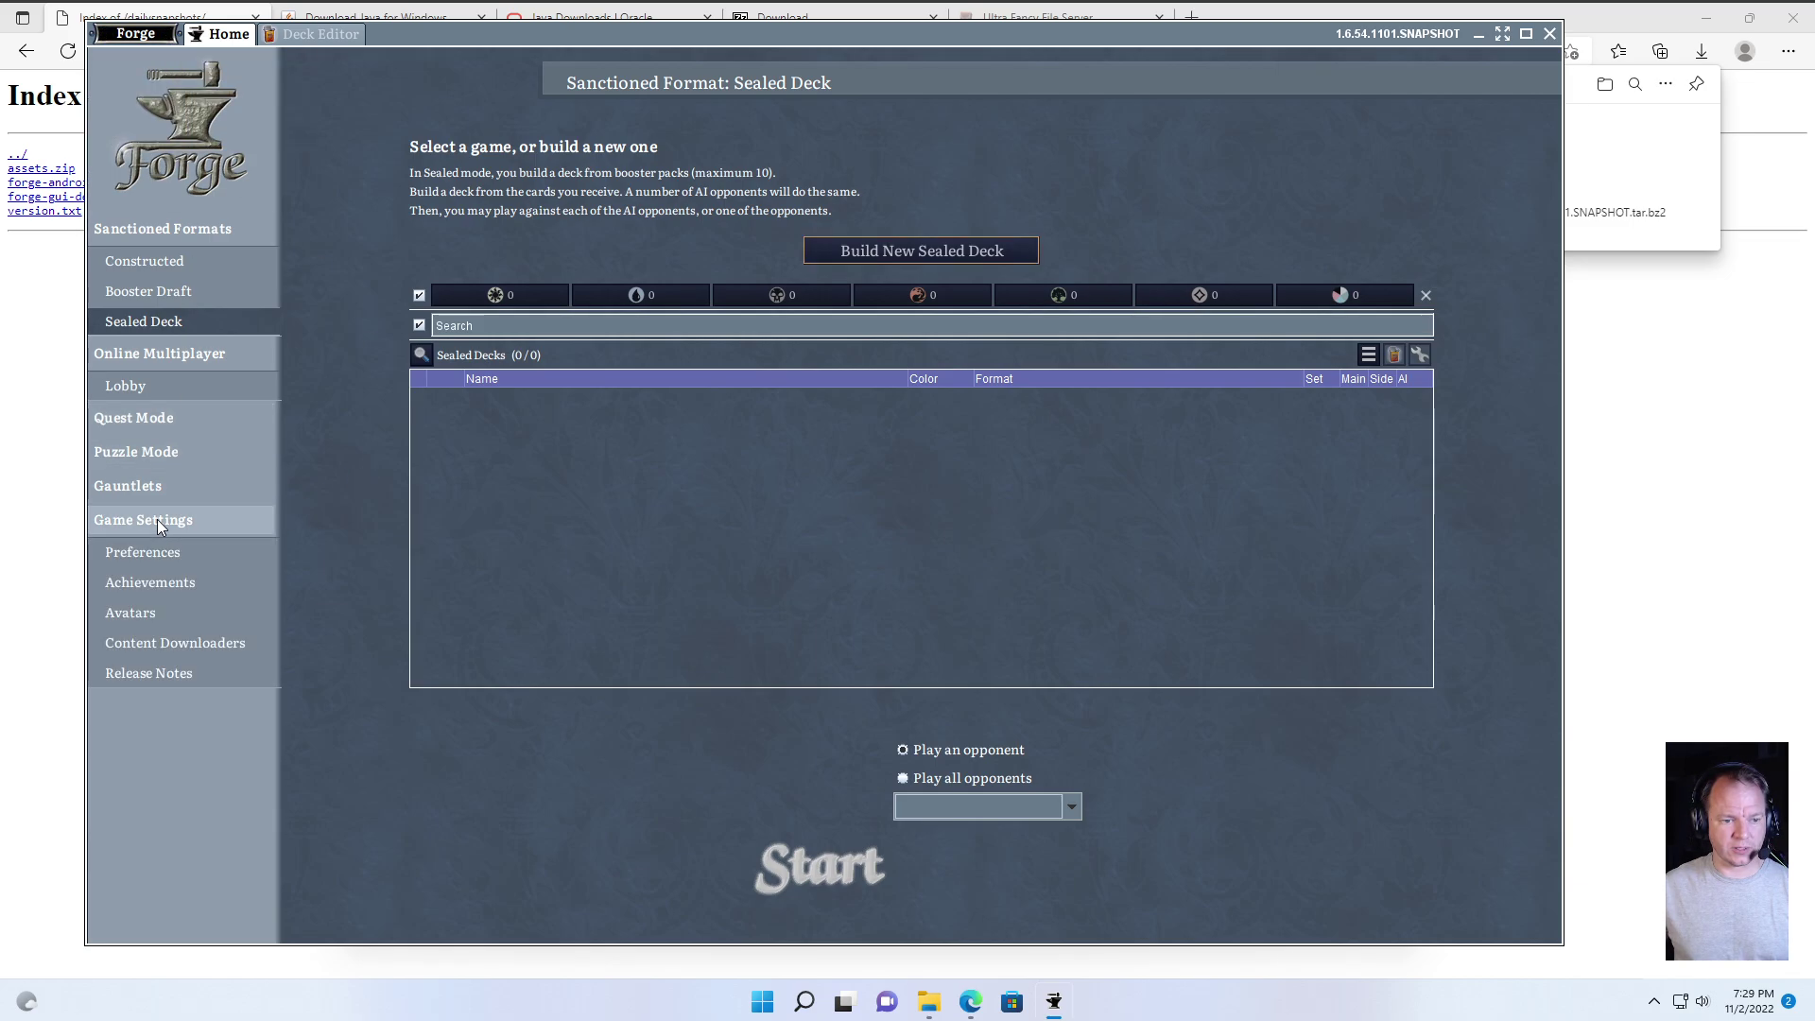
left_click(155, 548)
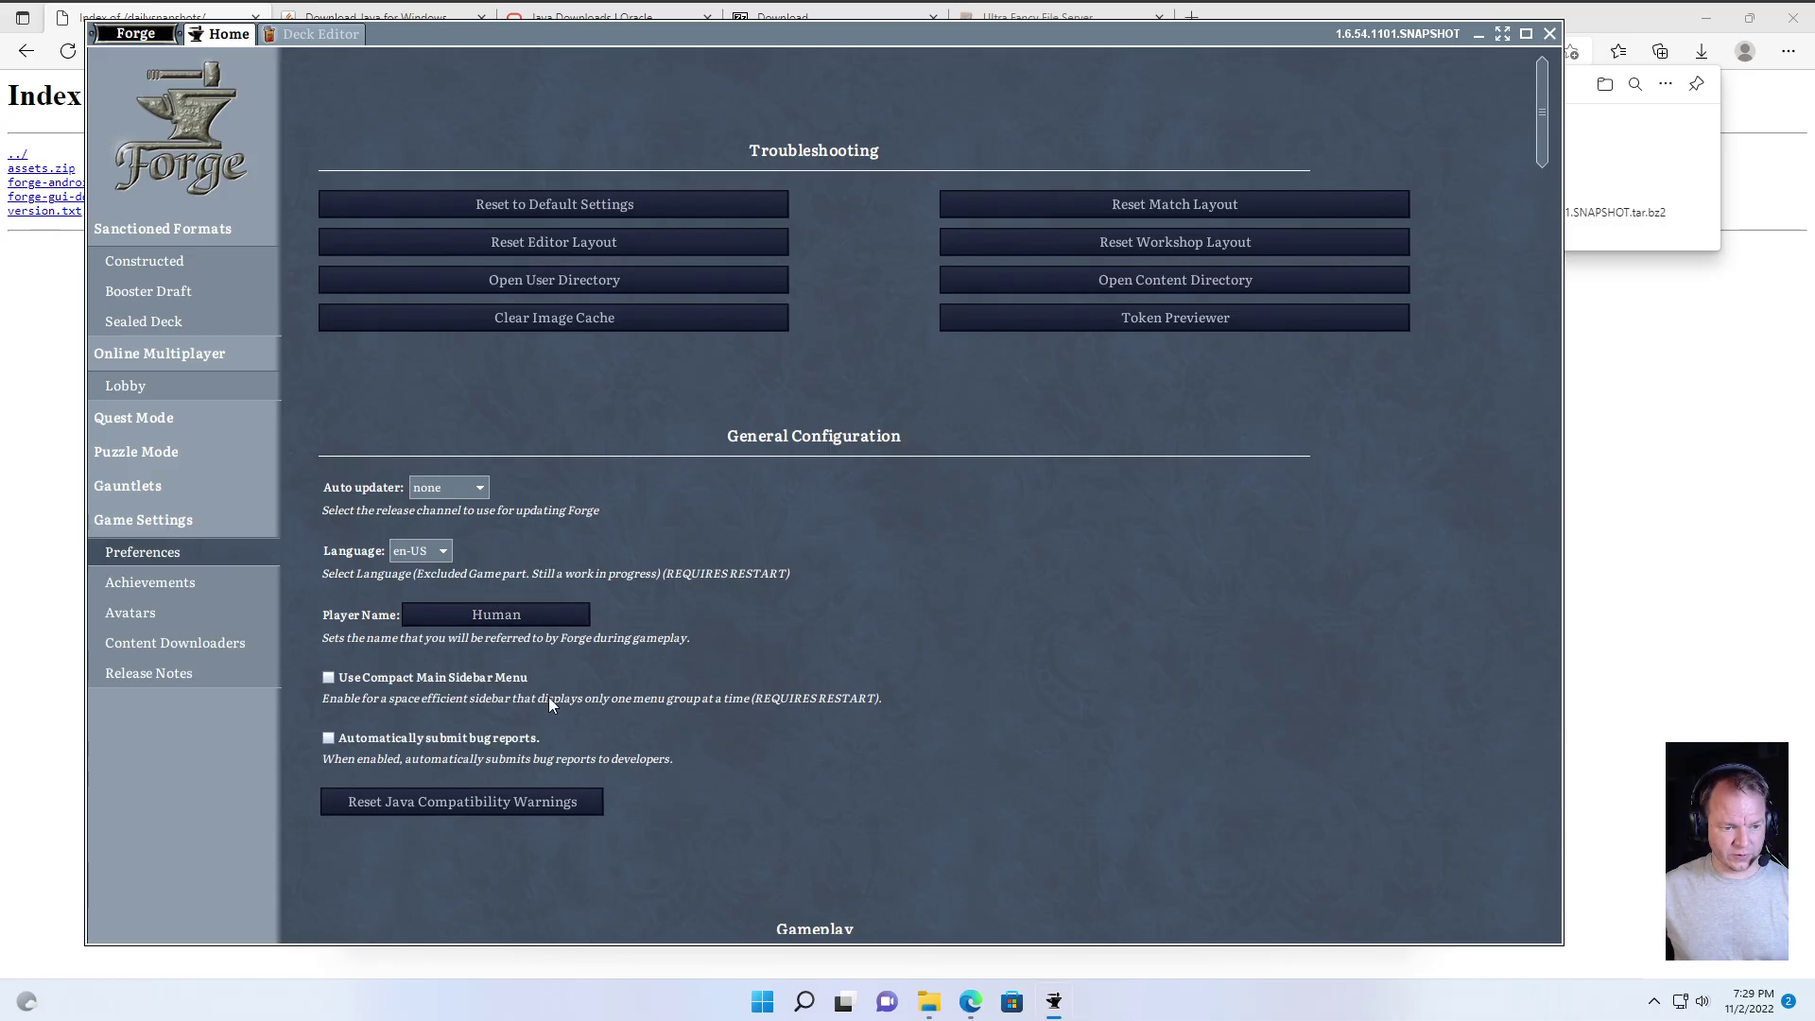
scroll(824, 718, "down", 10)
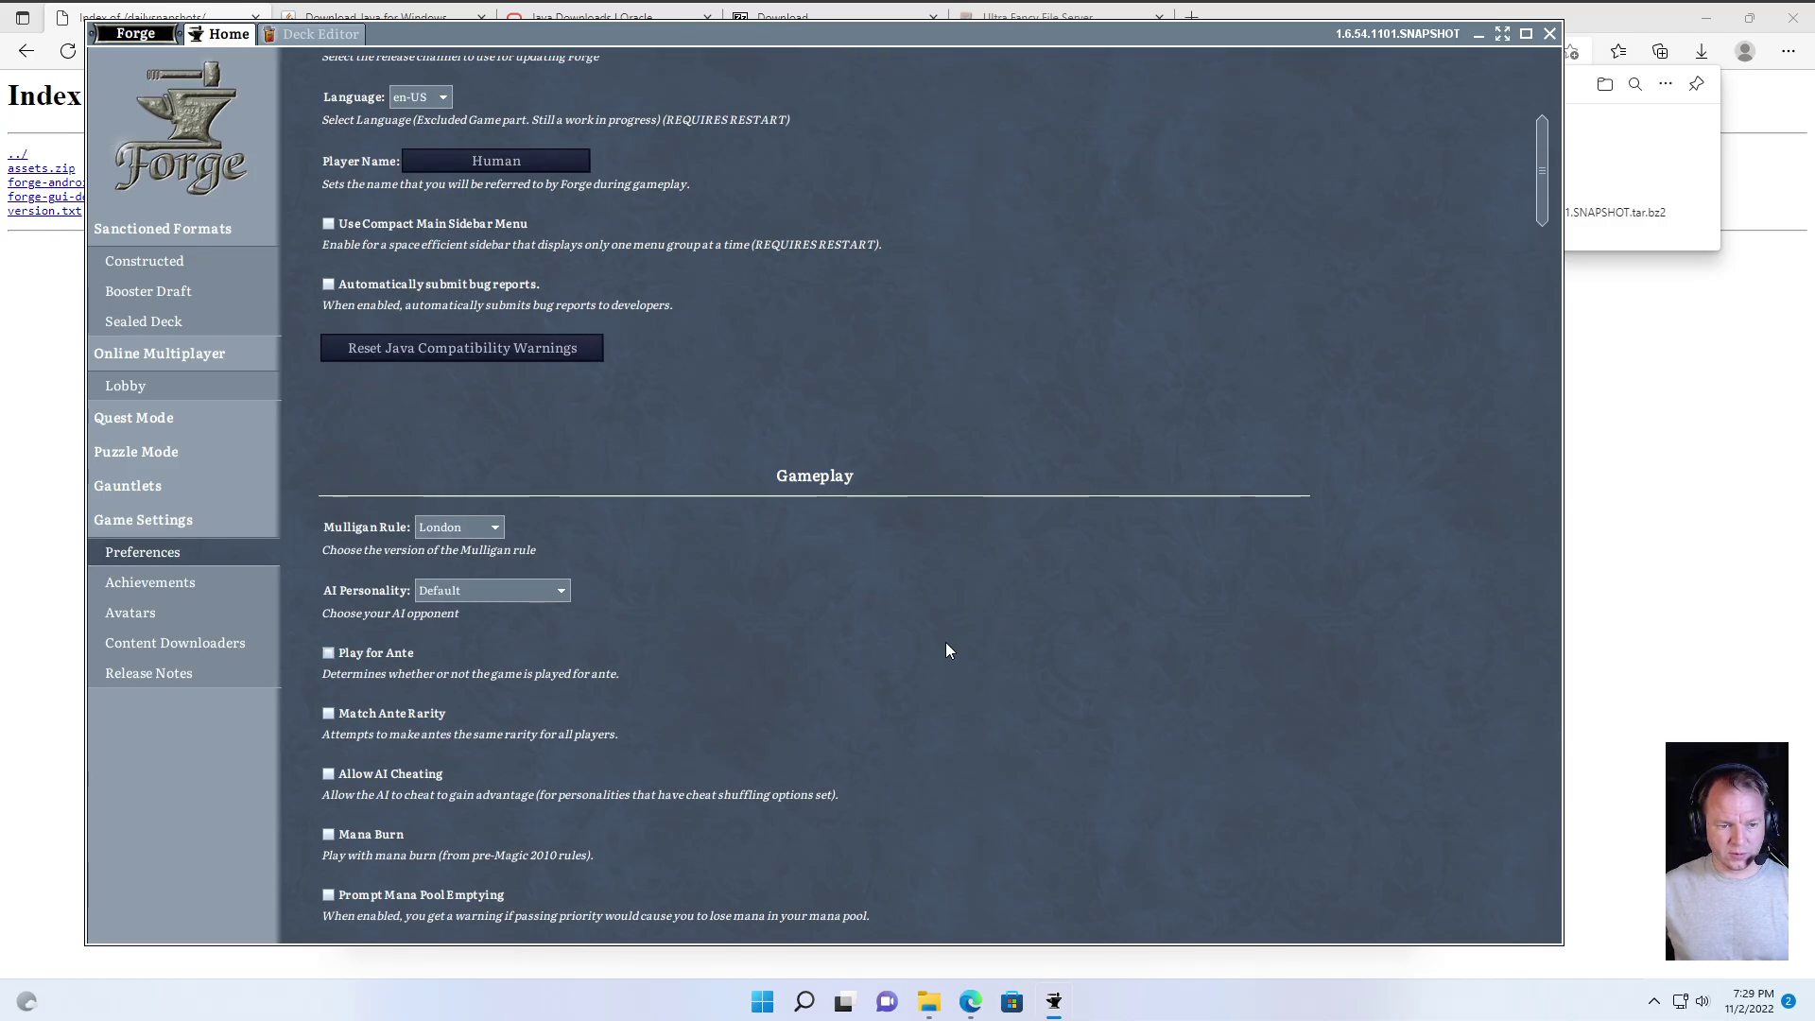
scroll(948, 648, "down", 20)
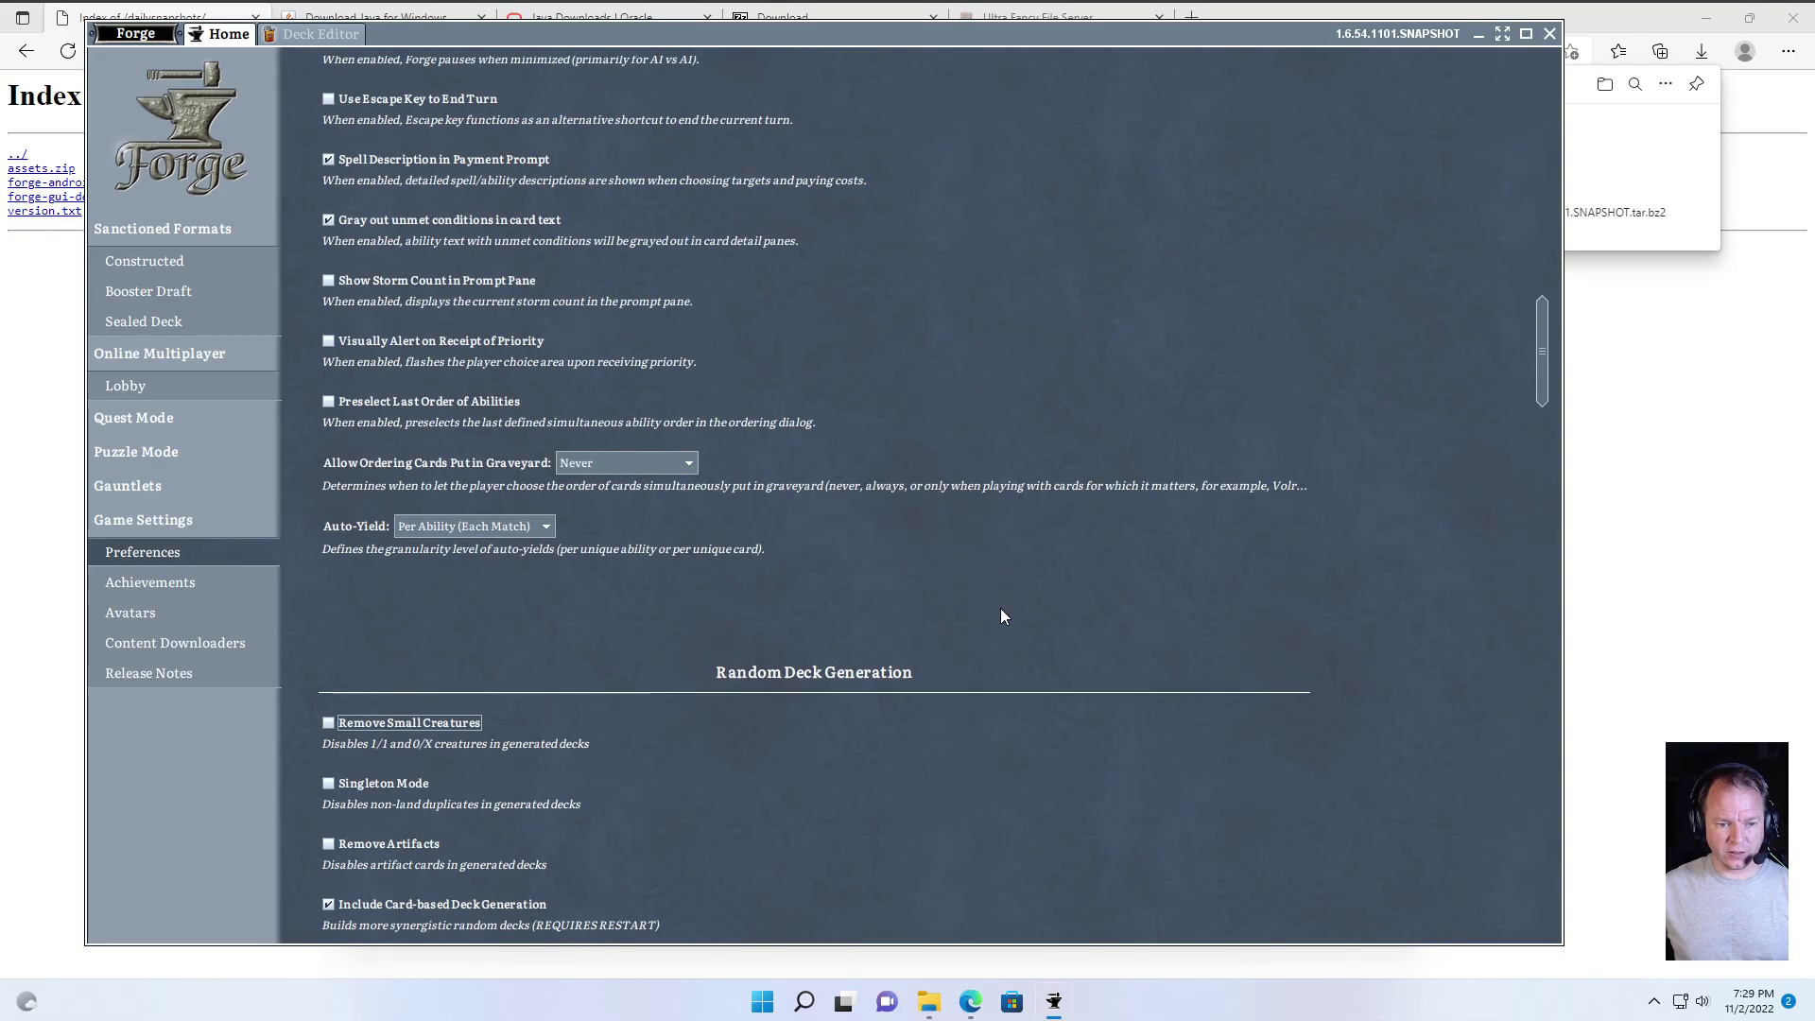
scroll(1002, 615, "down", 6)
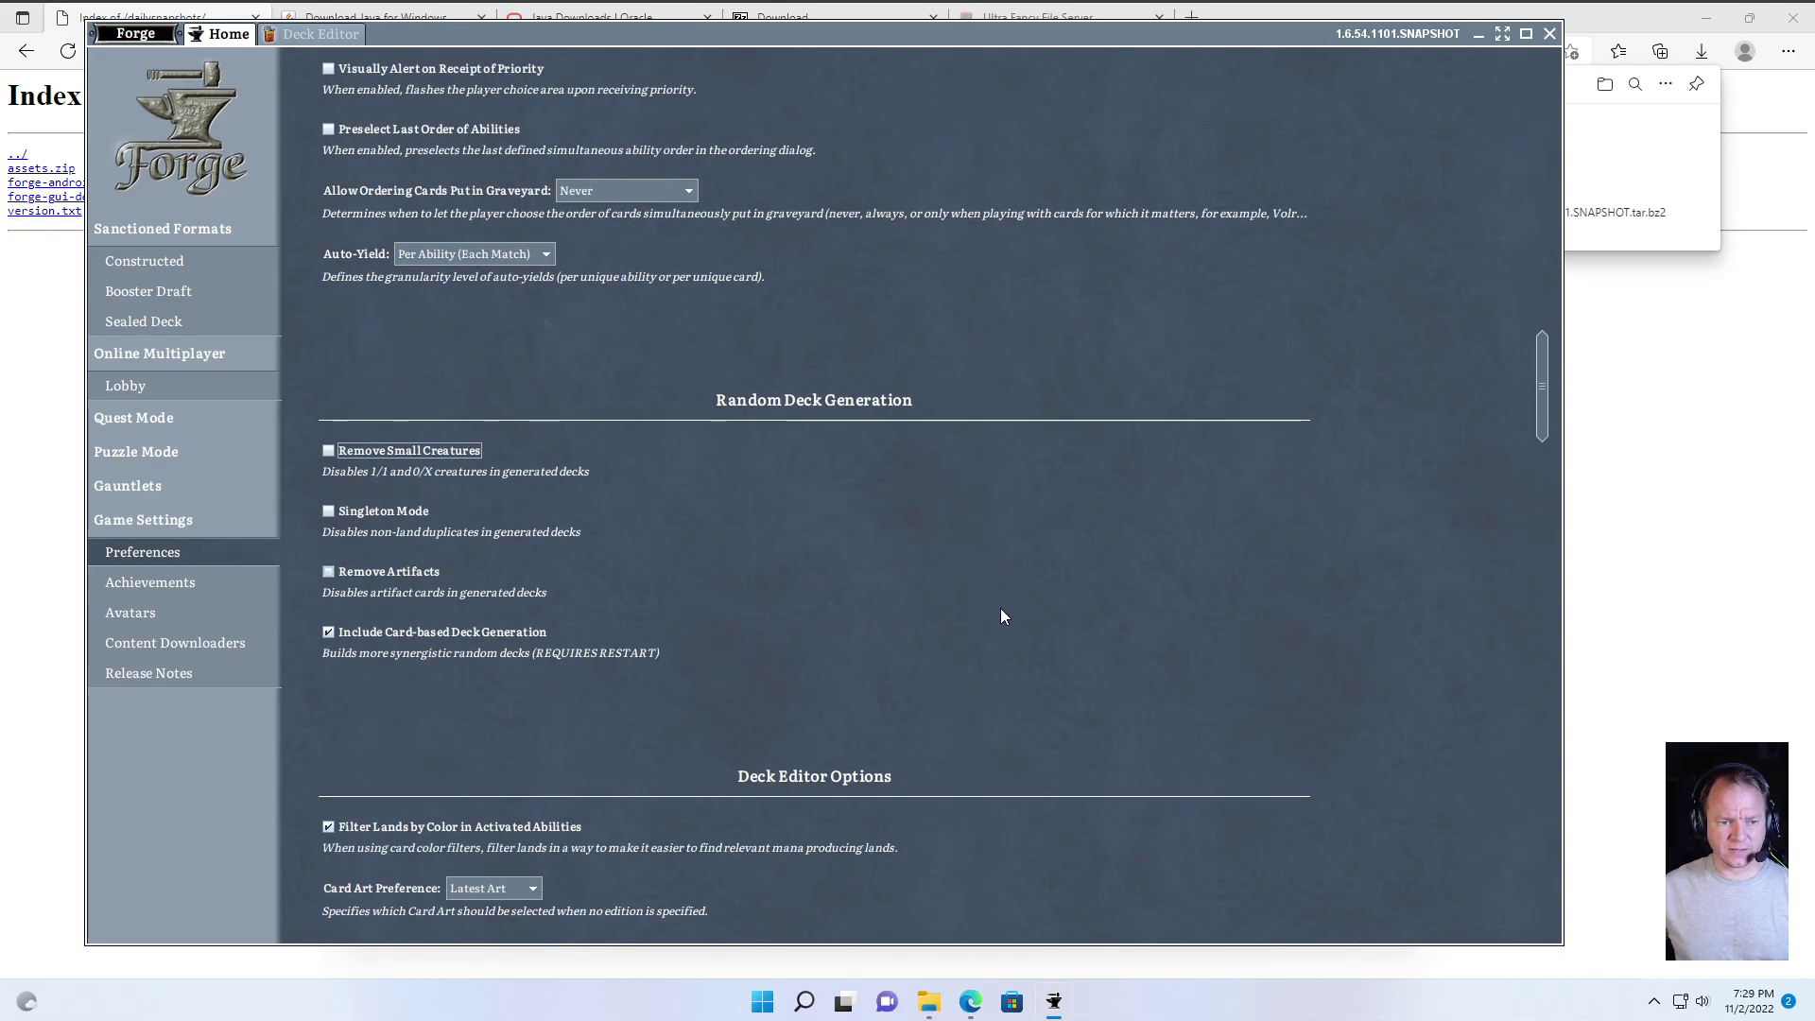
scroll(1002, 615, "down", 11)
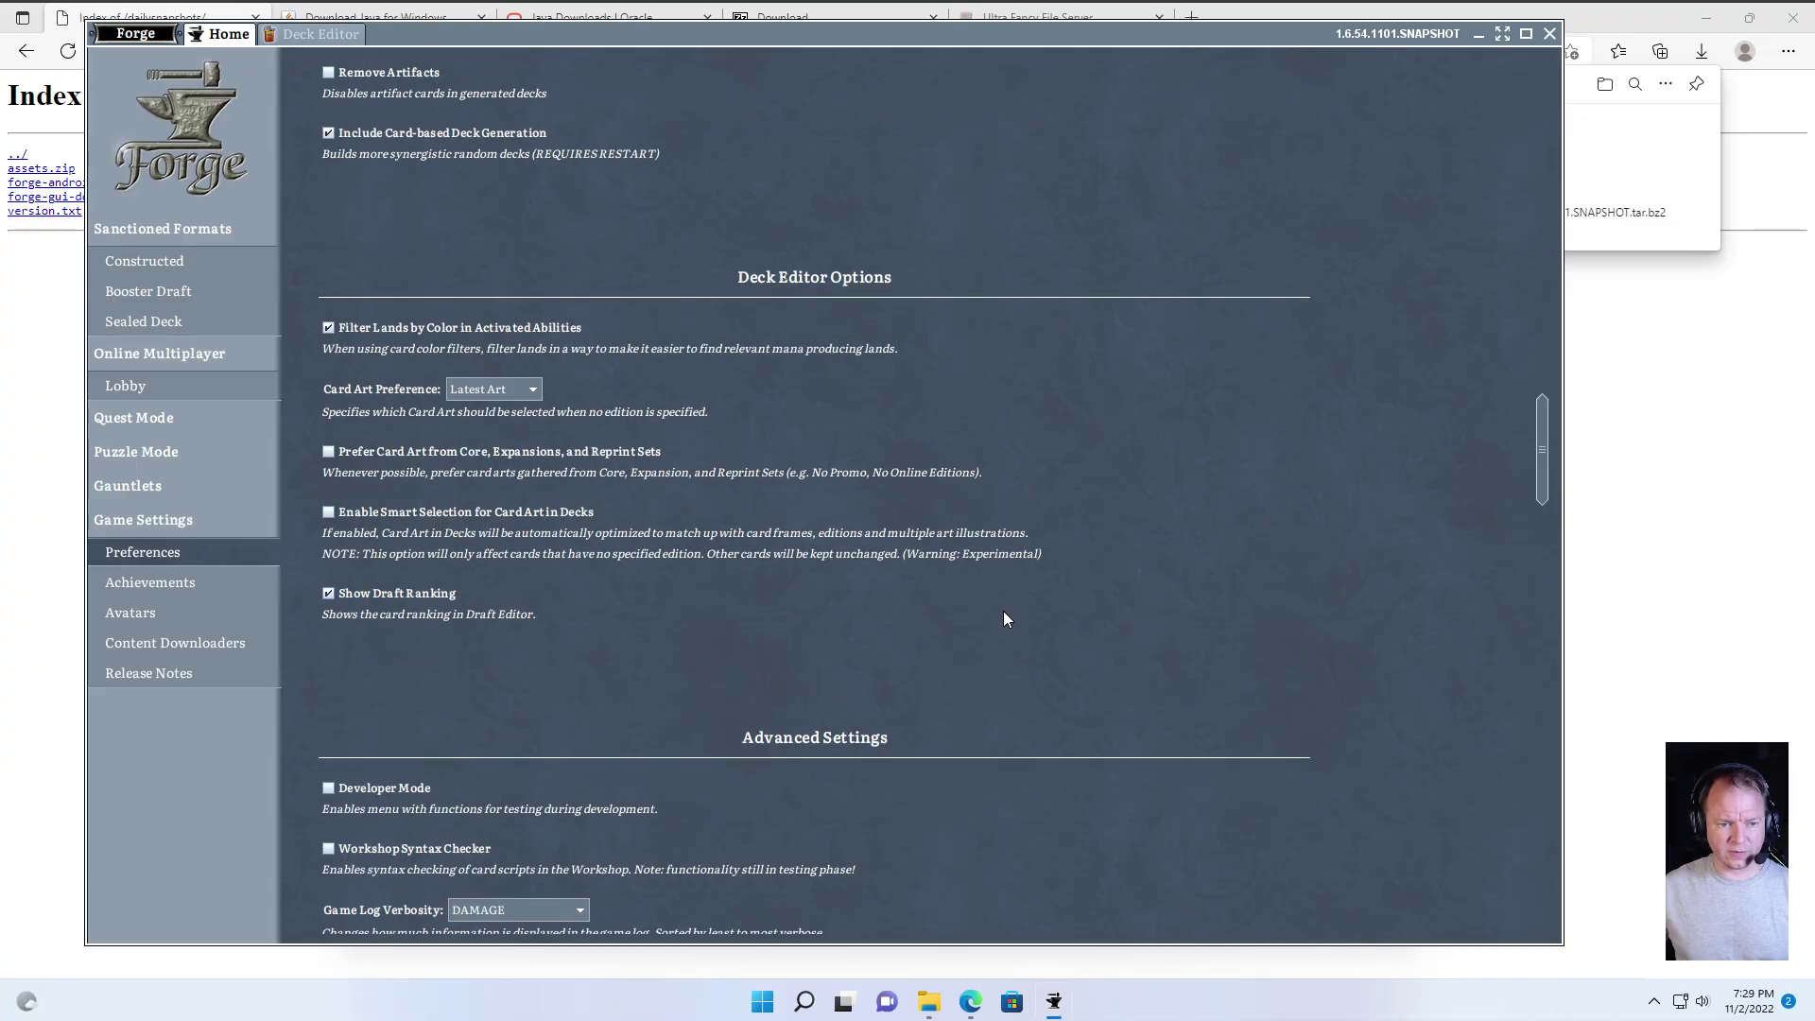
scroll(1018, 619, "down", 13)
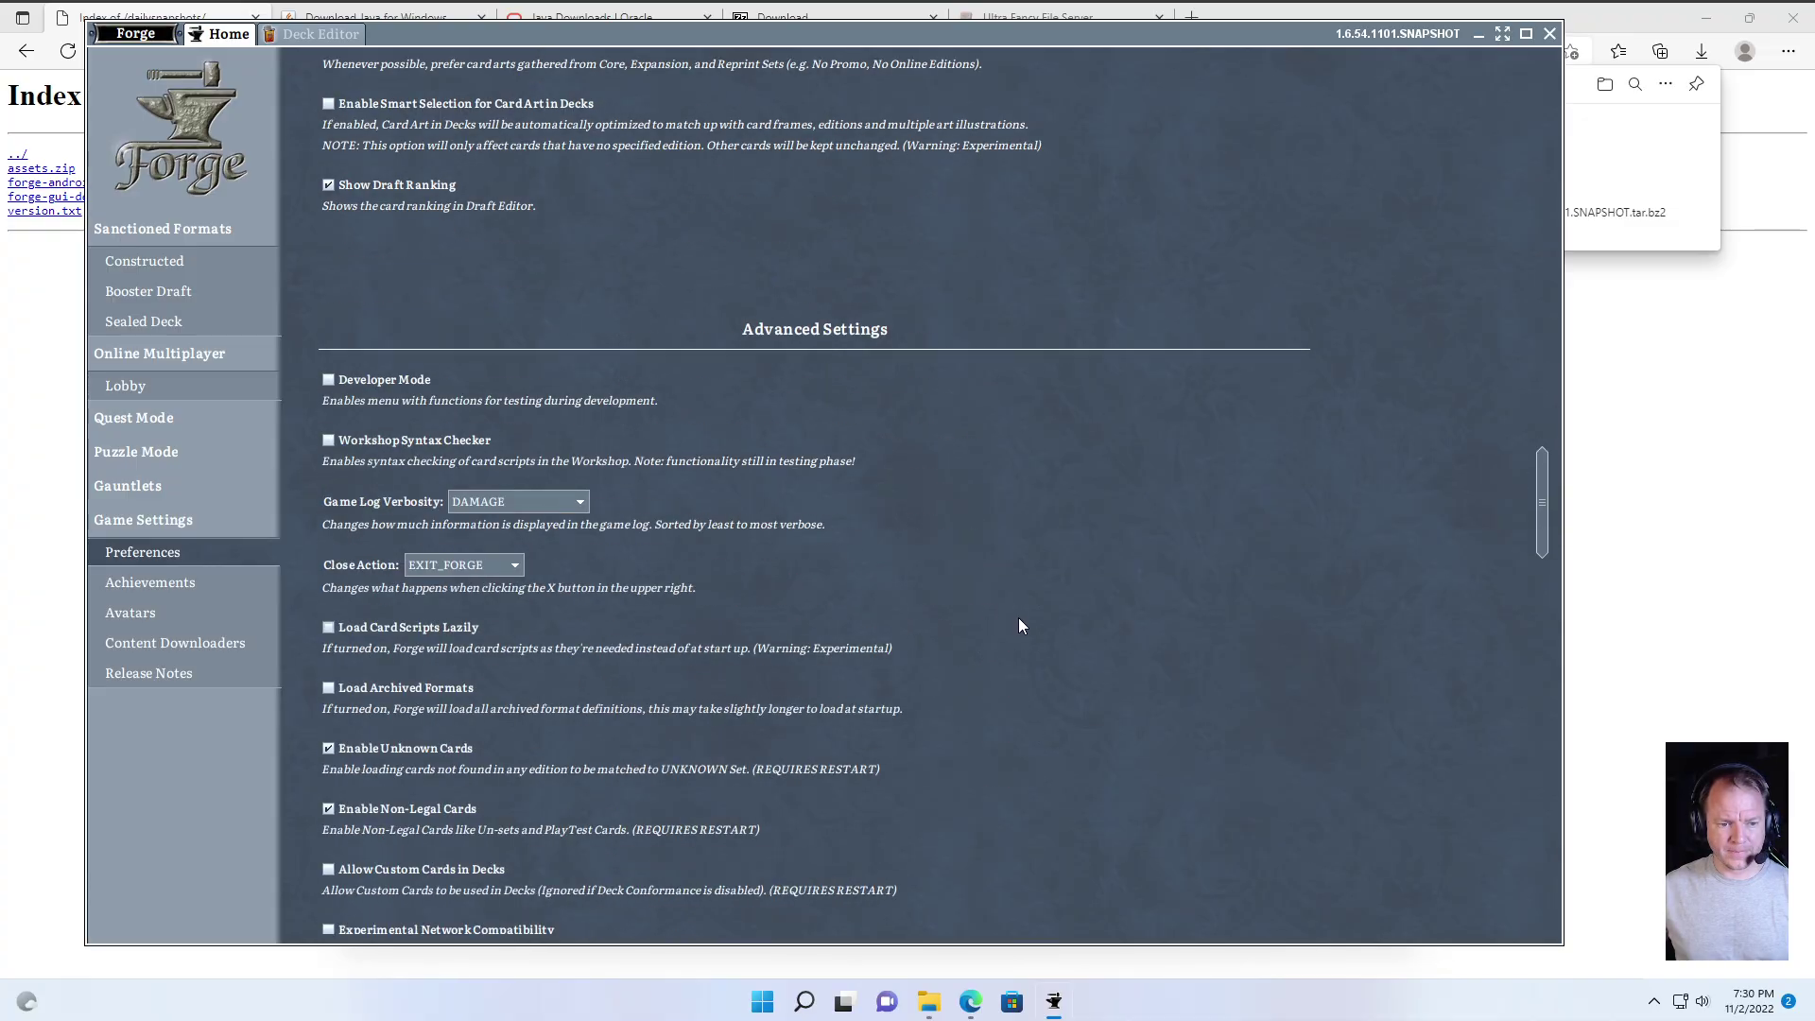
scroll(1021, 614, "down", 4)
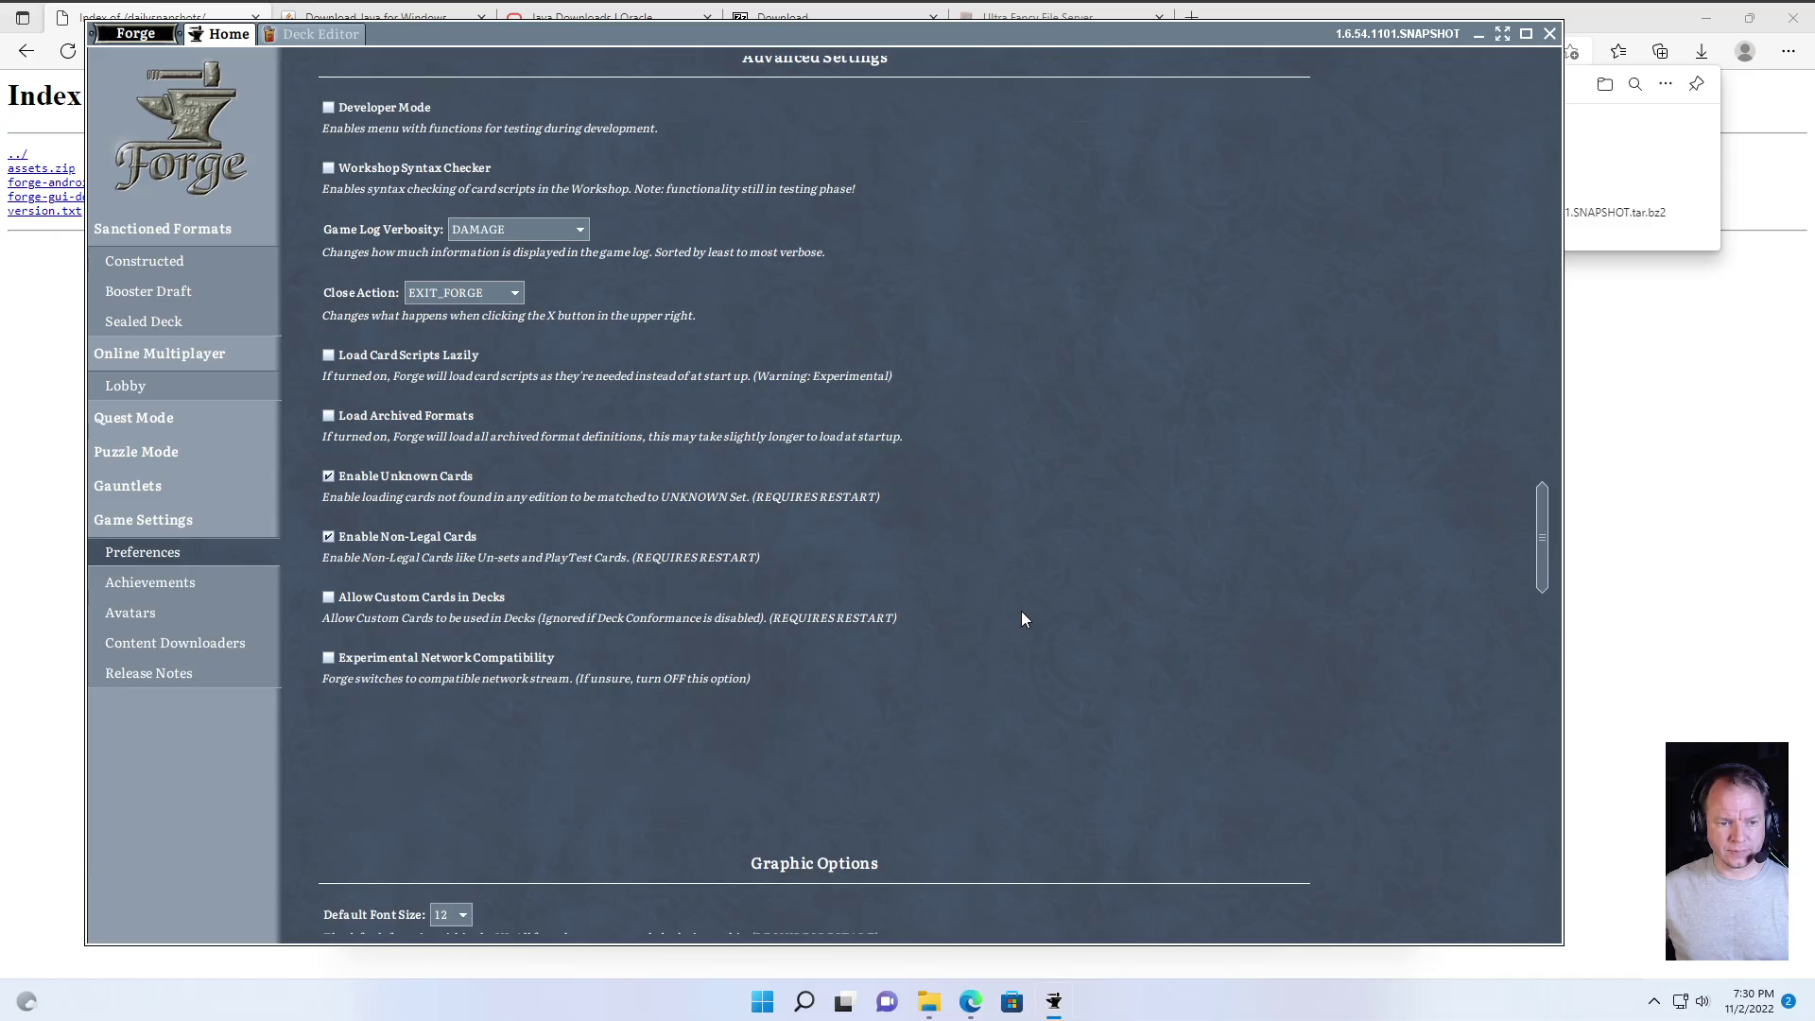
scroll(1020, 619, "down", 13)
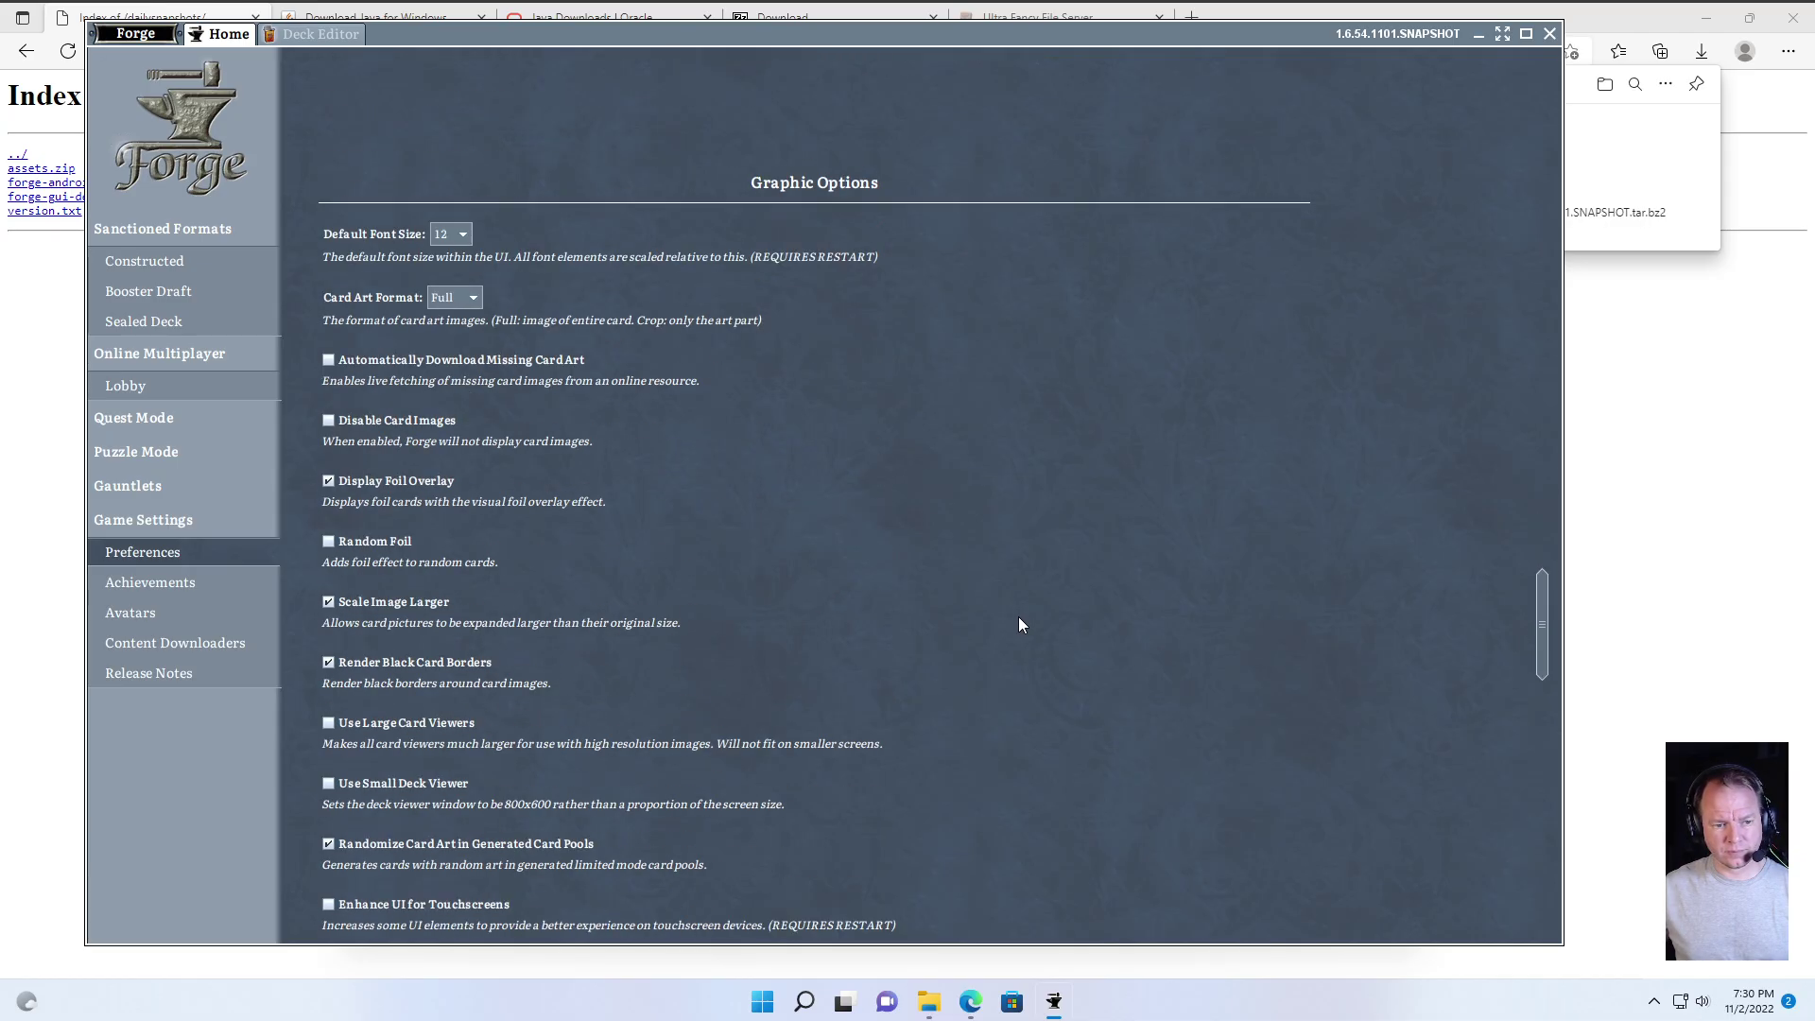
scroll(1018, 624, "down", 1)
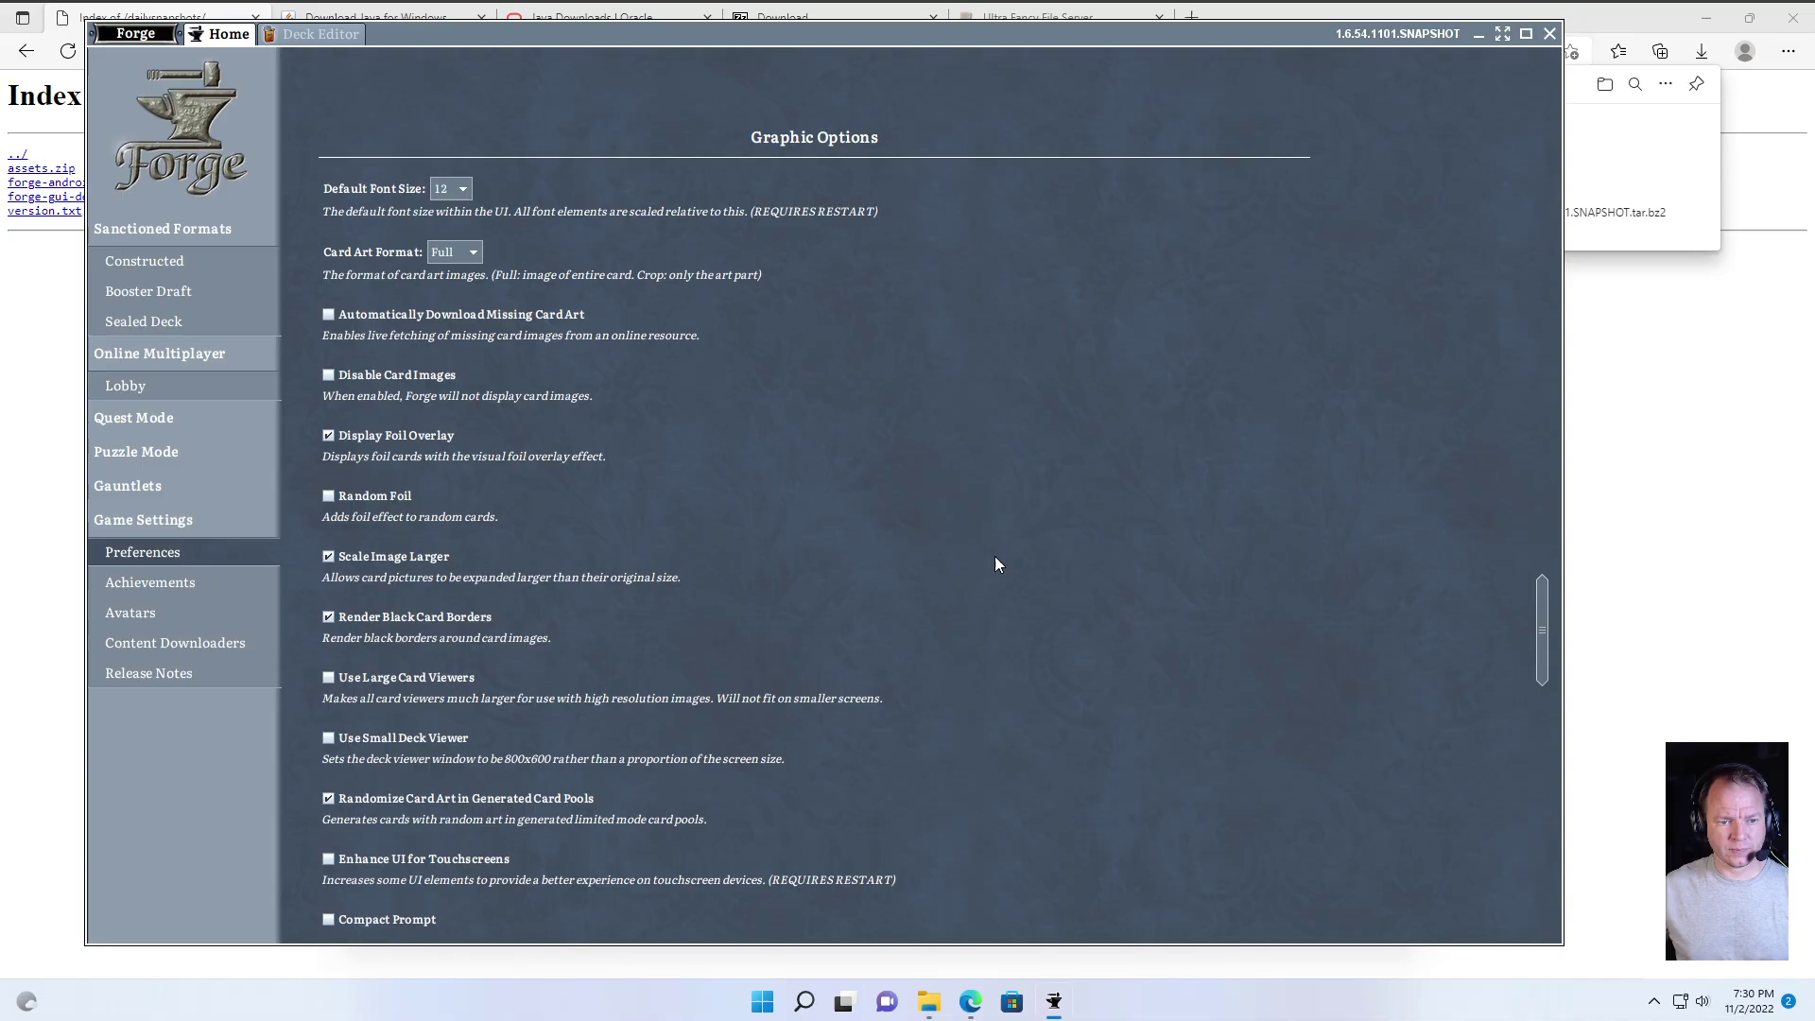
left_click(330, 315)
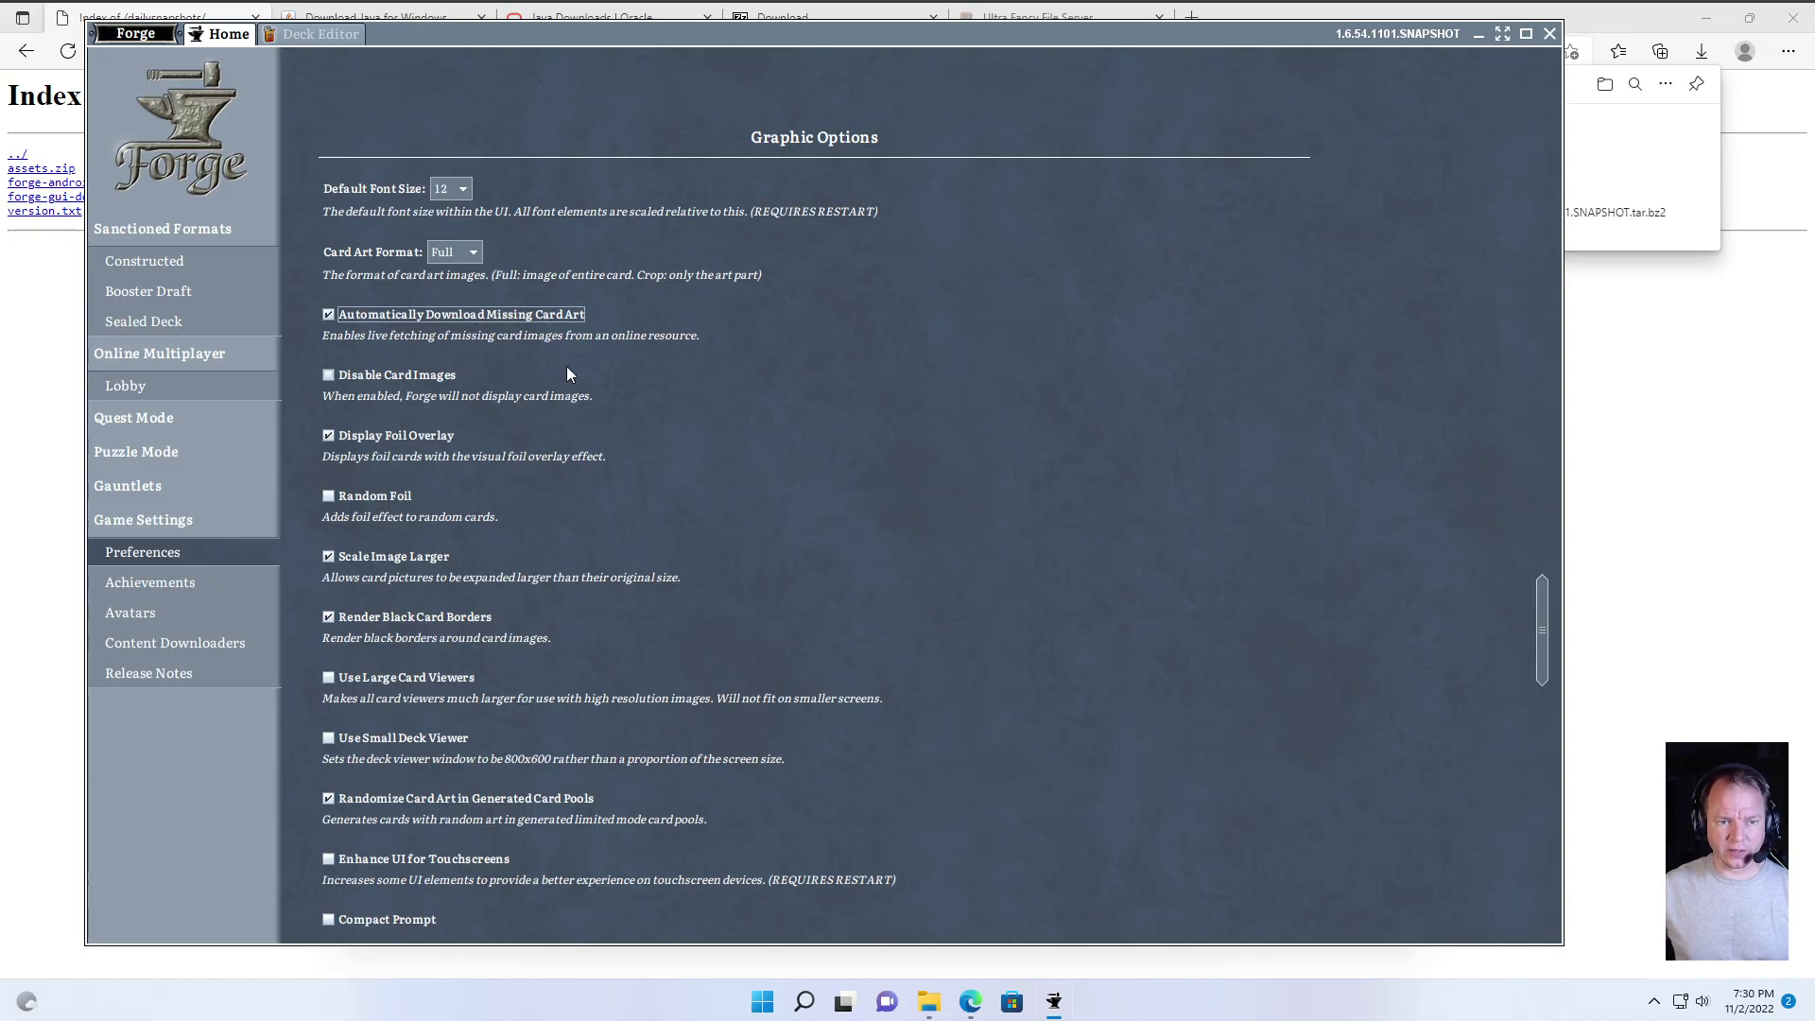
- Look through the remaining preferences, including the keyboard shortcuts, and view the Content Downloaders
scroll(922, 383, "down", 17)
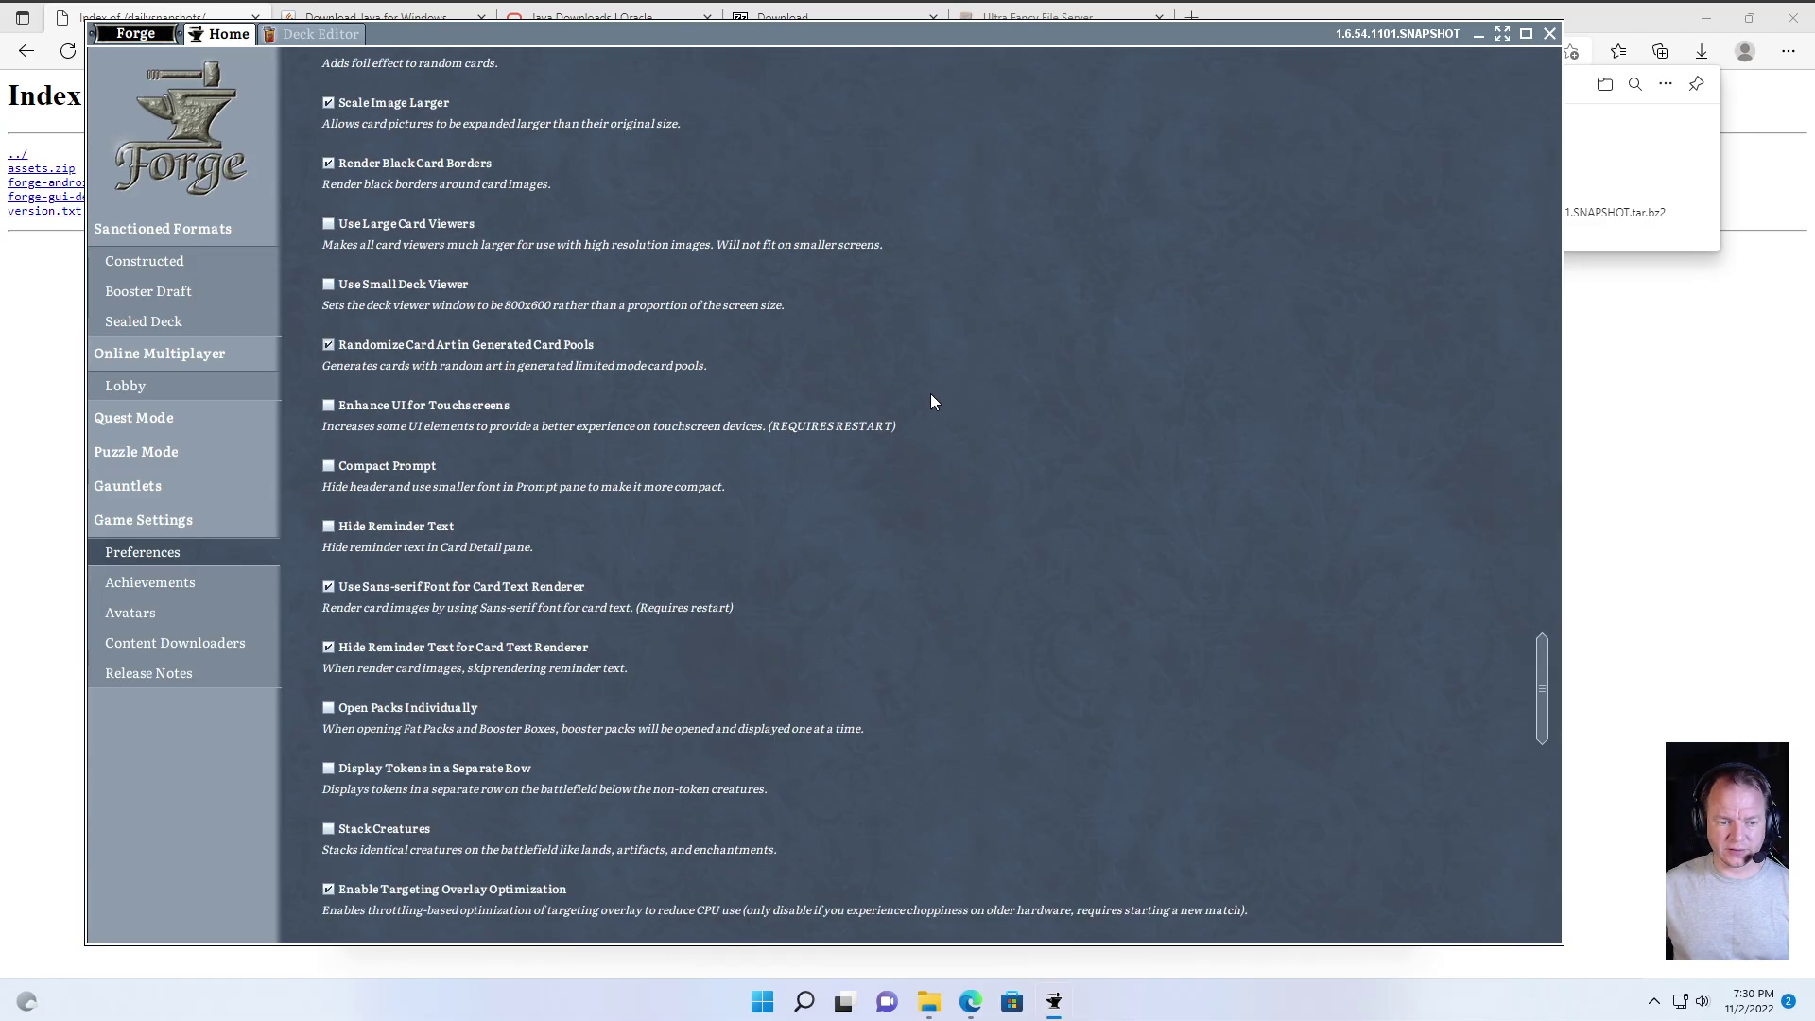
scroll(915, 392, "down", 20)
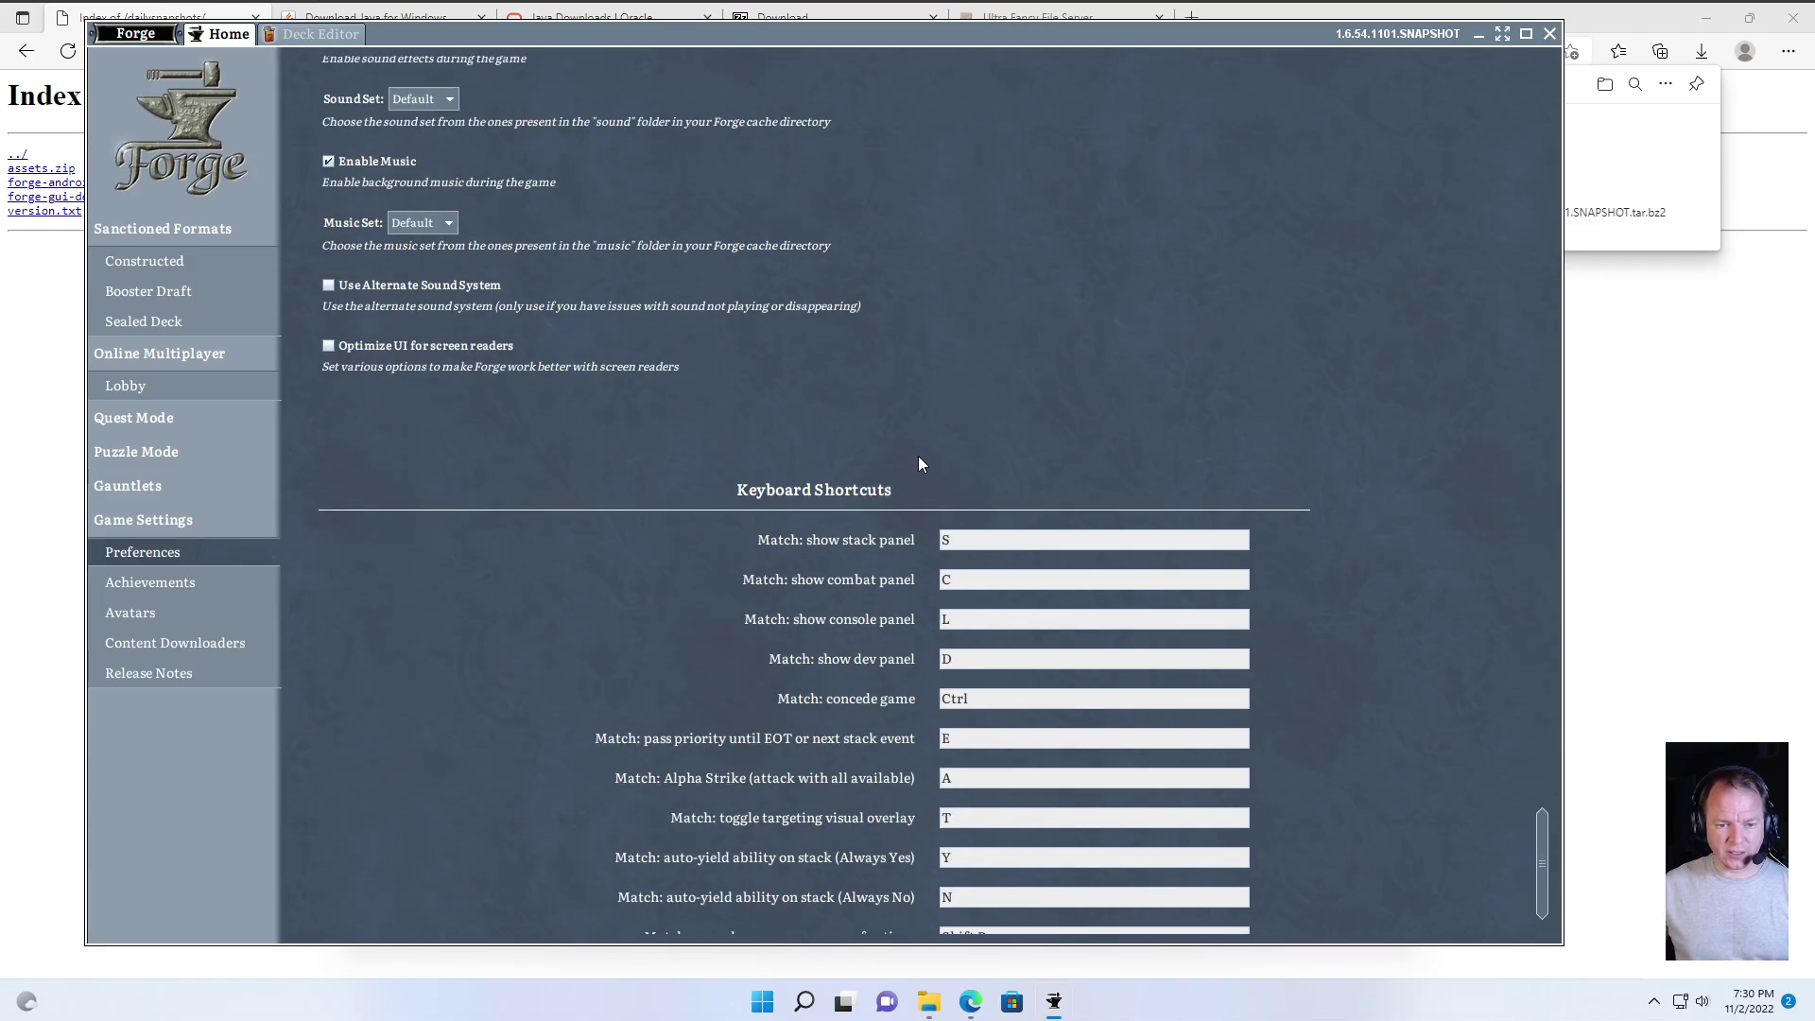
scroll(599, 593, "up", 20)
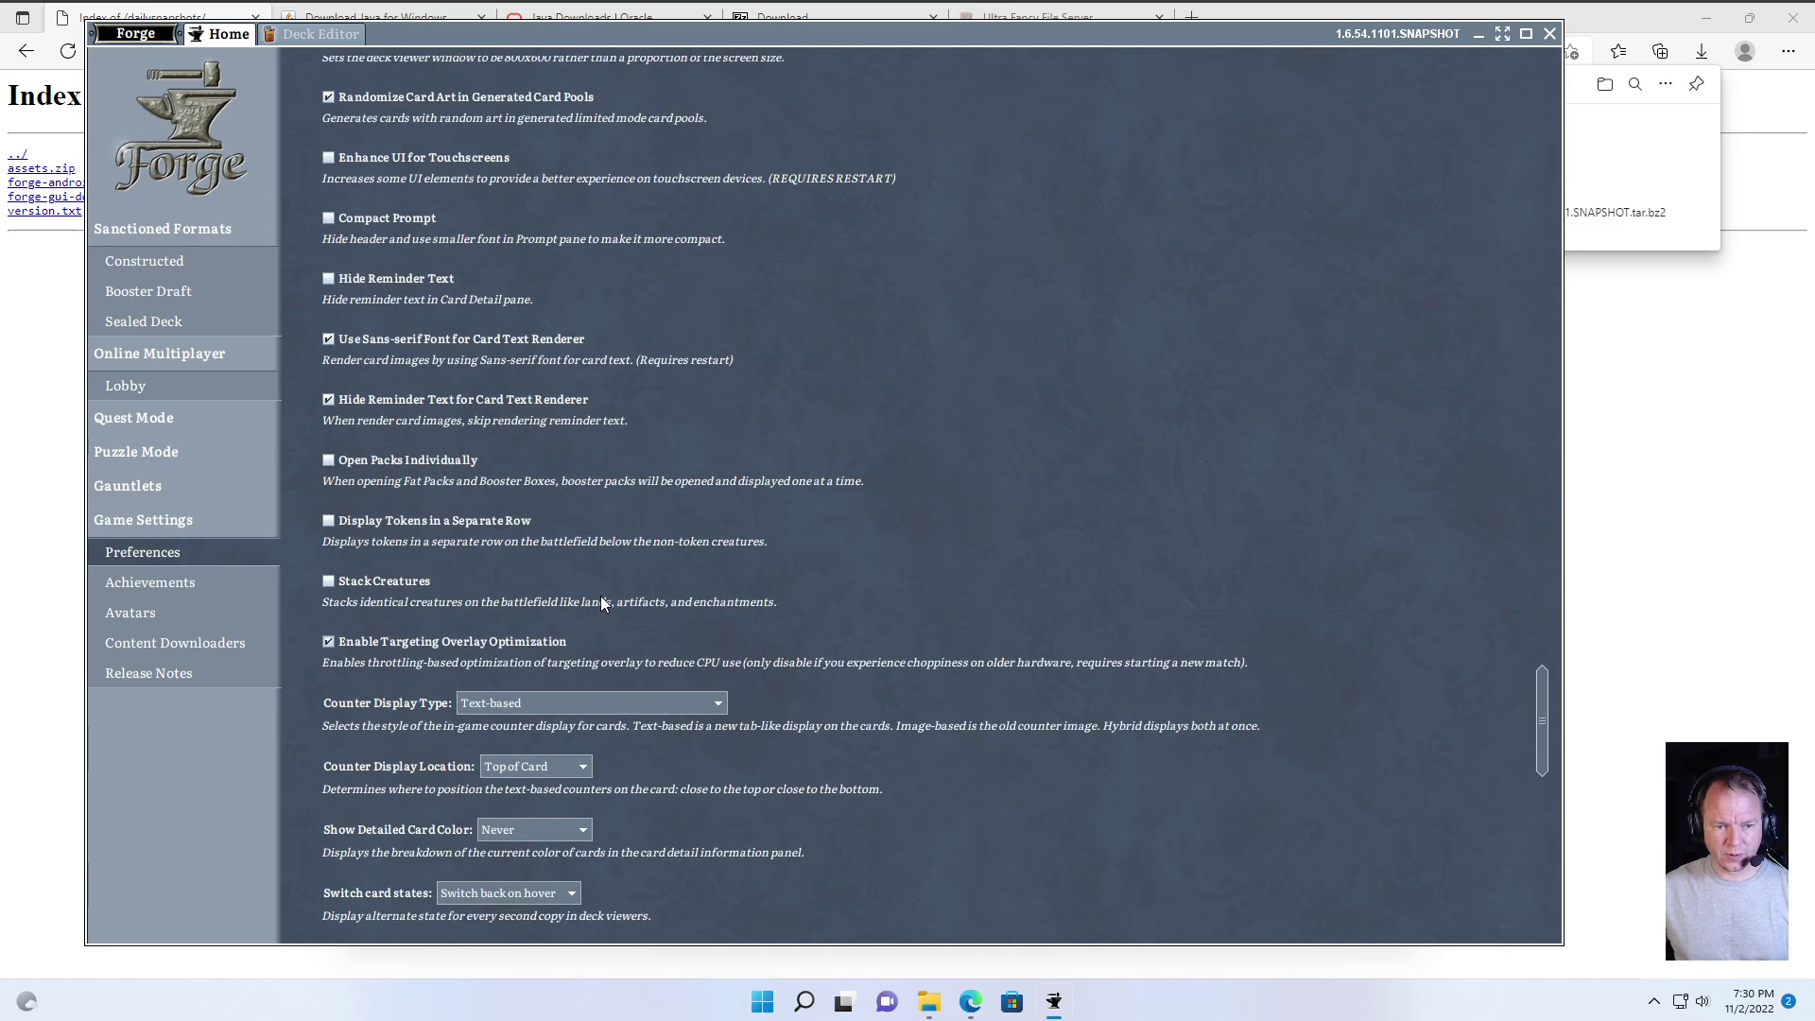
scroll(579, 593, "up", 20)
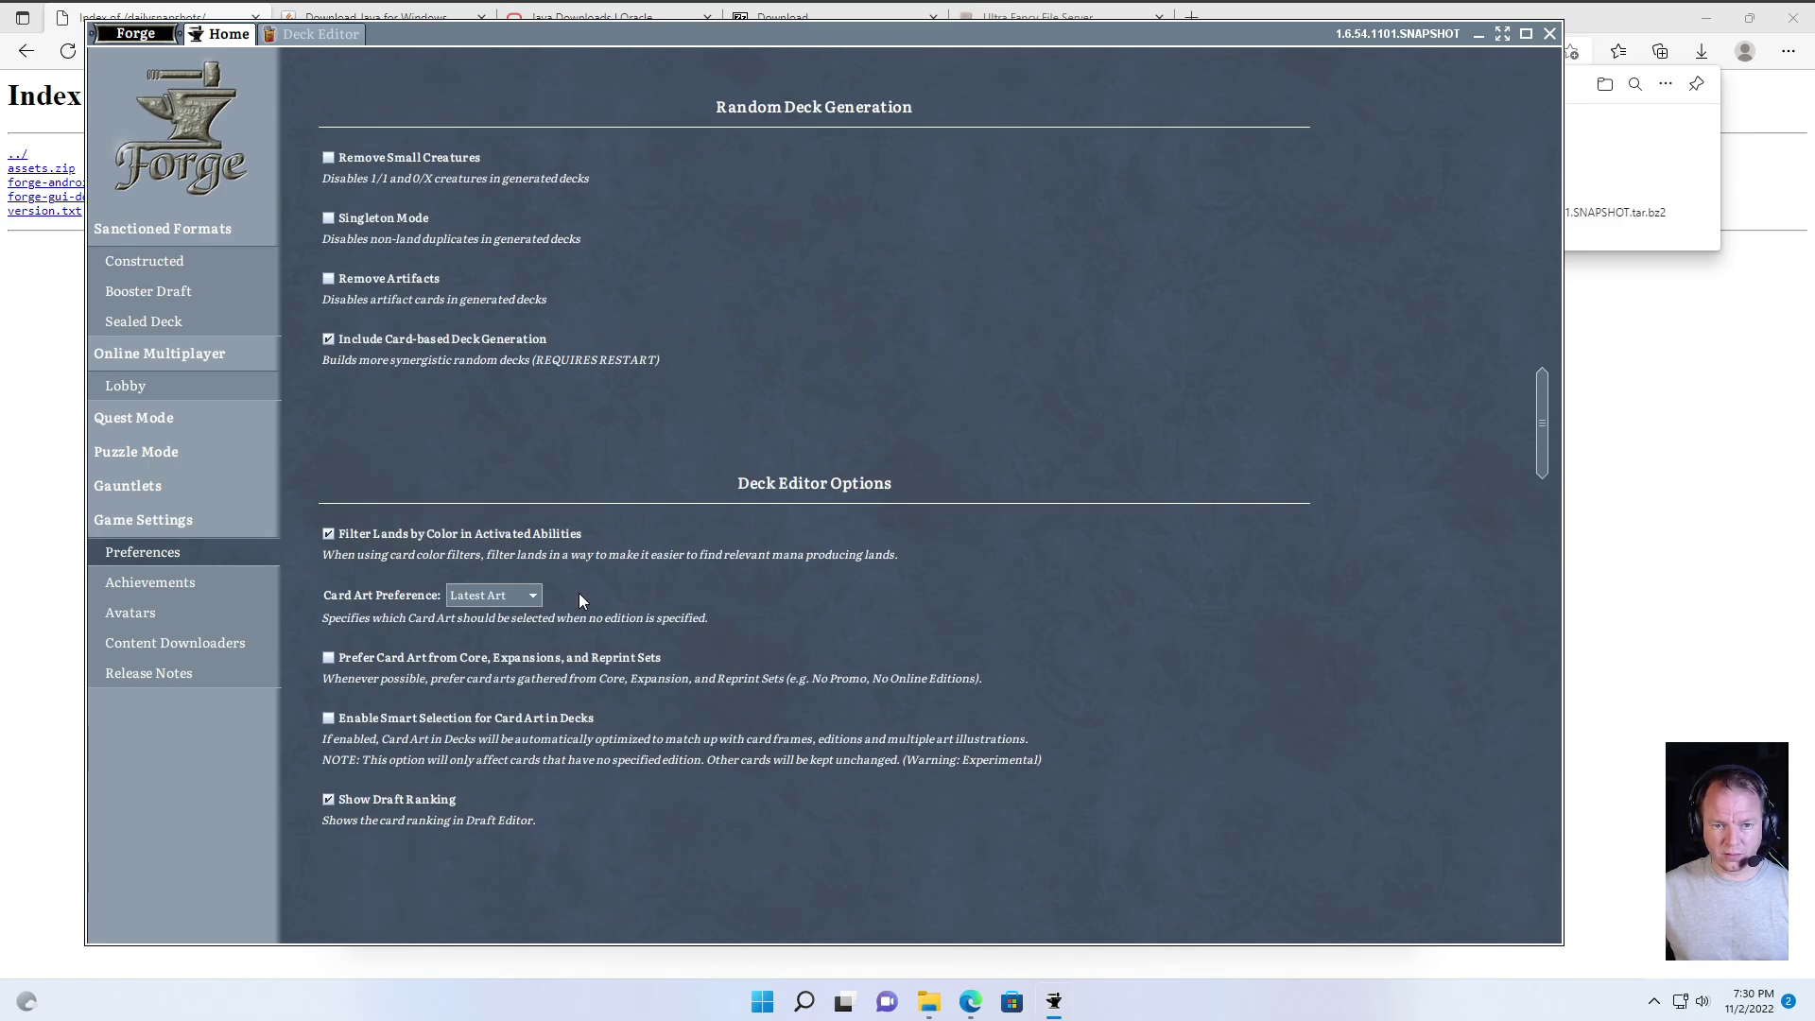
scroll(579, 595, "up", 20)
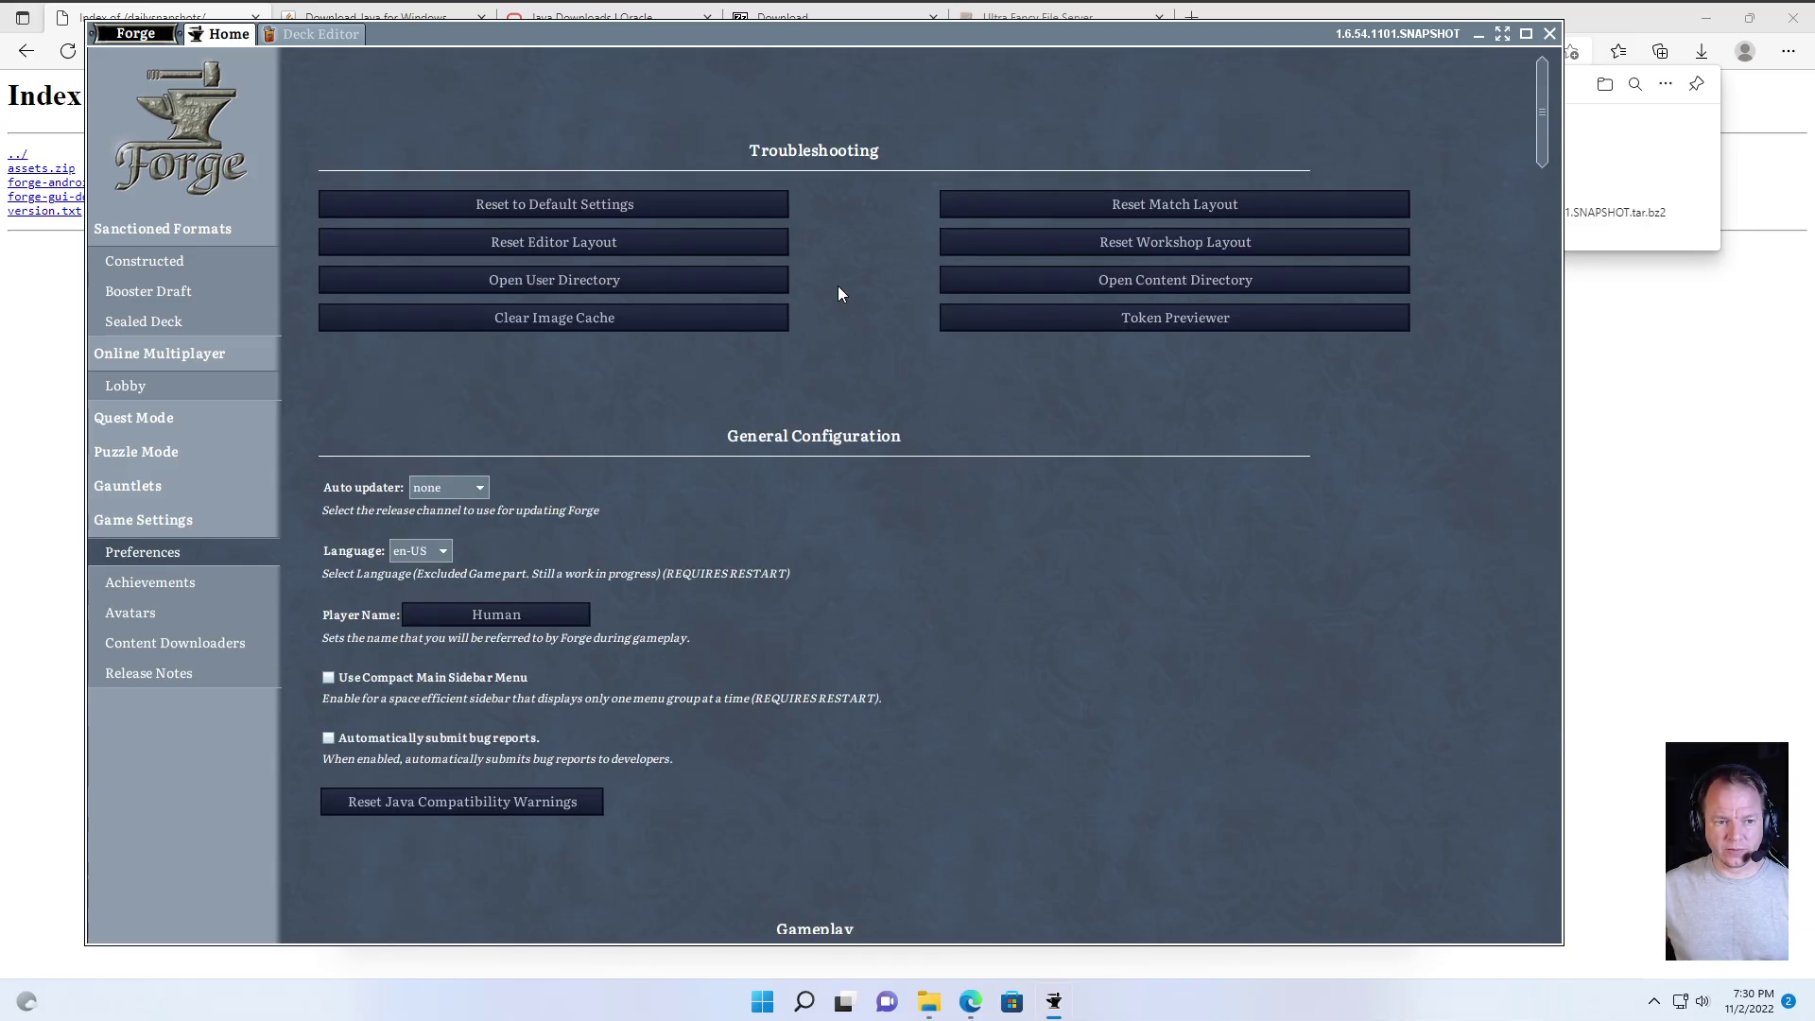
left_click(178, 643)
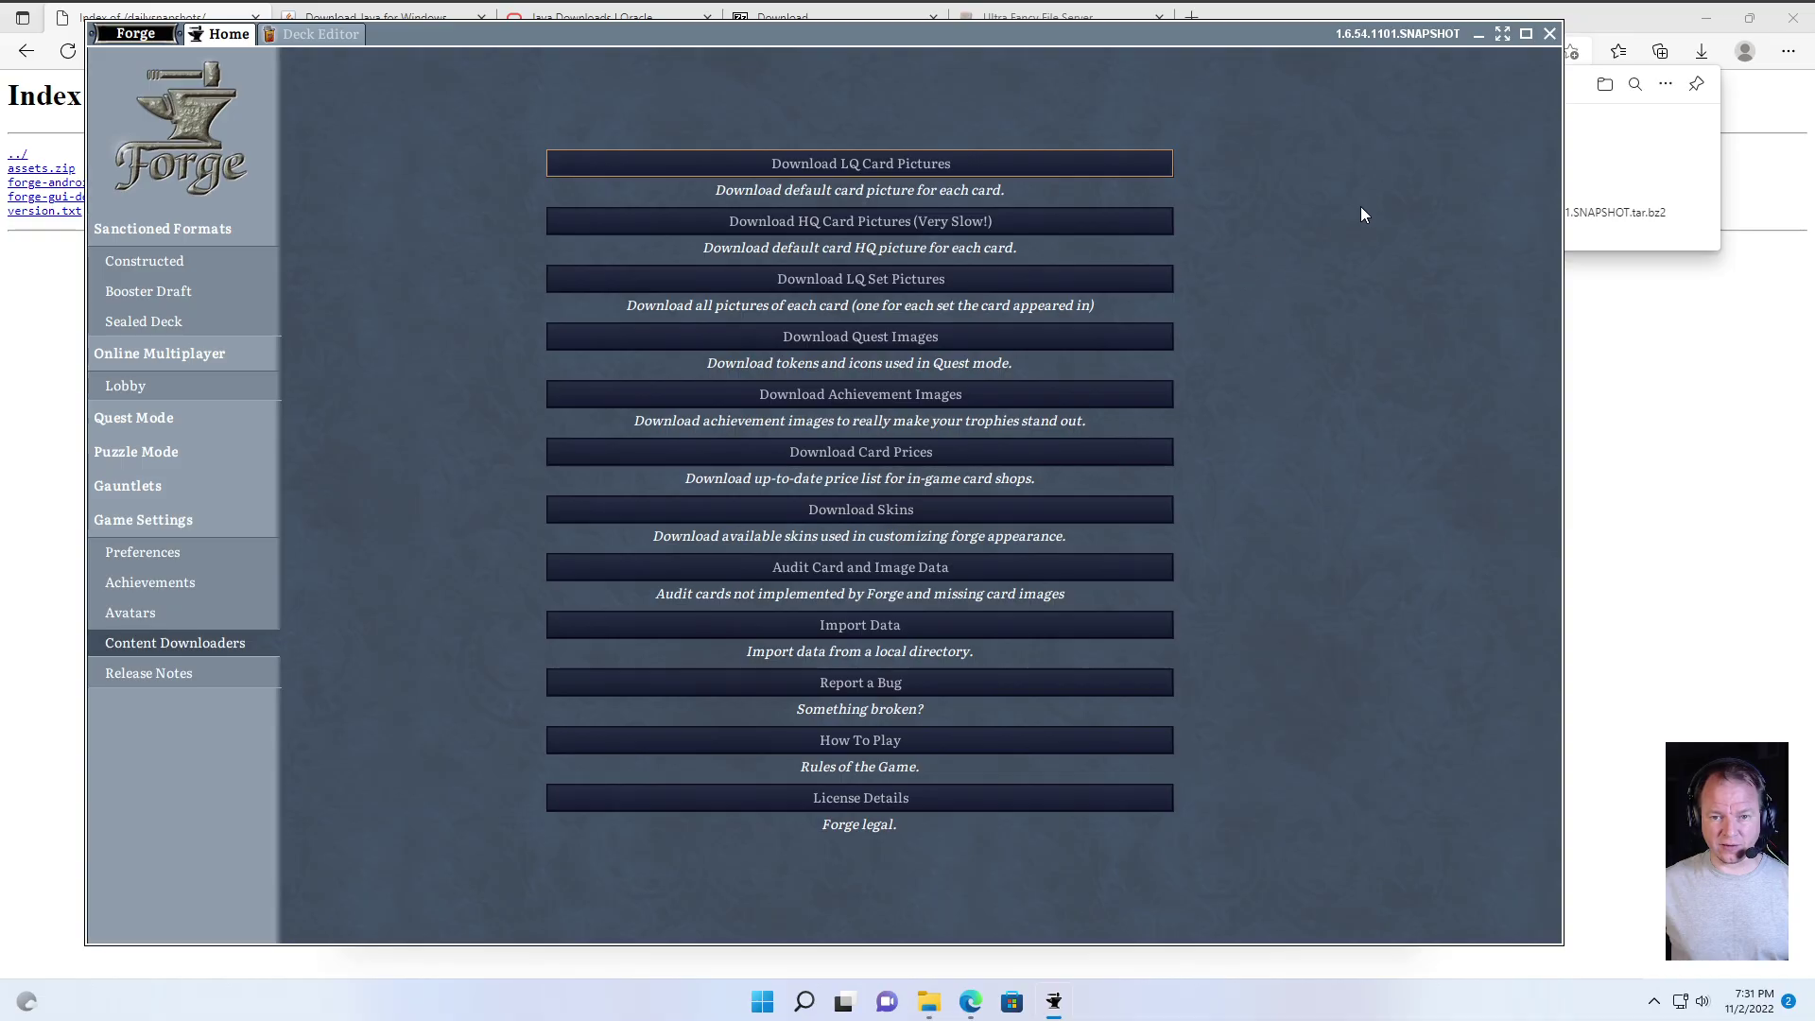
- Minimize Forge, close the Forge folder window, and view the Forge Card Image Sets on the Ultra Fancy File Server page in Edge
left_click(1480, 34)
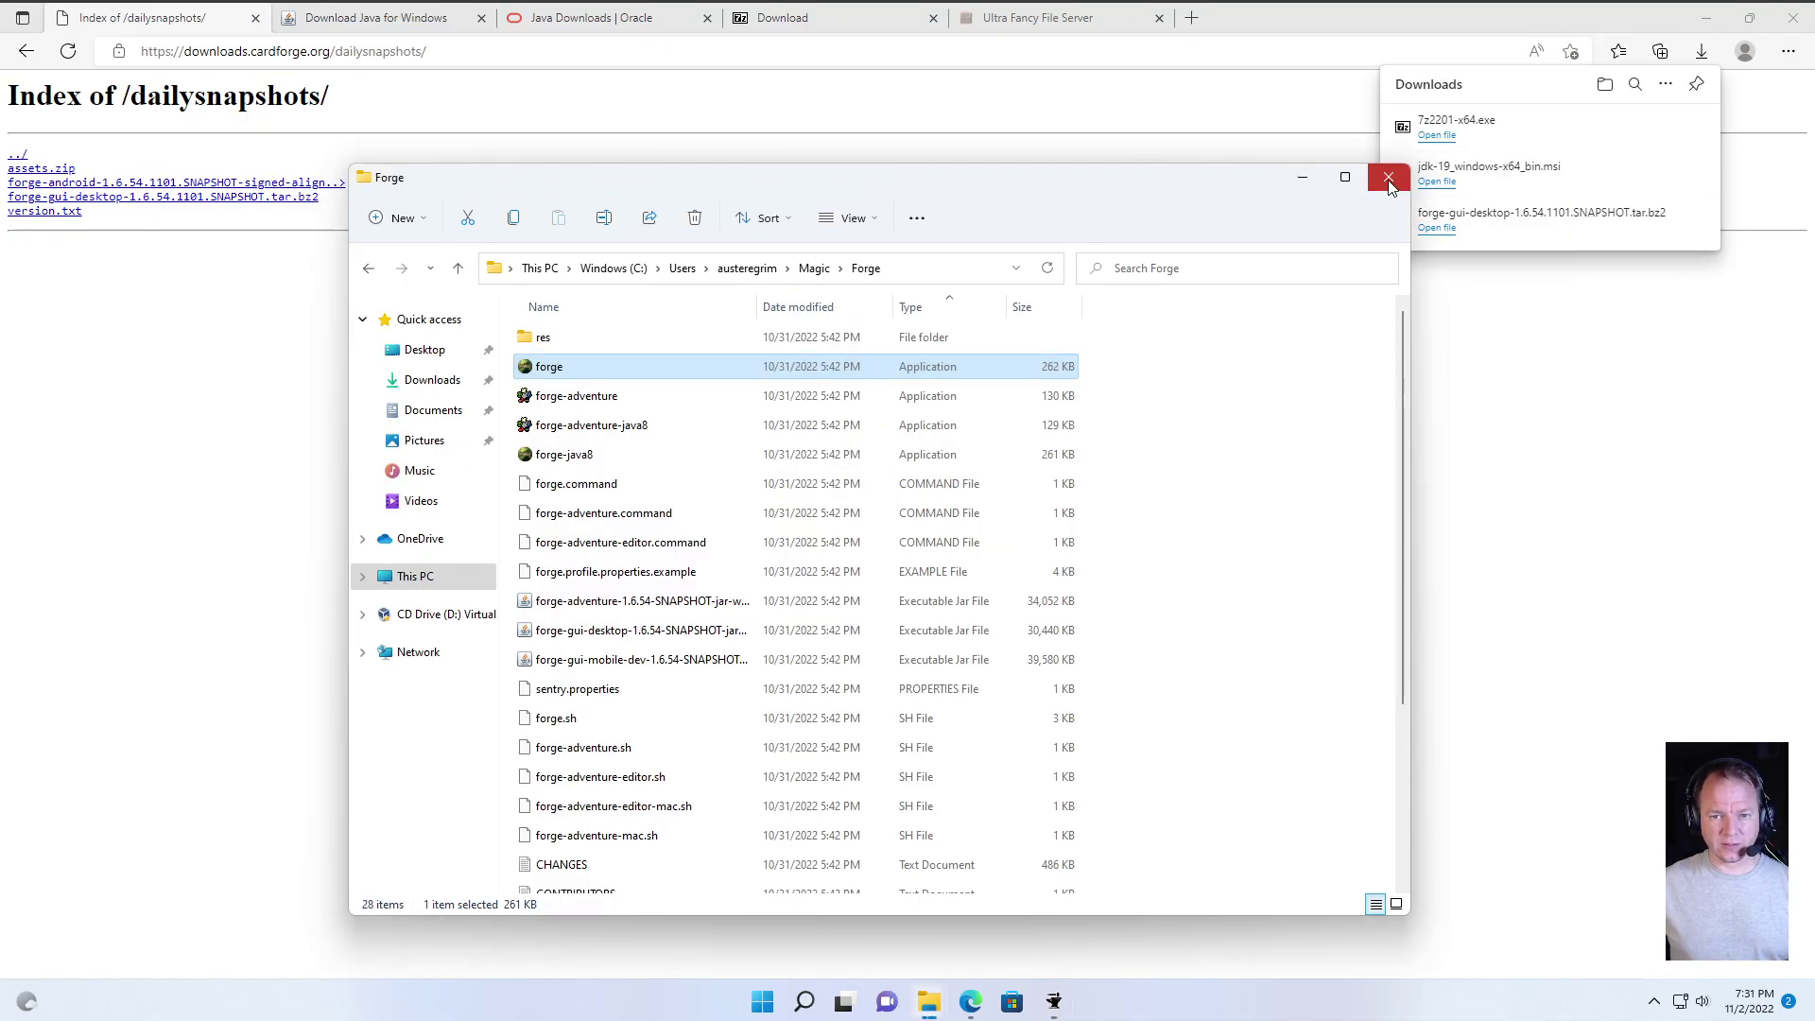
left_click(1387, 180)
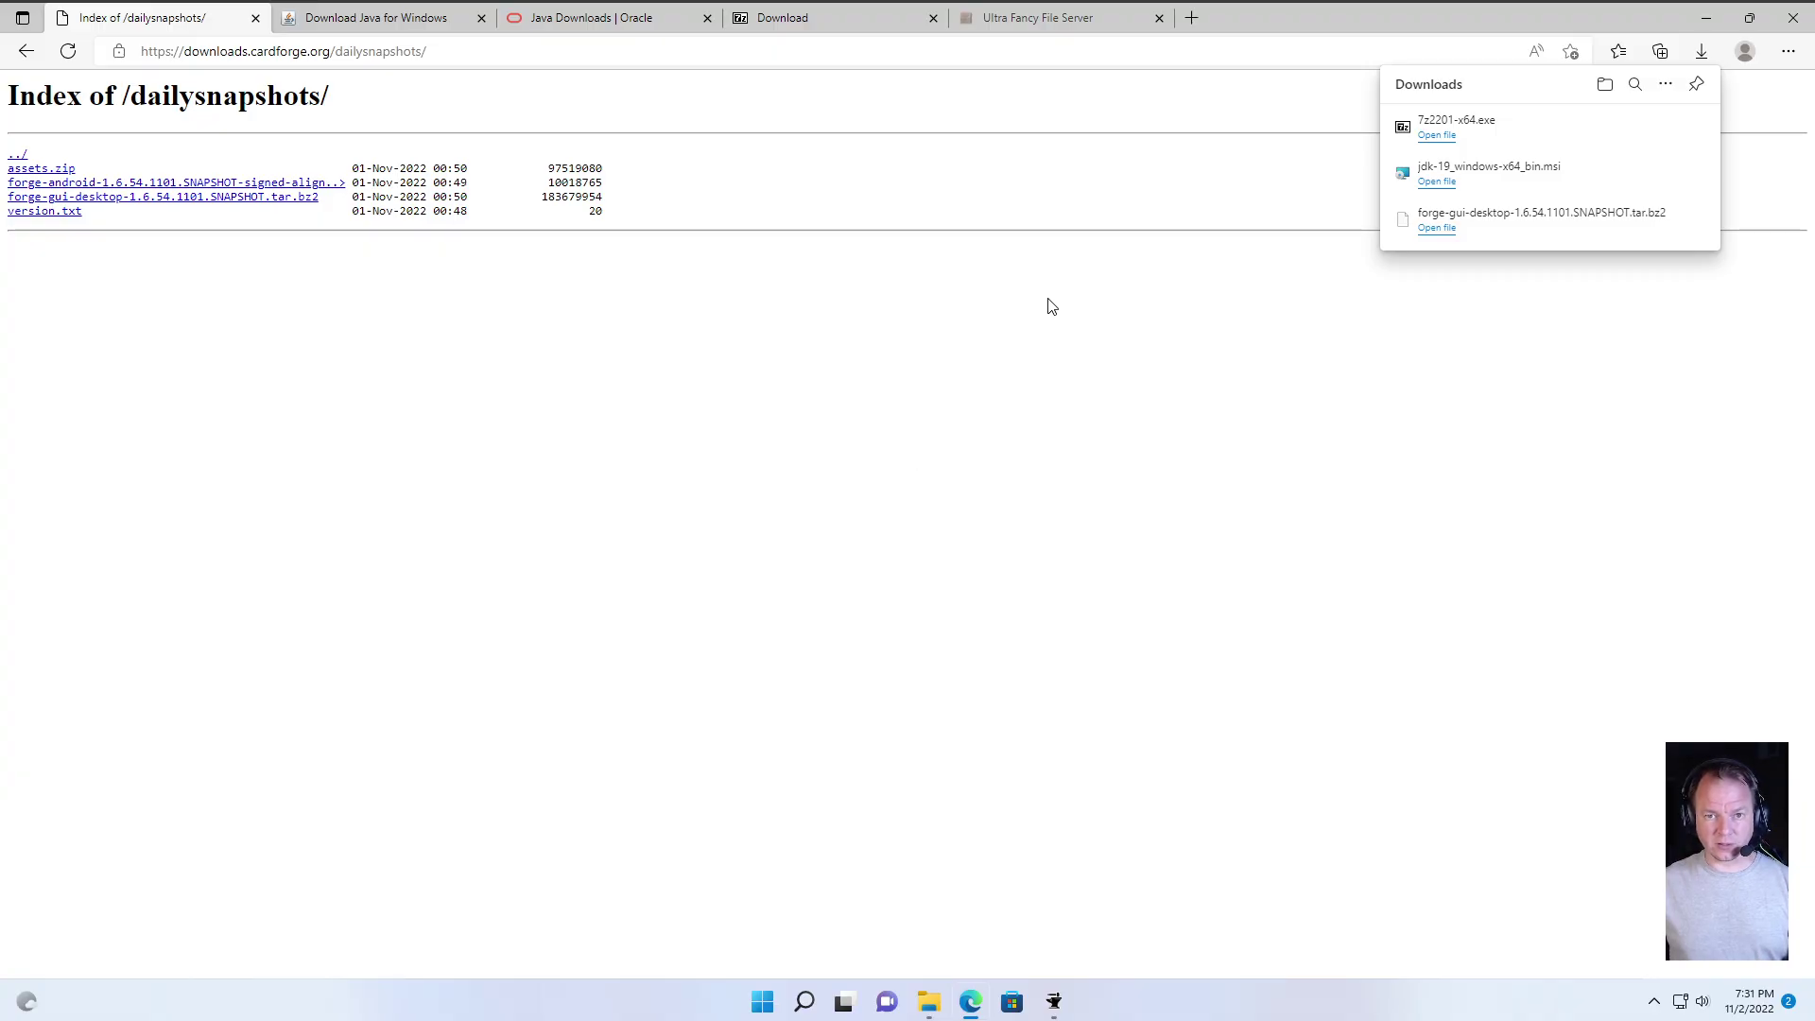
left_click(1036, 17)
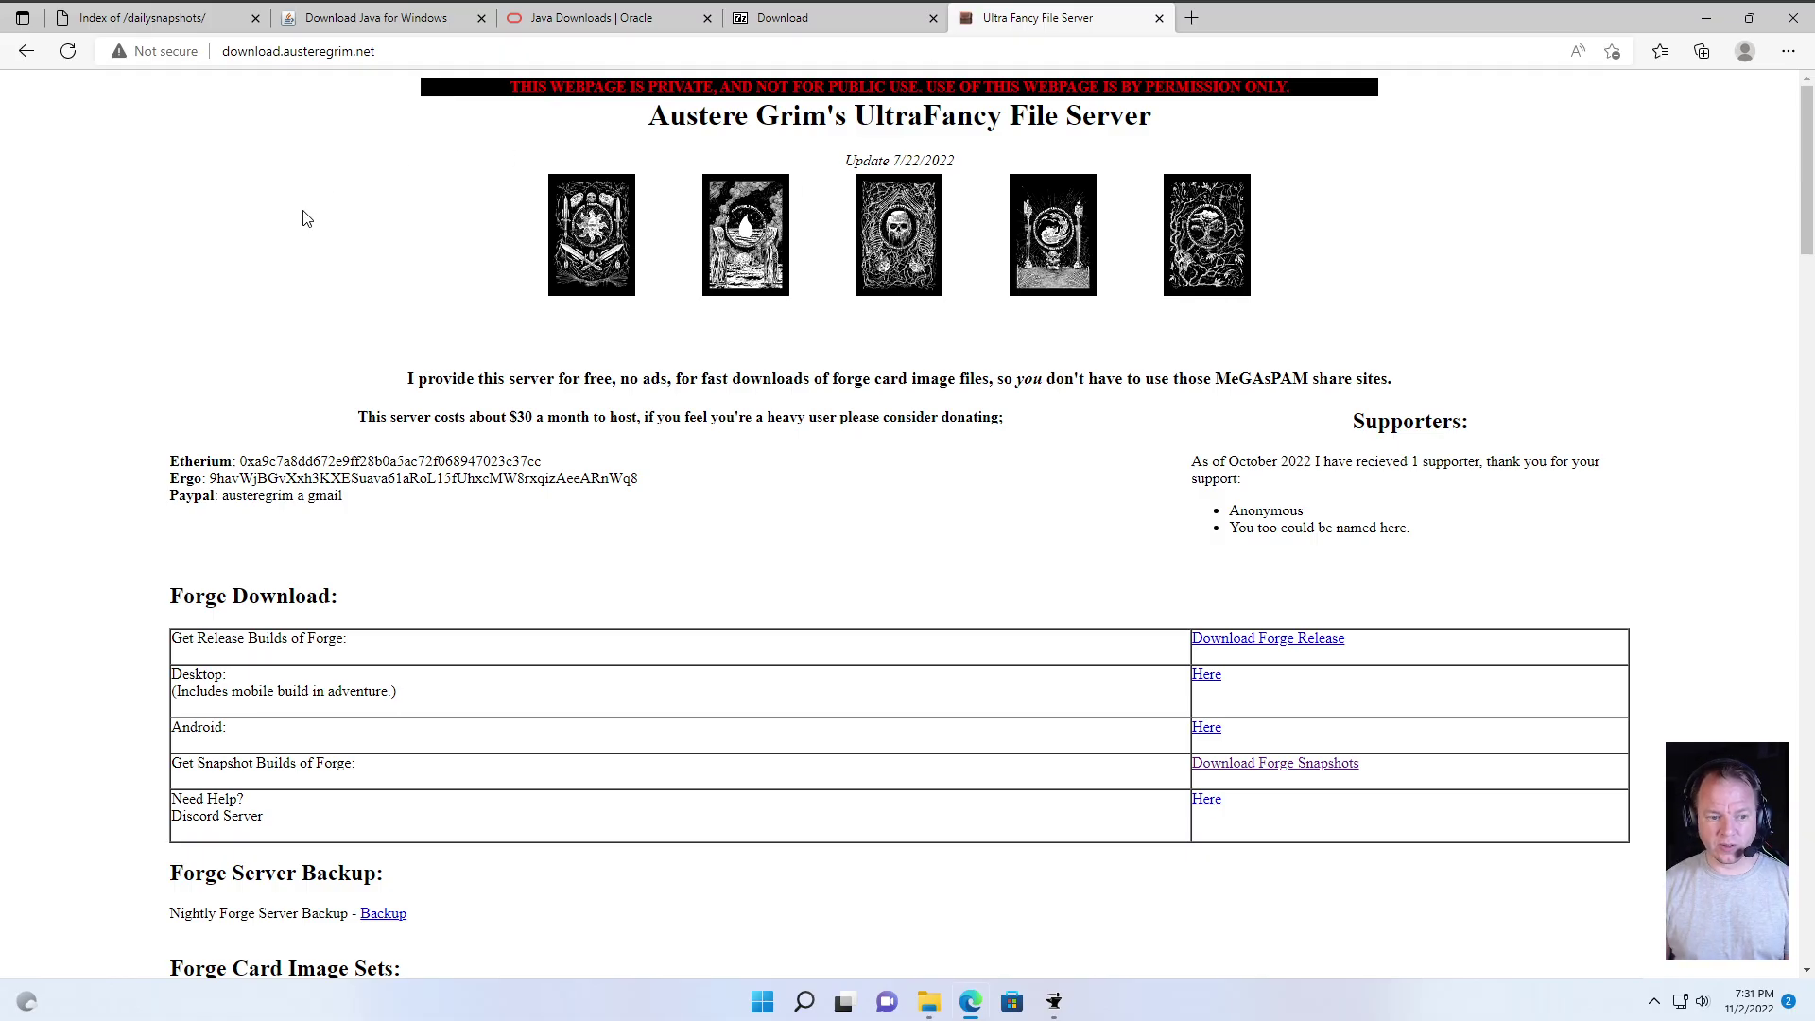
scroll(543, 393, "down", 4)
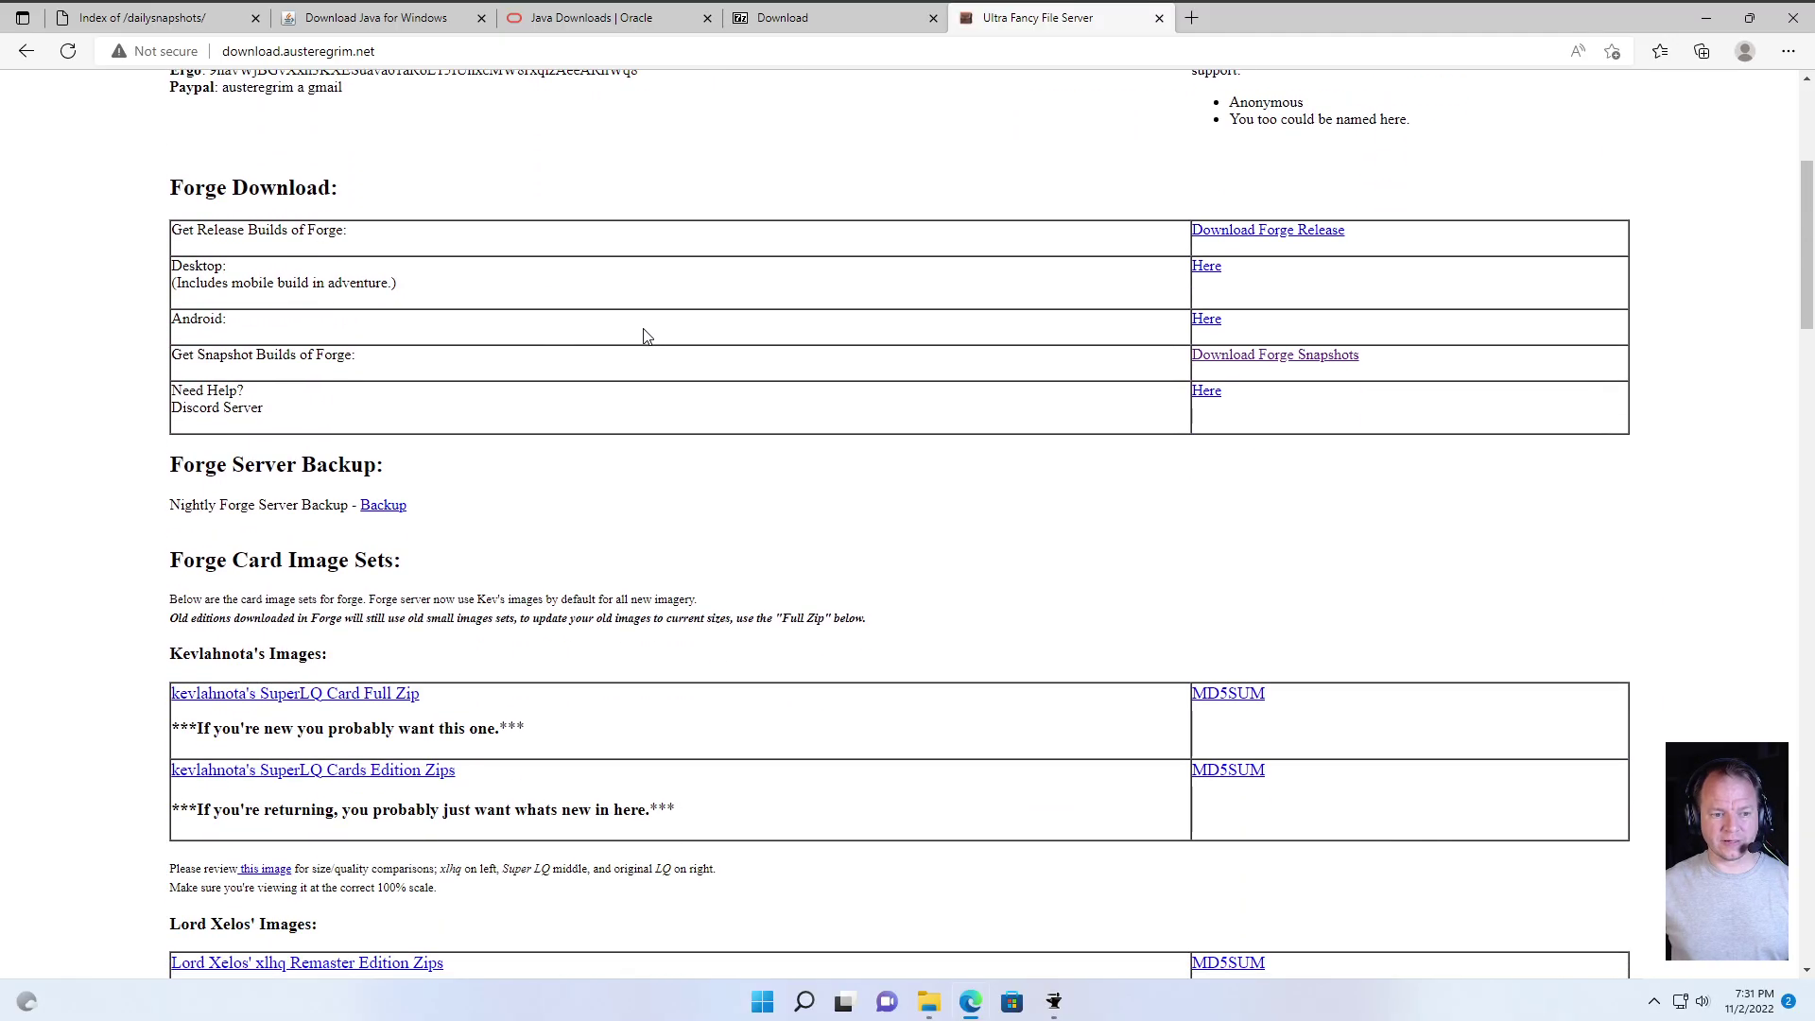
scroll(644, 336, "down", 3)
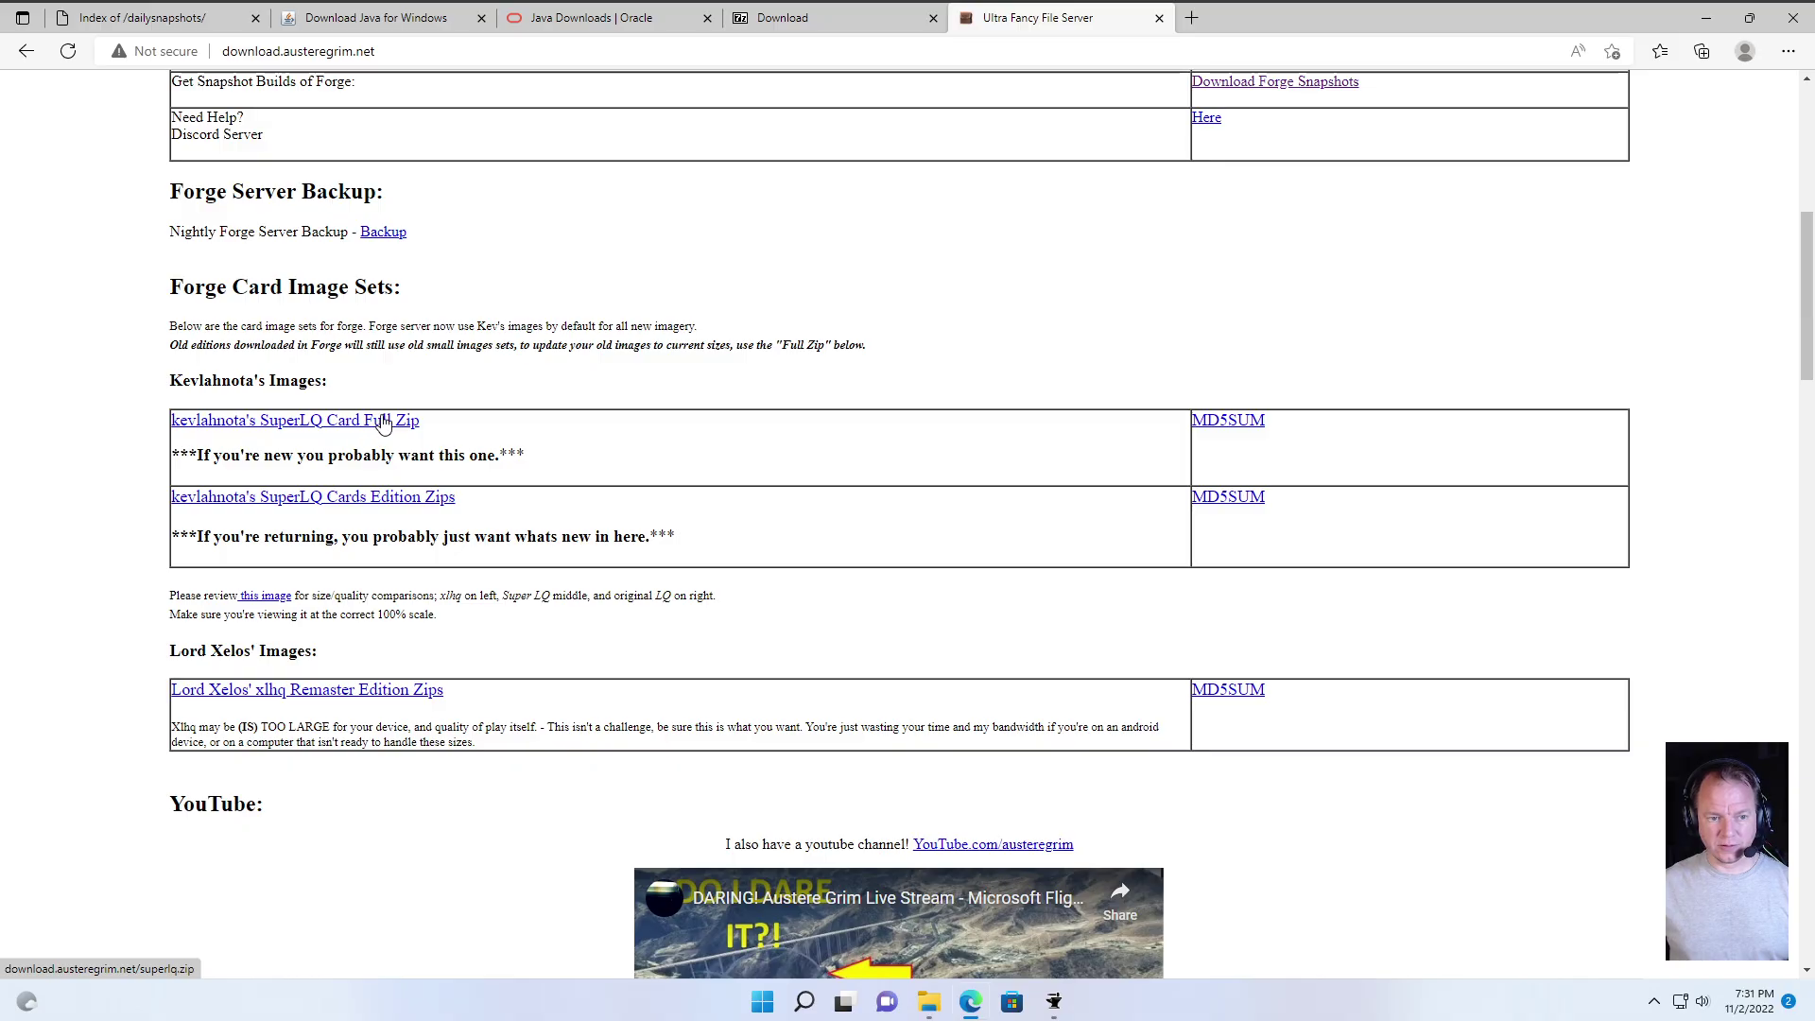
- Switch to Forge, open the content directory from the Preferences, and return to the card image sets page in Edge
left_click(1056, 1011)
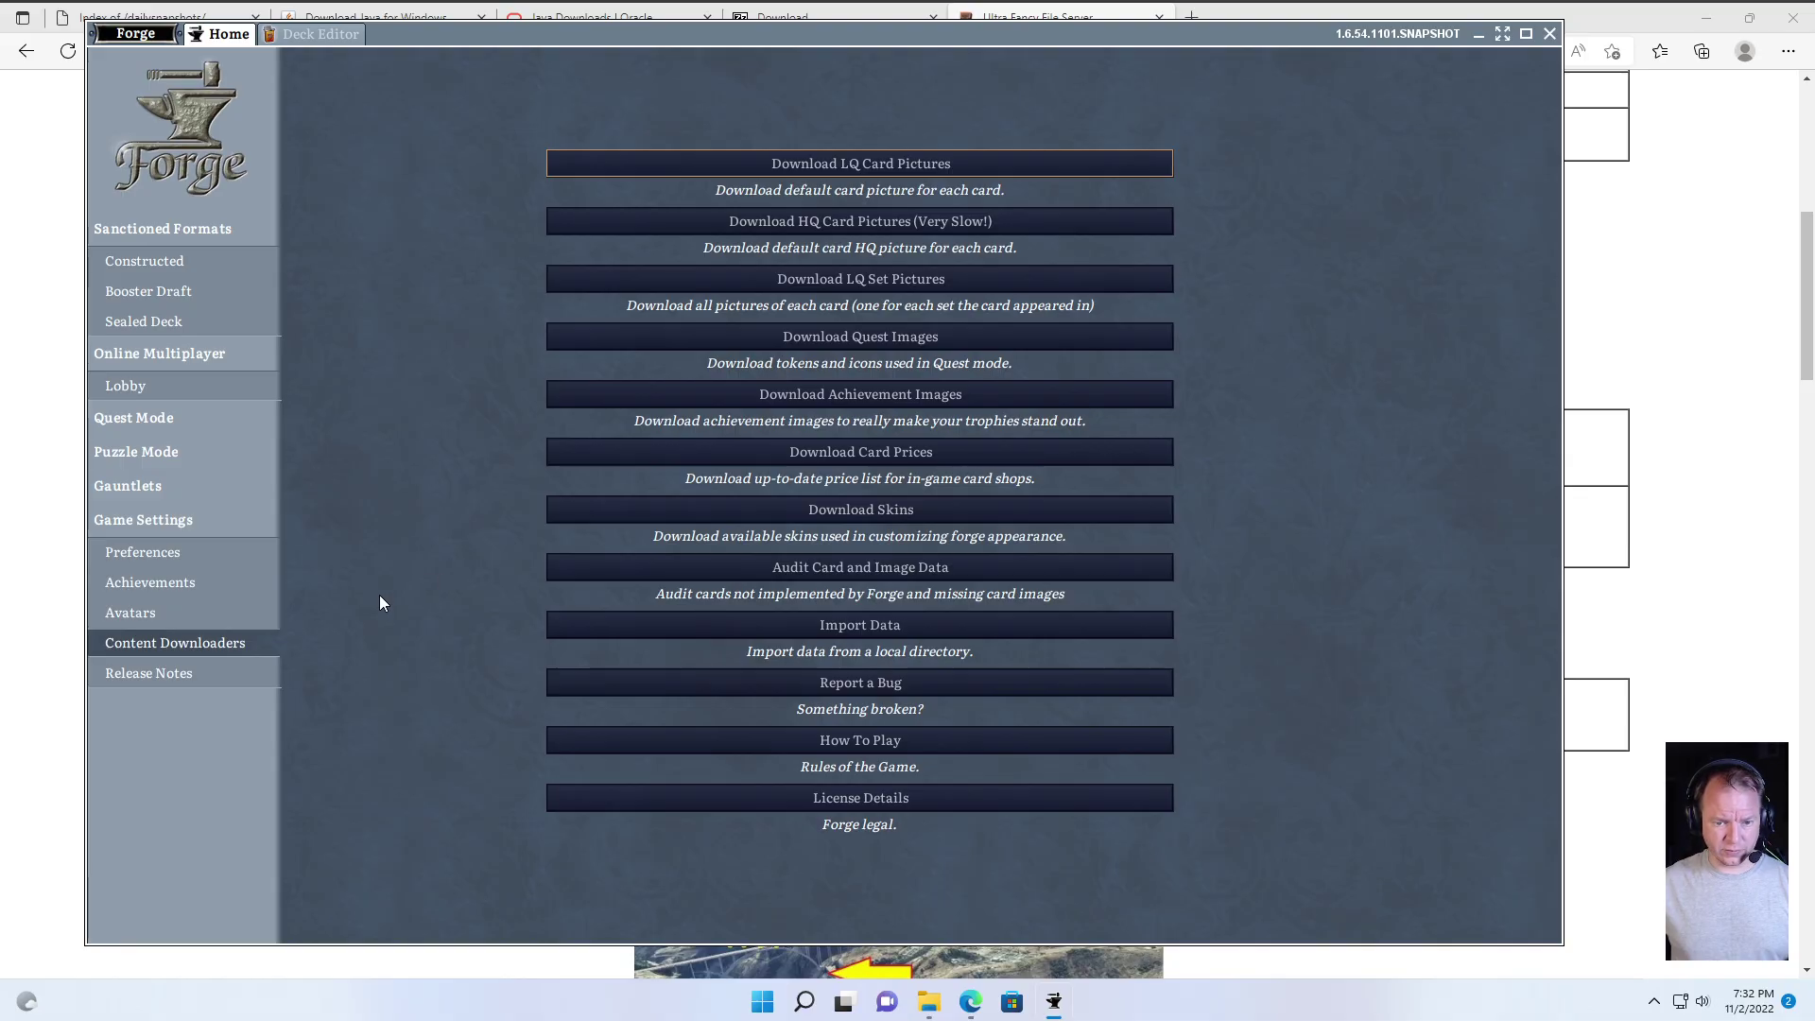
left_click(219, 553)
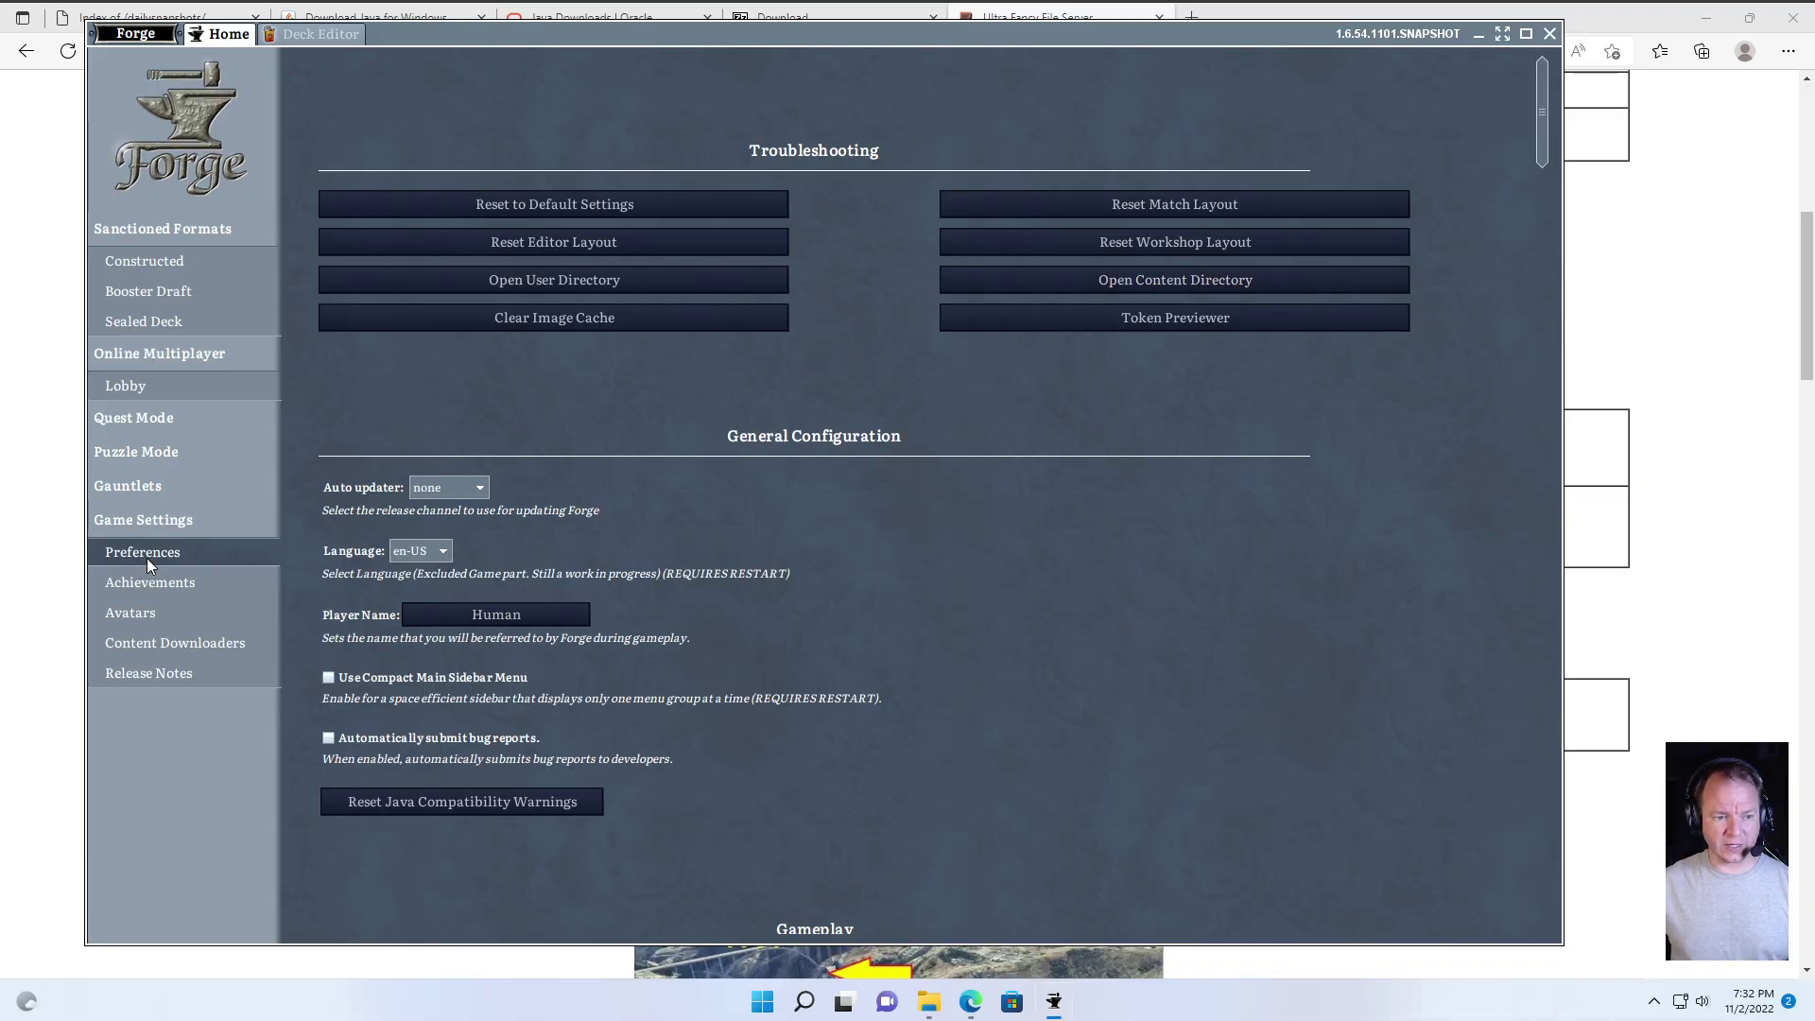
left_click(1259, 280)
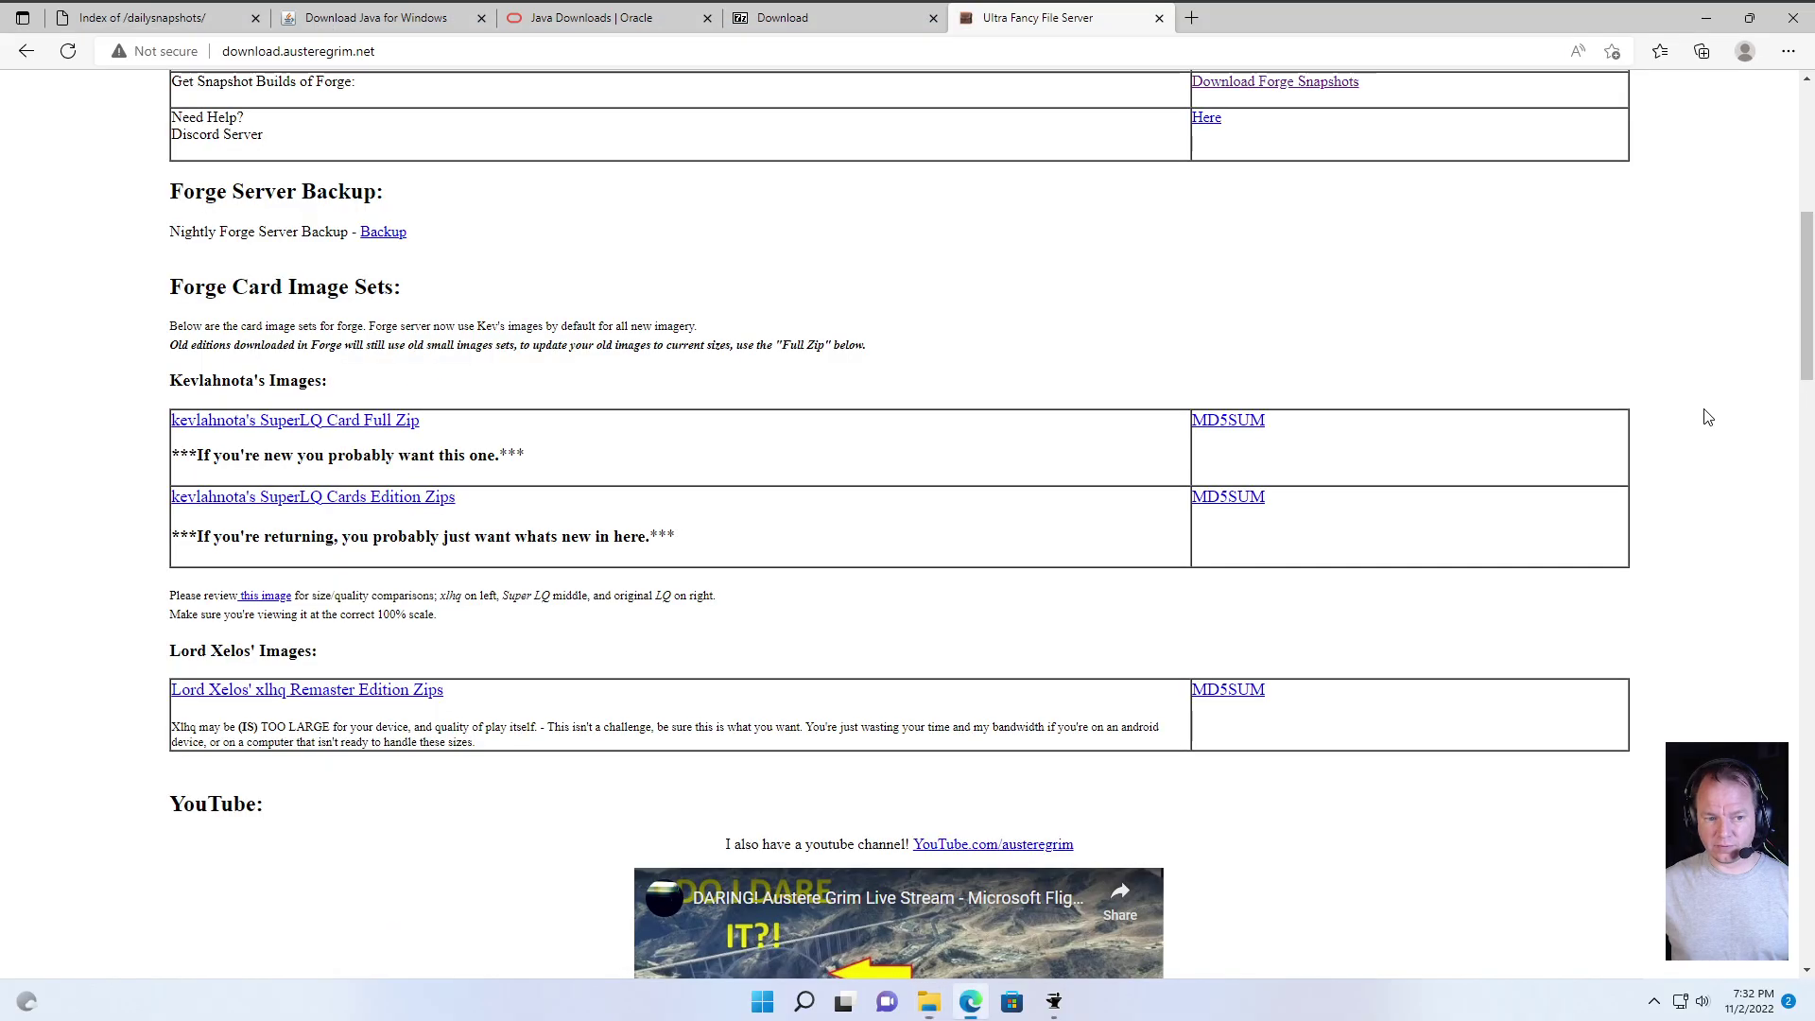
left_click(1707, 418)
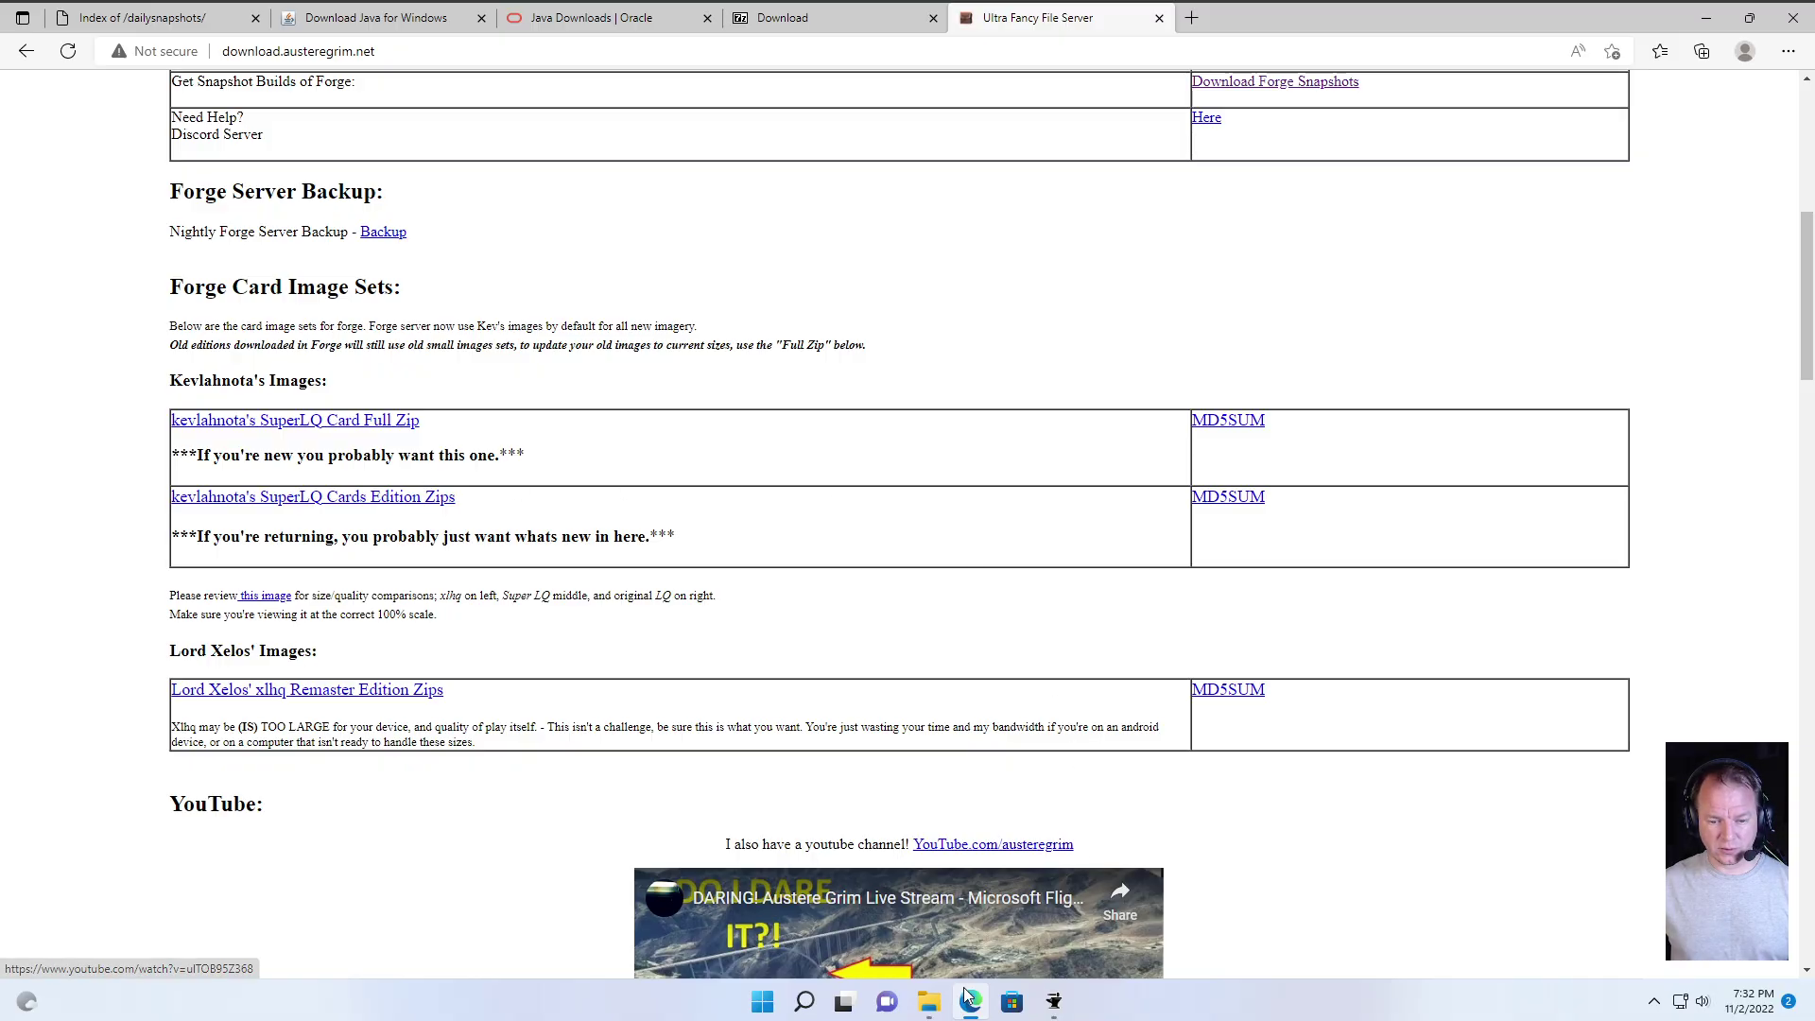
- Switch to the Forge Cache folder in File Explorer and open the cards folder inside pics
mouse_move(931, 1002)
left_click(1029, 898)
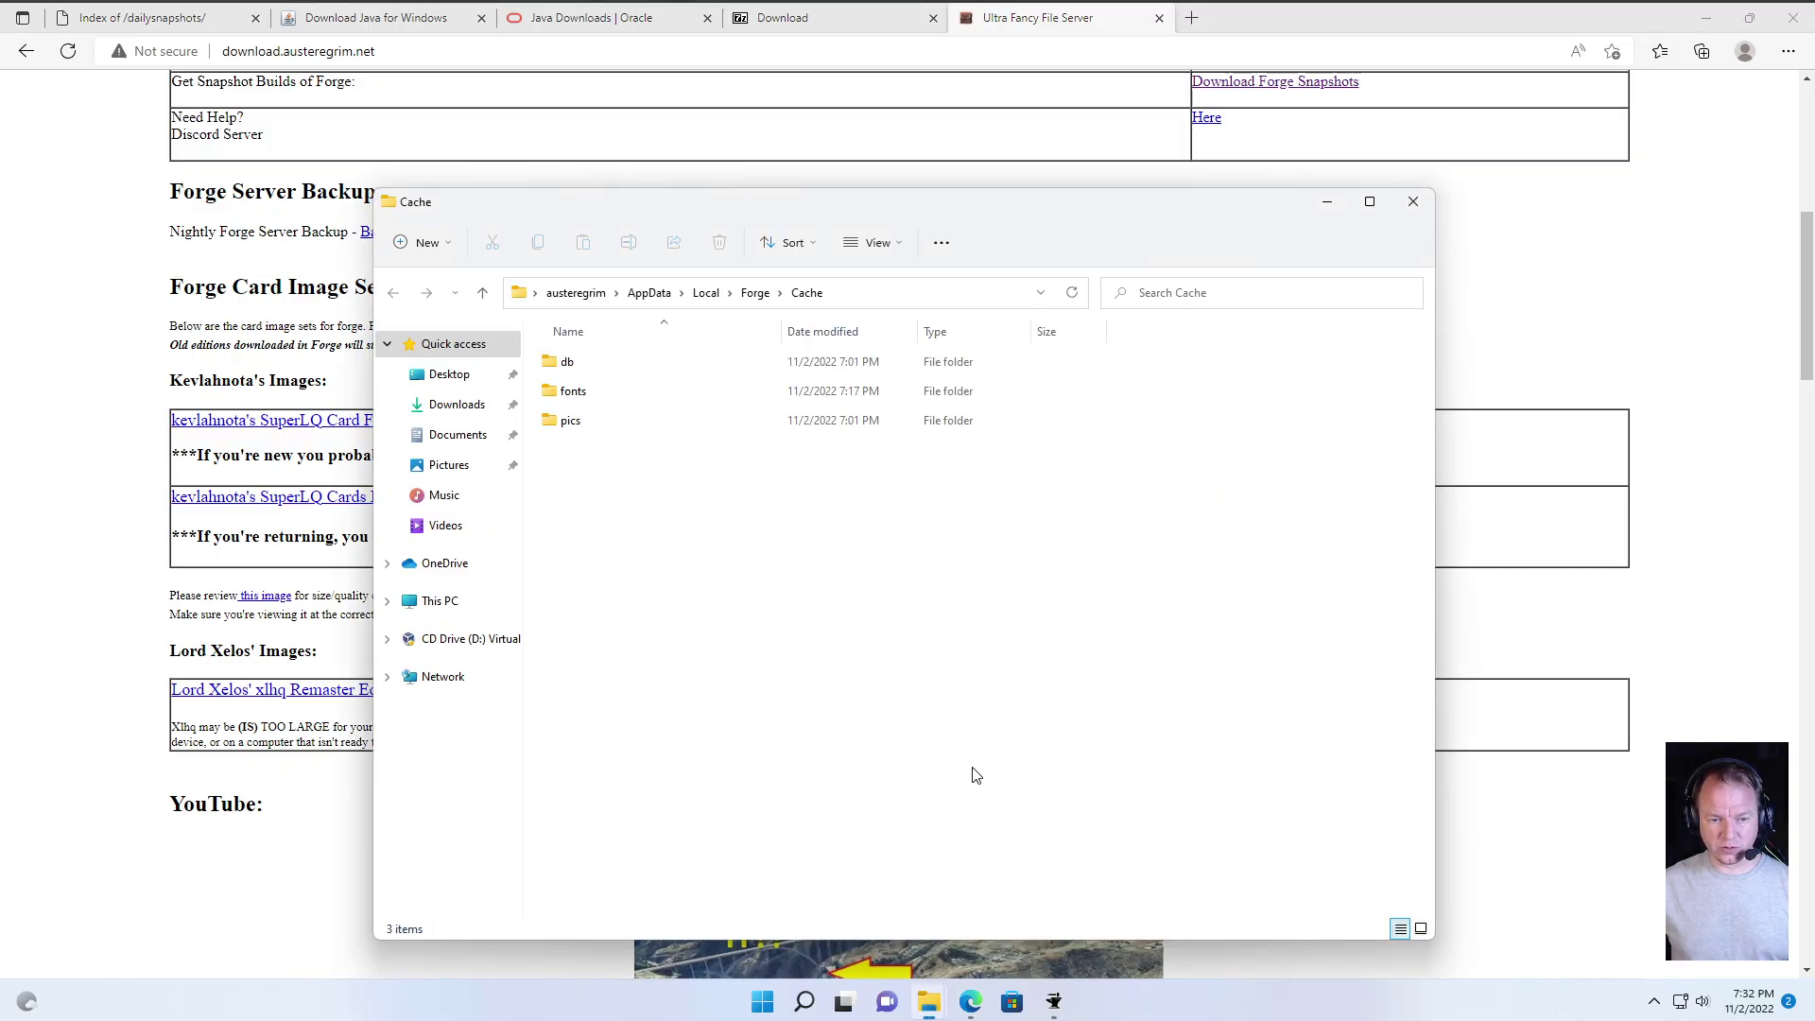
double_click(602, 423)
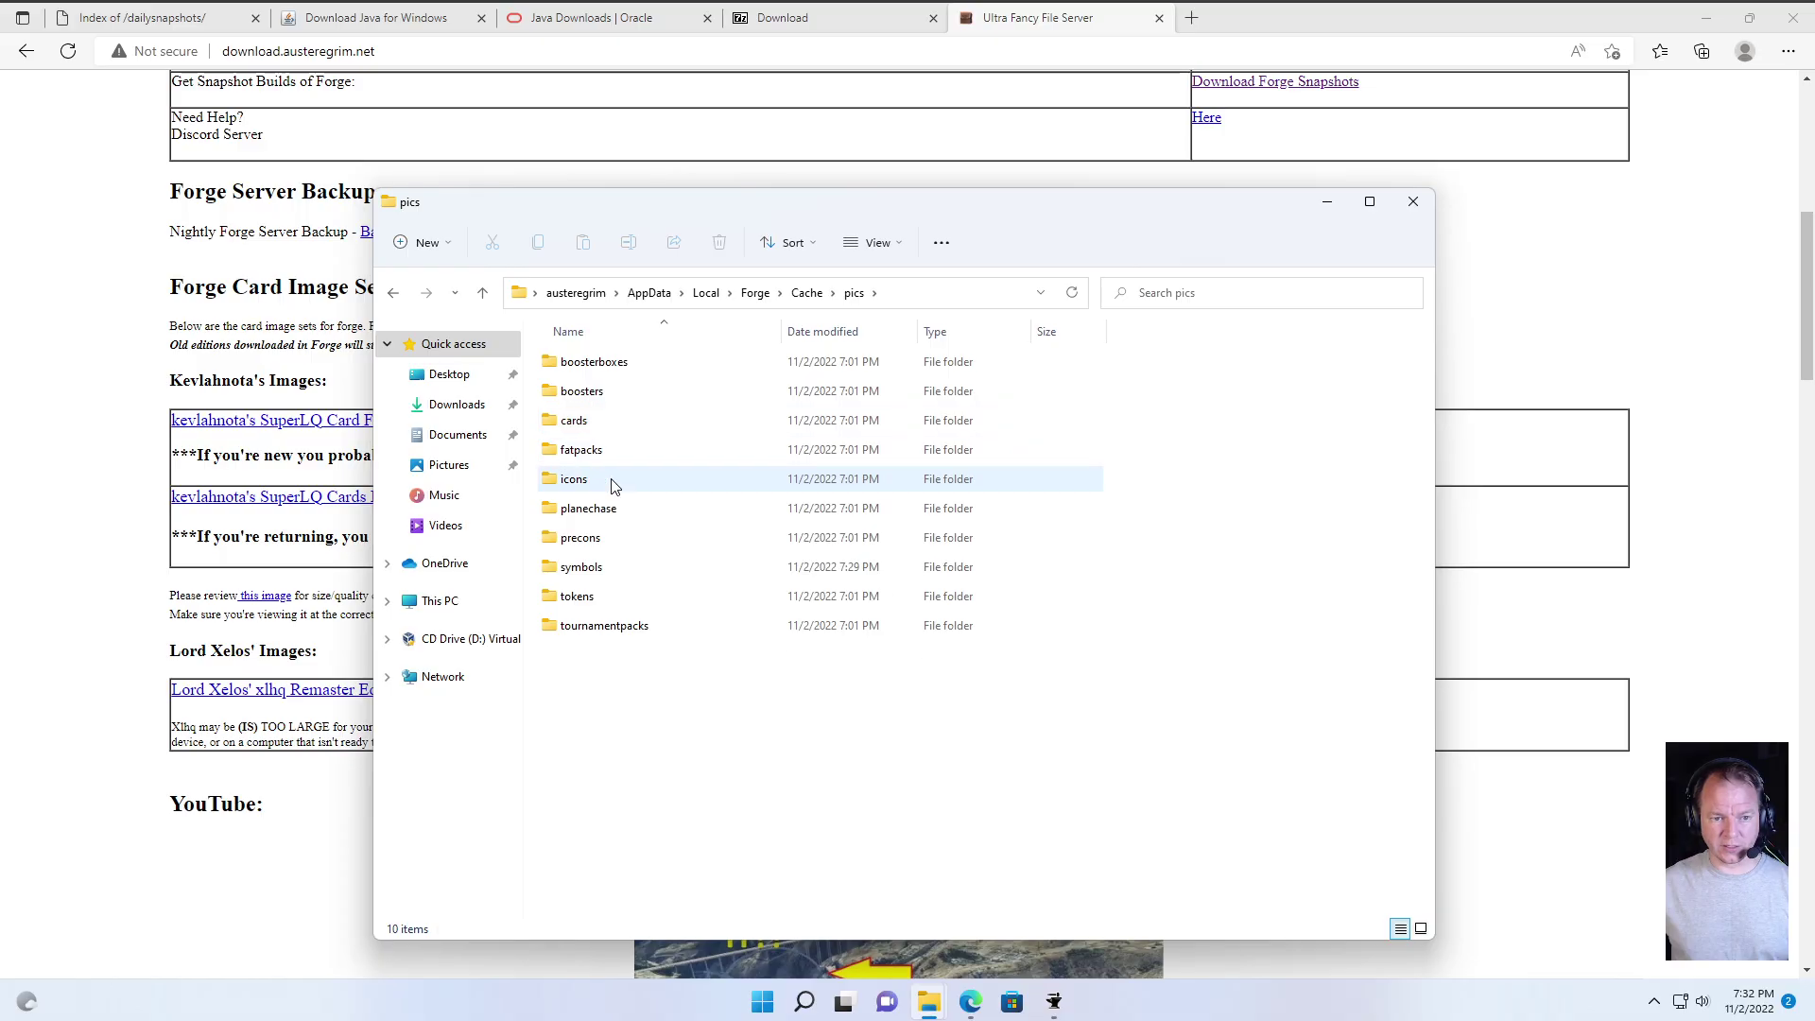
double_click(588, 425)
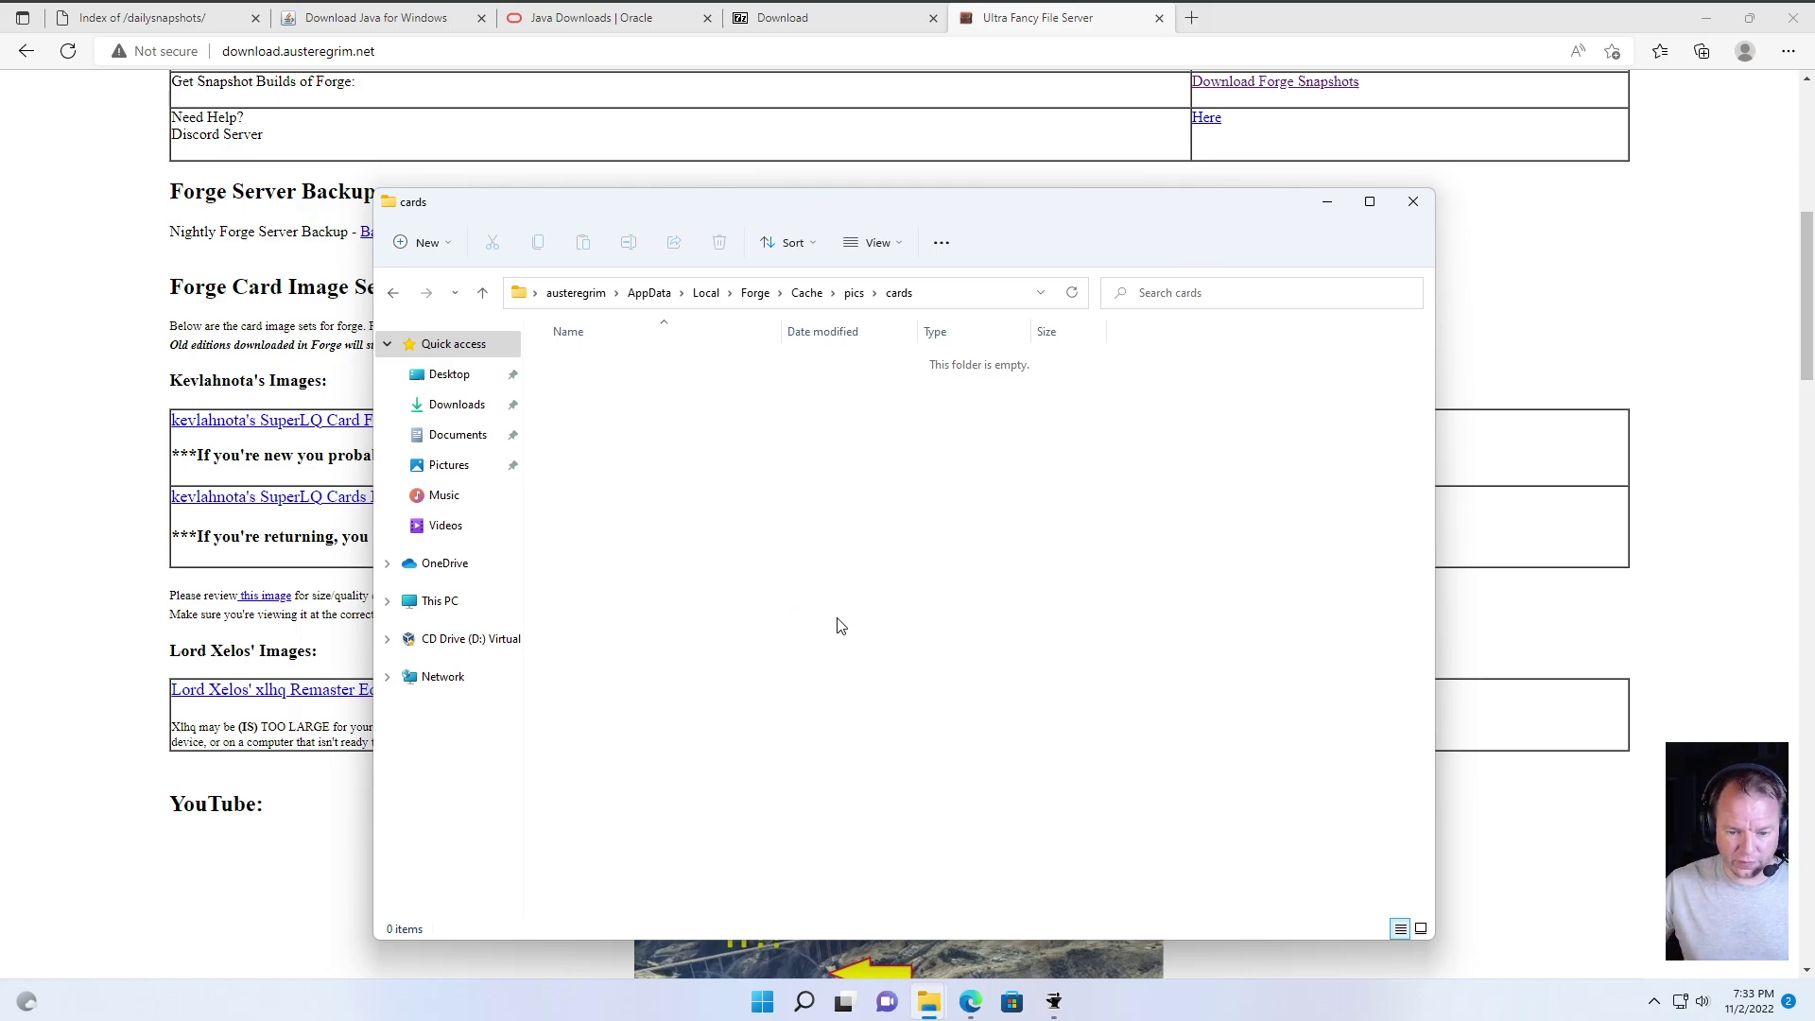
- Switch back to Forge and view the Content Downloaders in the Game Settings
mouse_move(1054, 1002)
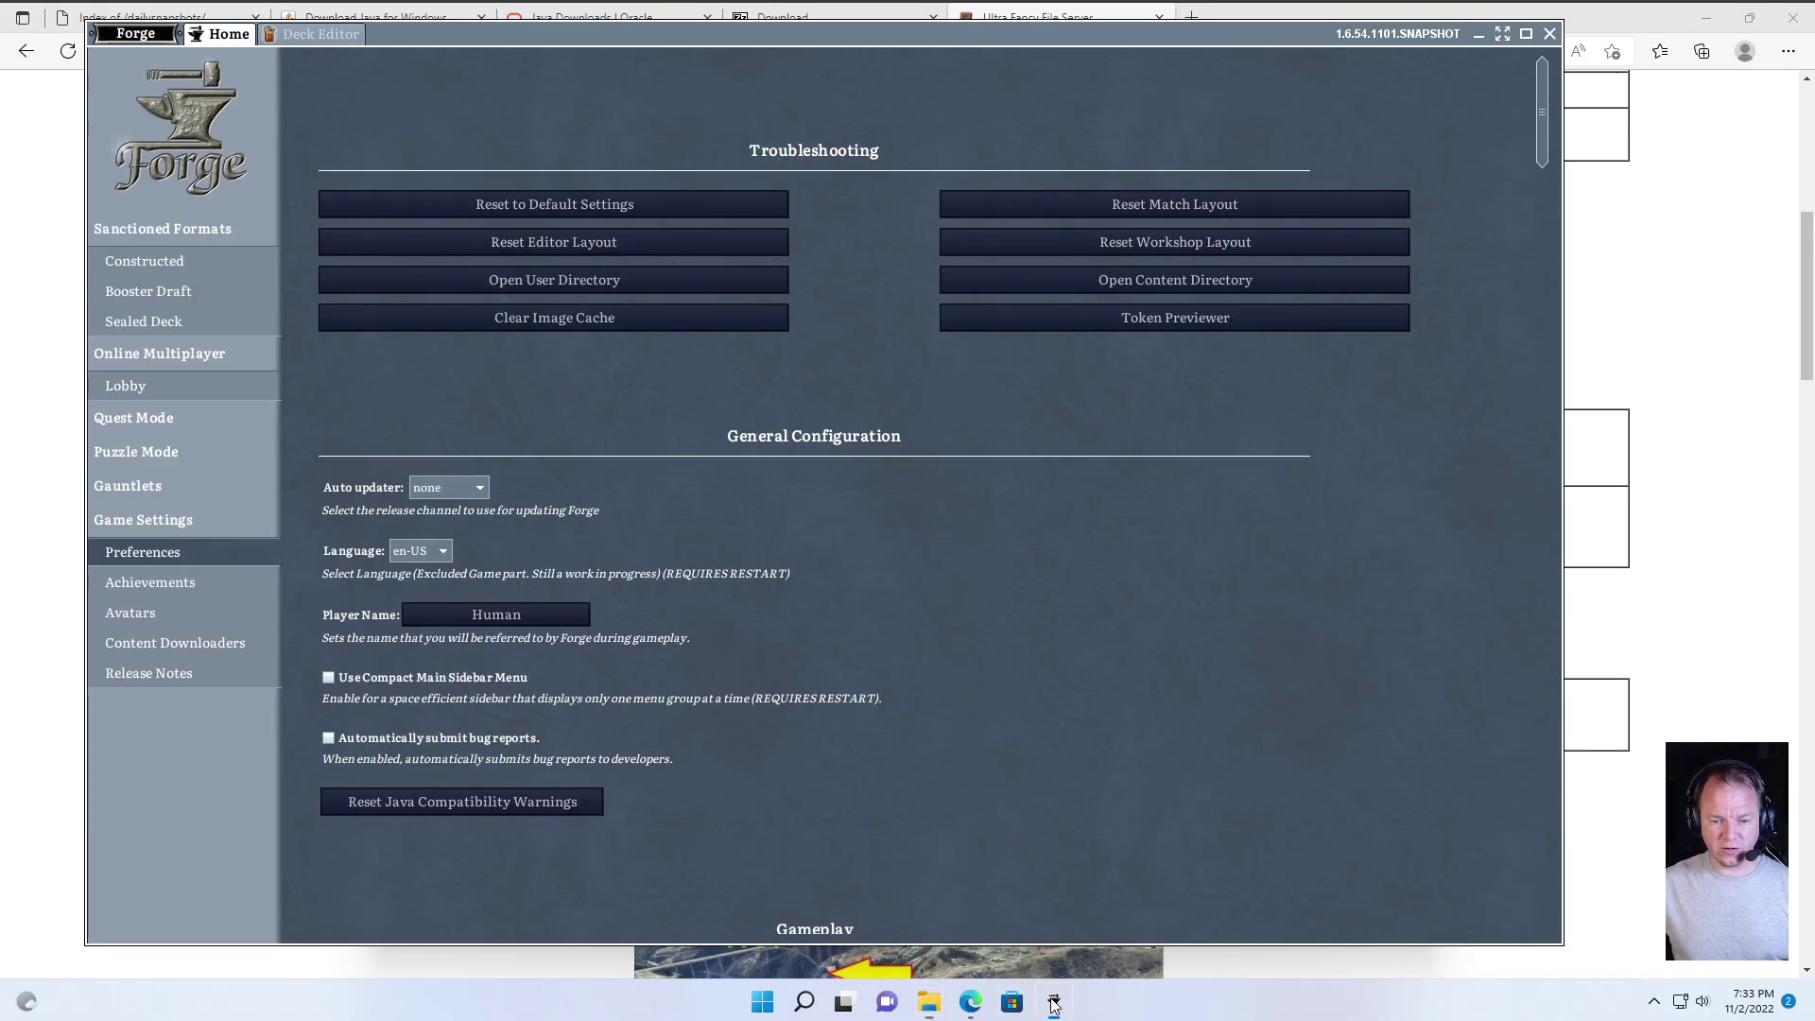
left_click(1052, 1000)
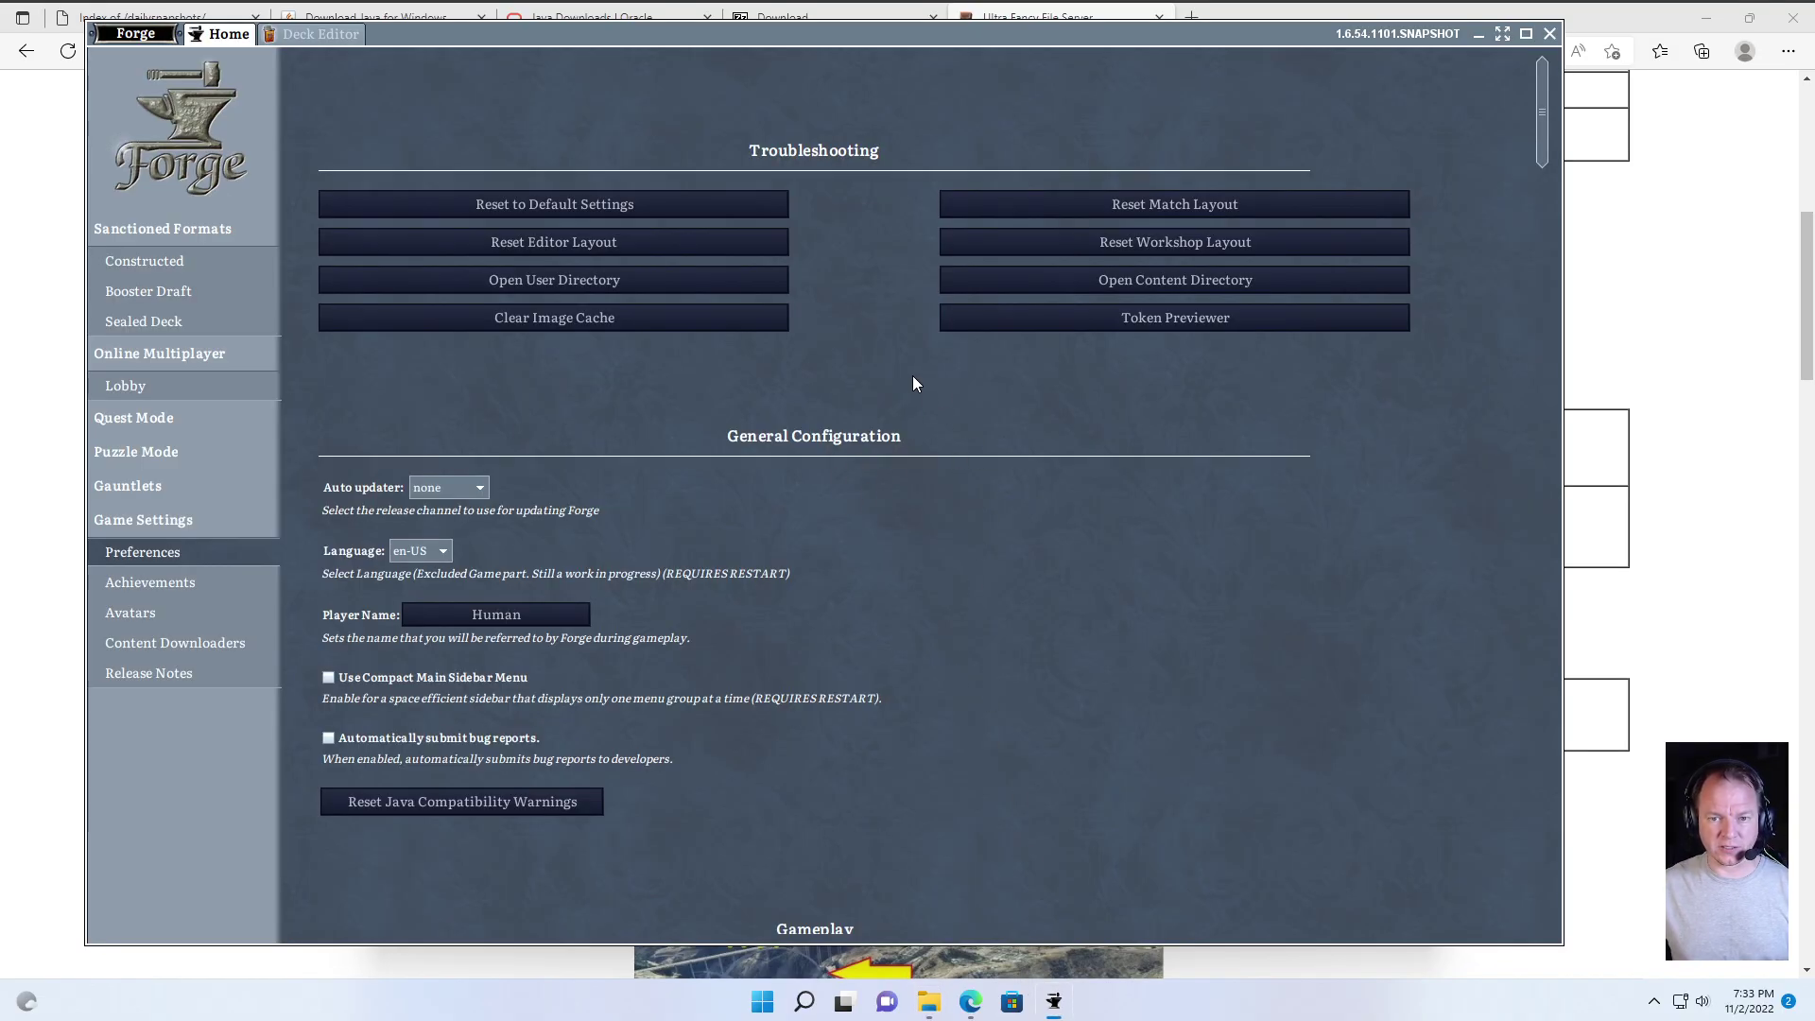
left_click(201, 643)
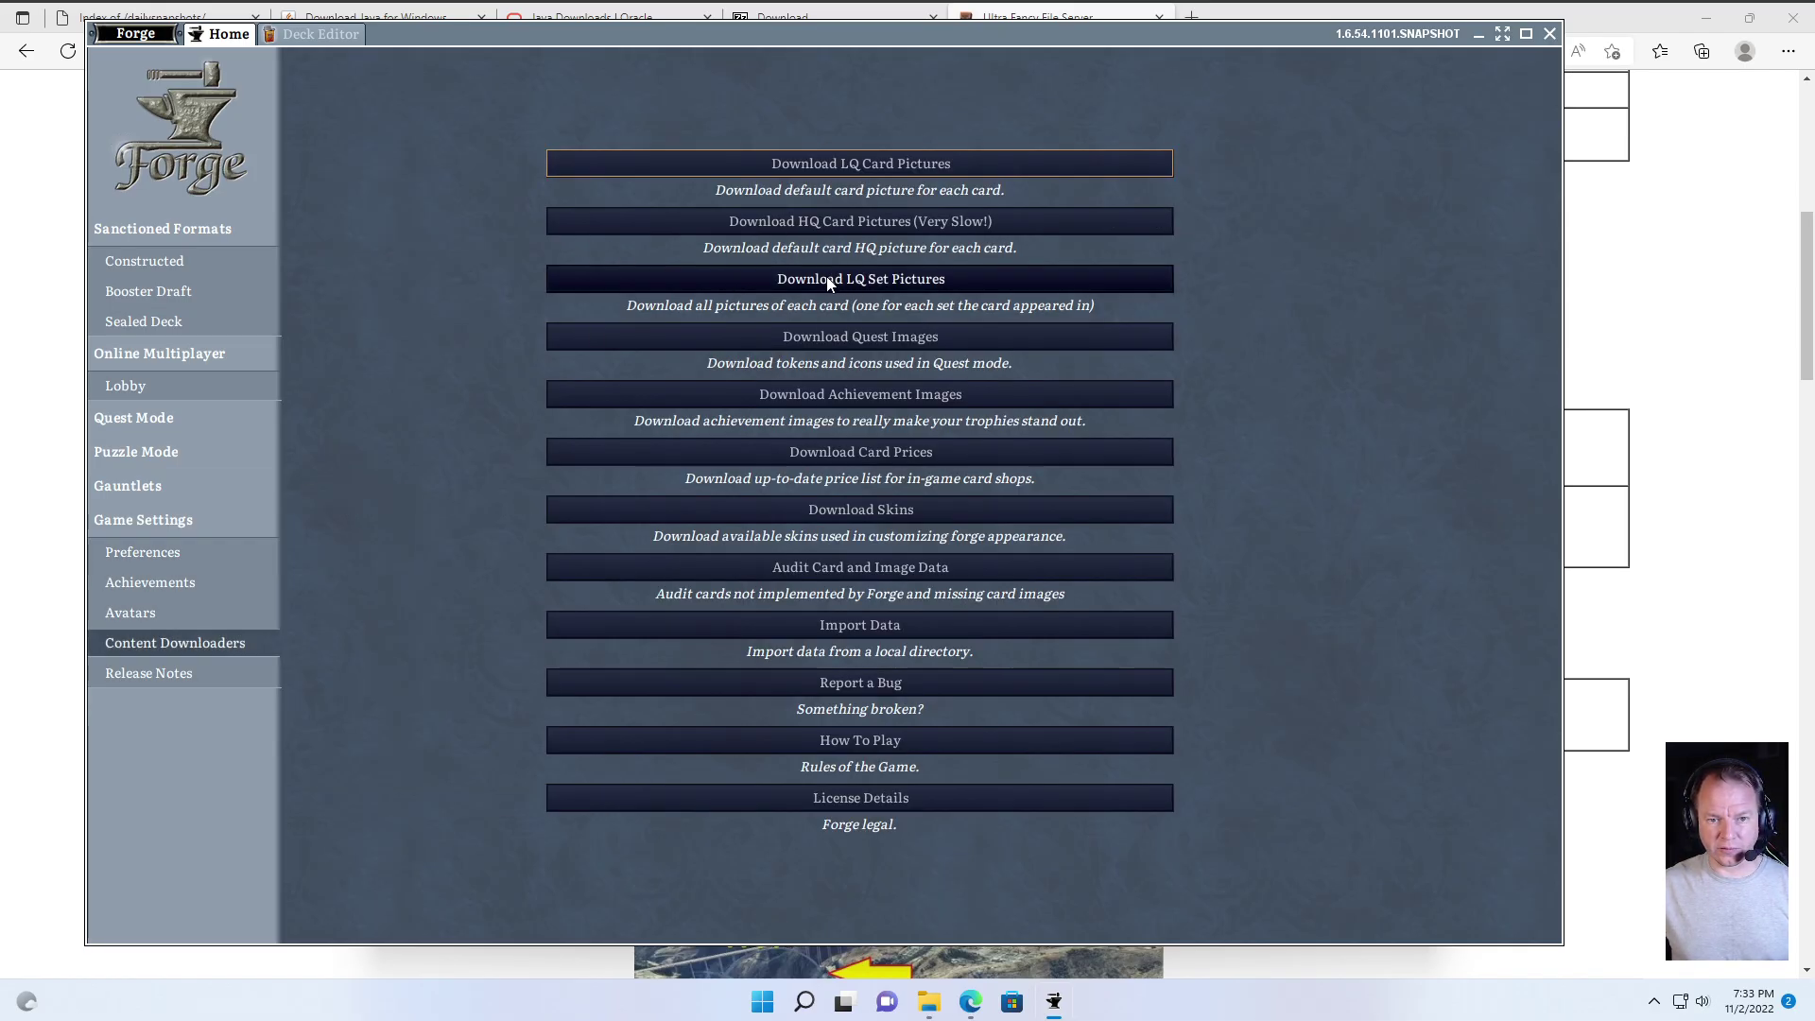